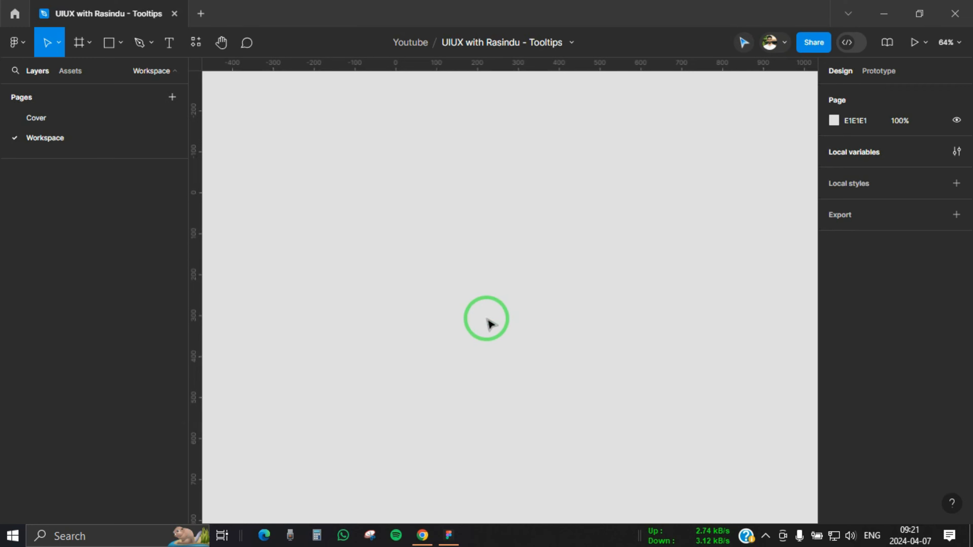
- Run the Iconify plugin and search its icon library for "eye"
{"action": "right_click", "coordinate": [477, 326]}
{"action": "mouse_move", "coordinate": [536, 436]}
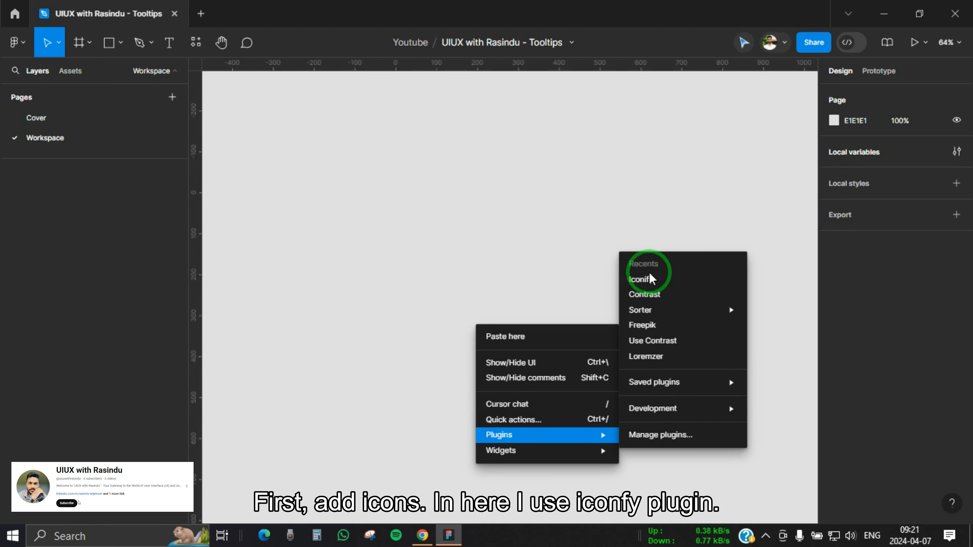
{"action": "left_click", "coordinate": [644, 279]}
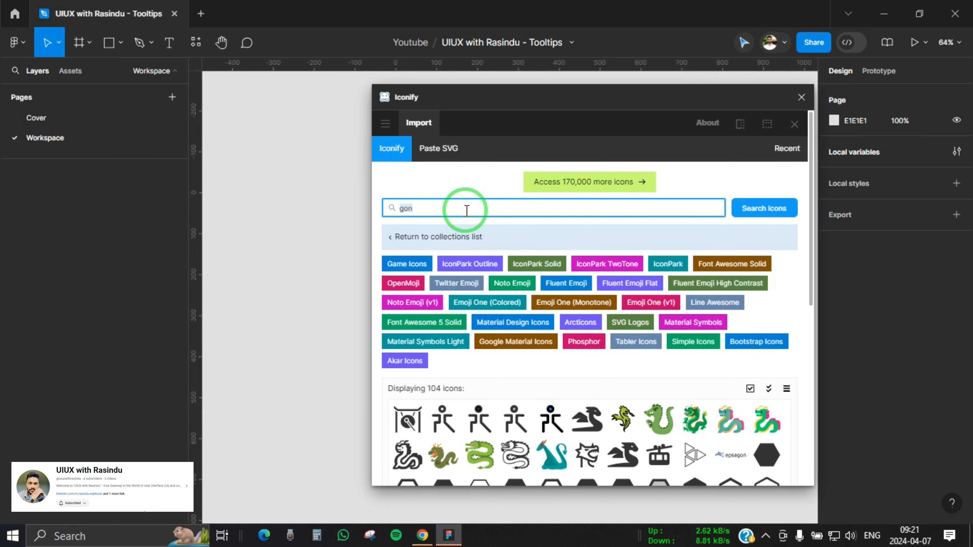
{"action": "left_click", "coordinate": [466, 210]}
{"action": "type", "text": "eye"}
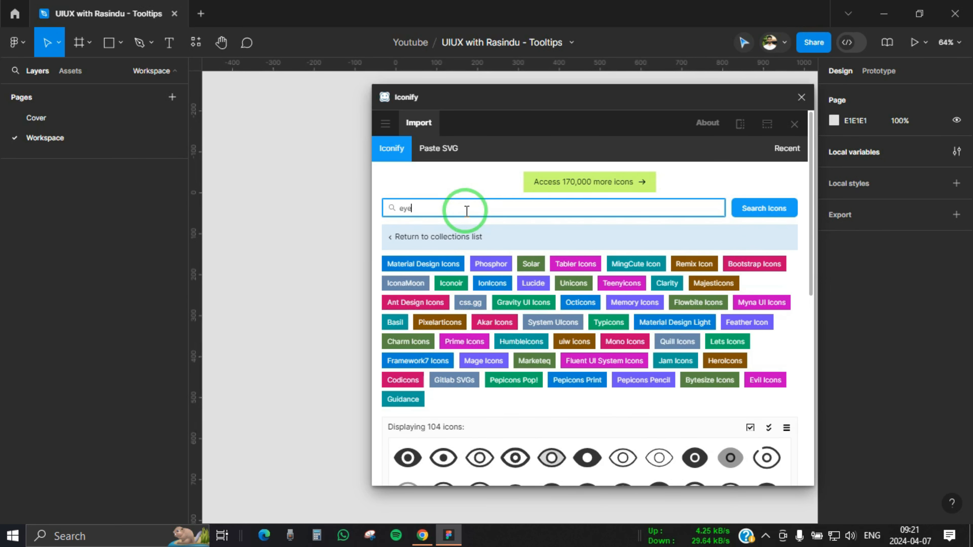
- Place the solid mdi:eye icon from the search results onto the empty canvas
{"action": "scroll", "coordinate": [497, 282], "scroll_direction": "down", "scroll_amount": 2}
{"action": "left_click", "coordinate": [401, 395]}
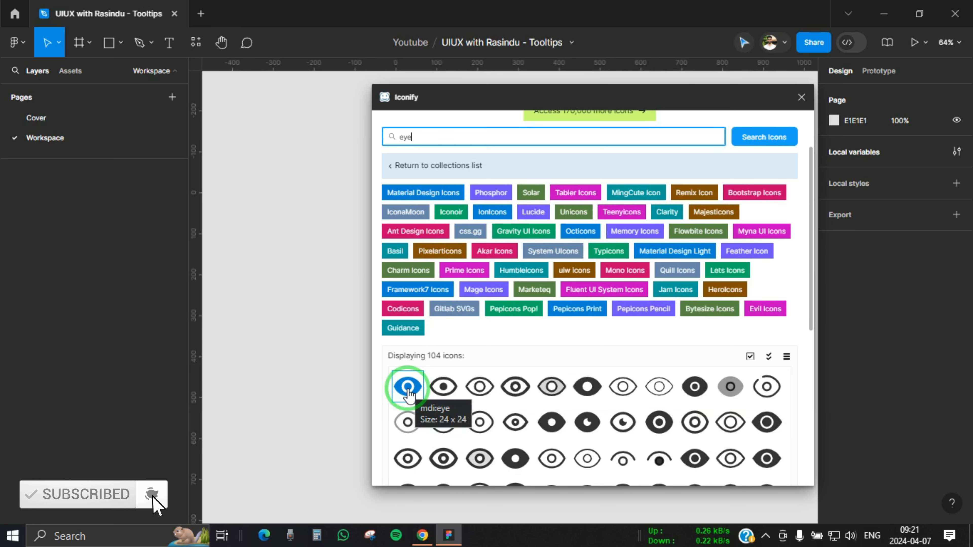
{"action": "scroll", "coordinate": [408, 391], "scroll_direction": "down", "scroll_amount": 4}
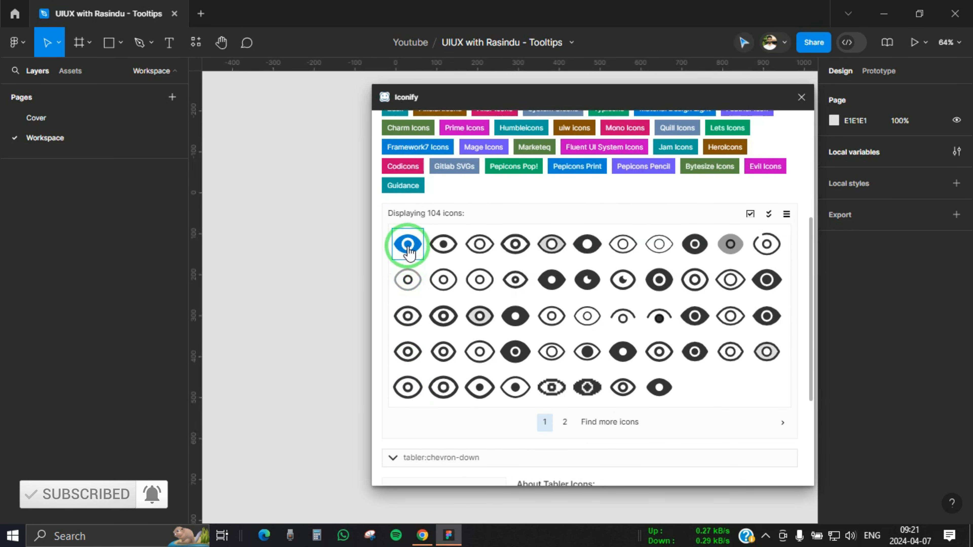
{"action": "left_click_drag", "start_coordinate": [413, 252], "coordinate": [344, 298]}
- Search Iconify for "pen" and place the lucide:pen icon on the canvas
{"action": "scroll", "coordinate": [464, 264], "scroll_direction": "up", "scroll_amount": 5}
{"action": "scroll", "coordinate": [463, 264], "scroll_direction": "up", "scroll_amount": 2}
{"action": "left_click", "coordinate": [437, 207]}
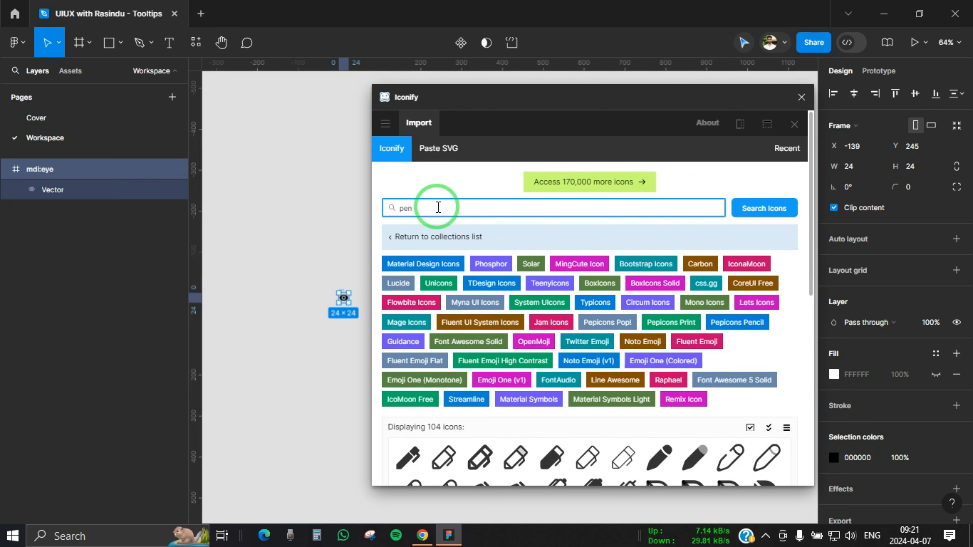
{"action": "scroll", "coordinate": [486, 314], "scroll_direction": "down", "scroll_amount": 4}
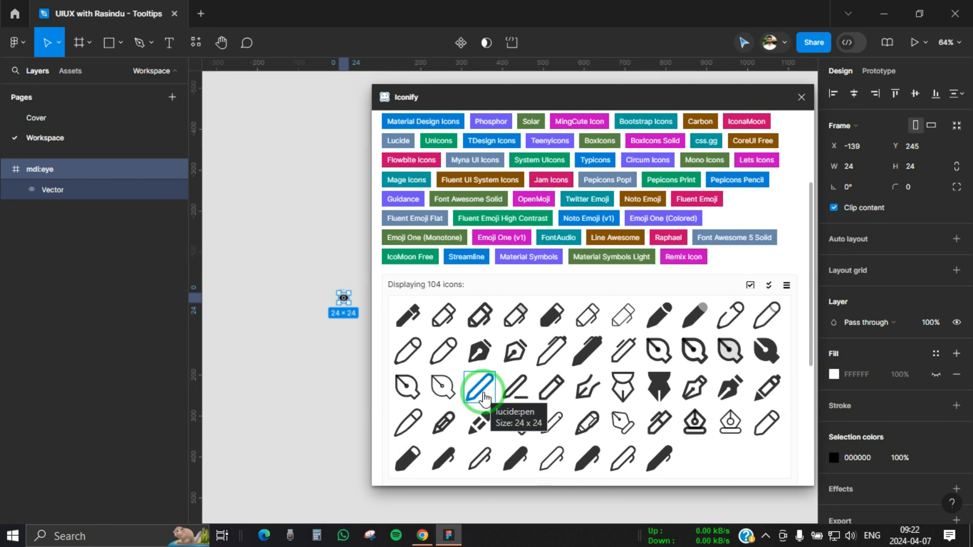
{"action": "left_click_drag", "start_coordinate": [485, 399], "coordinate": [314, 354]}
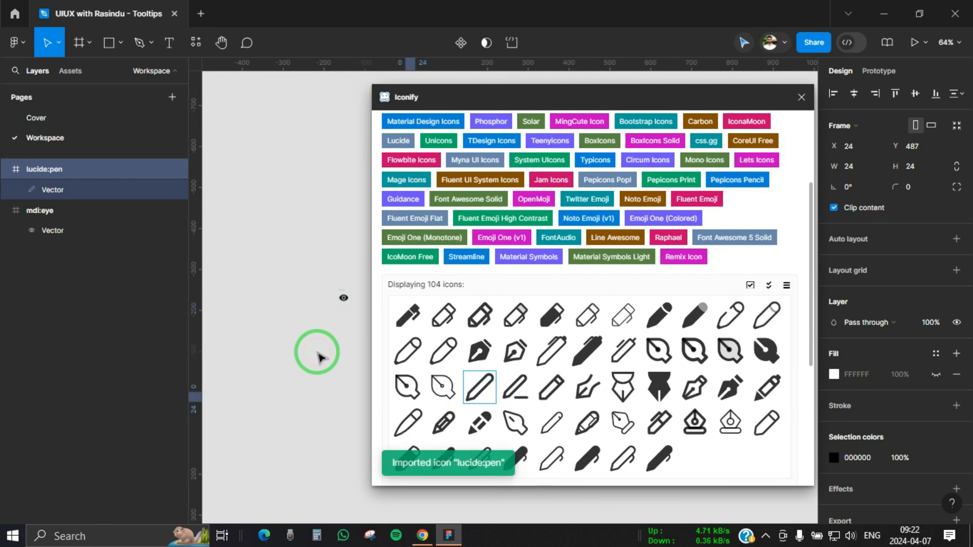
- Search Iconify for "download" and place the material-symbols:download icon on the canvas
{"action": "left_click_drag", "start_coordinate": [532, 92], "coordinate": [473, 93]}
{"action": "scroll", "coordinate": [377, 201], "scroll_direction": "up", "scroll_amount": 4}
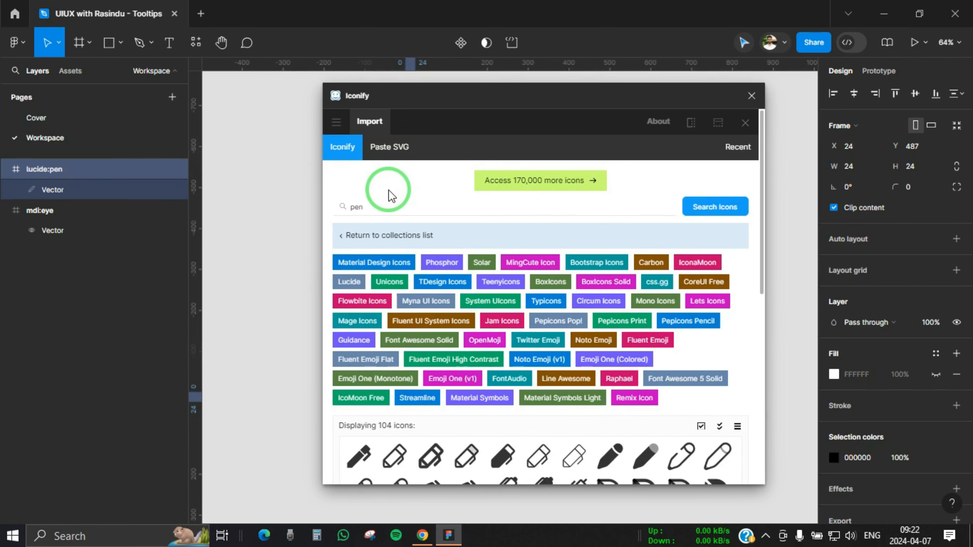
{"action": "left_click", "coordinate": [376, 210]}
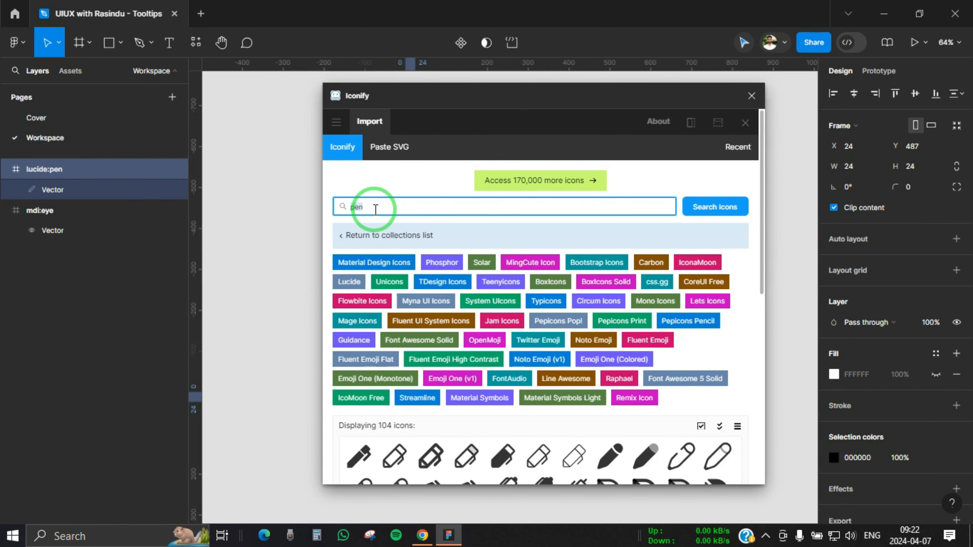
{"action": "type", "text": "download"}
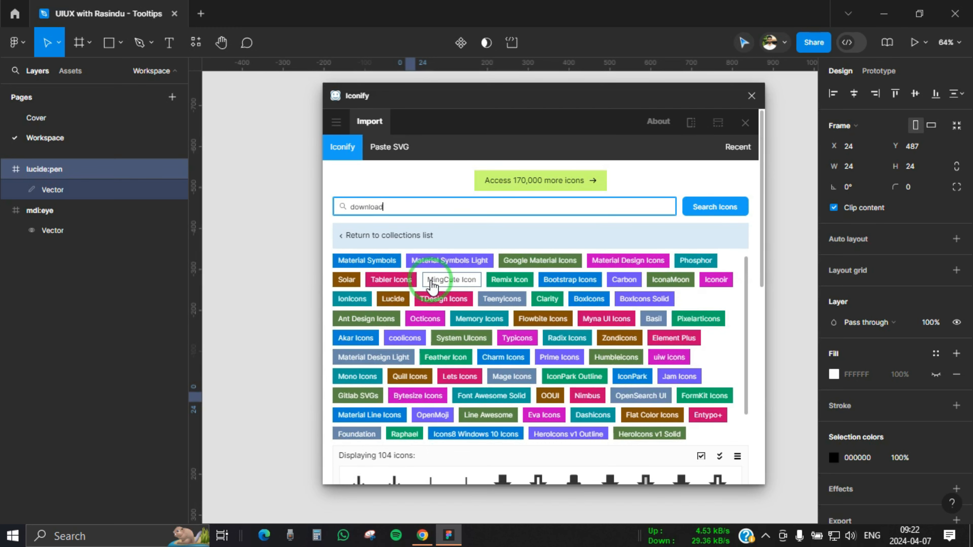
{"action": "scroll", "coordinate": [436, 284], "scroll_direction": "down", "scroll_amount": 5}
{"action": "scroll", "coordinate": [452, 370], "scroll_direction": "down", "scroll_amount": 3}
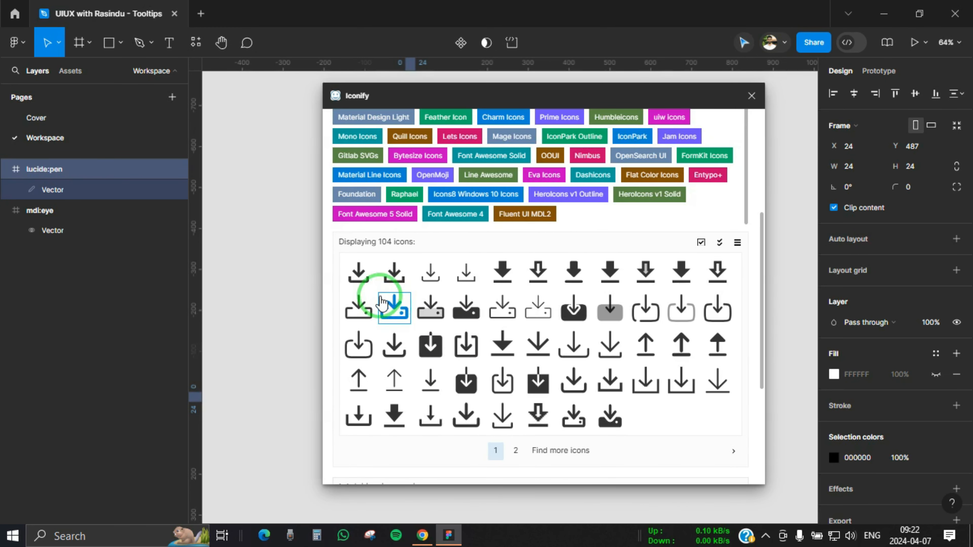
{"action": "left_click_drag", "start_coordinate": [352, 280], "coordinate": [274, 268]}
- Search Iconify for "print" and place the material-symbols-light:print icon on the canvas
{"action": "scroll", "coordinate": [391, 295], "scroll_direction": "up", "scroll_amount": 5}
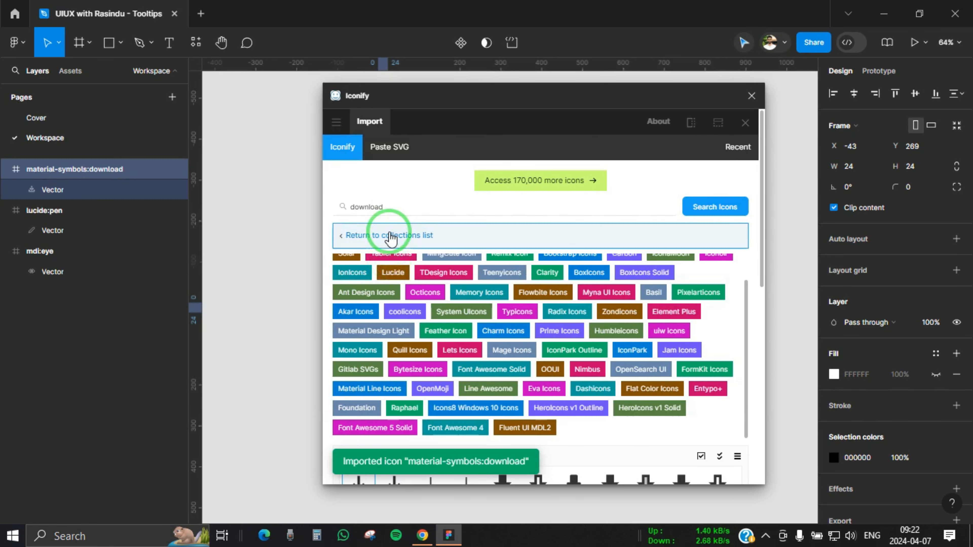
{"action": "left_click", "coordinate": [398, 209]}
{"action": "double_click", "coordinate": [398, 212]}
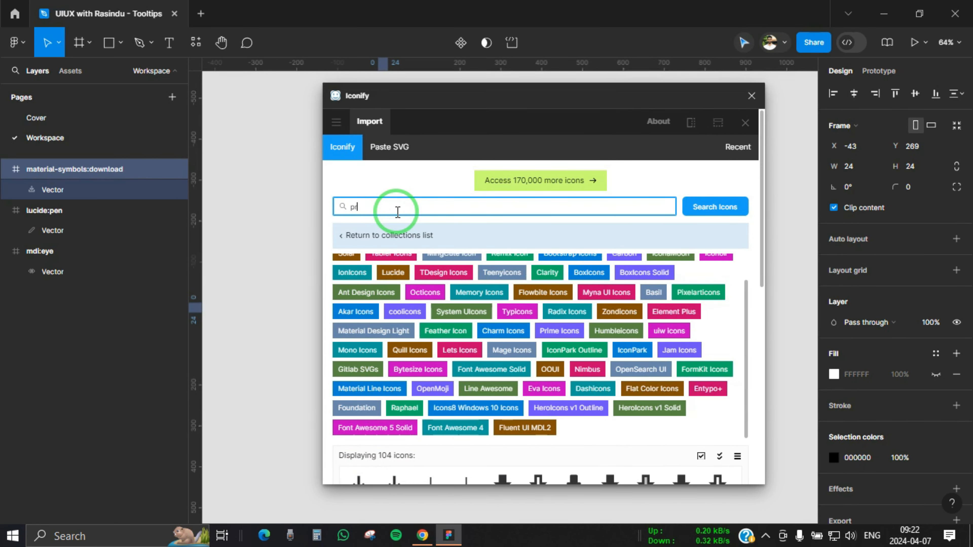
{"action": "type", "text": "print"}
{"action": "key", "text": "Return"}
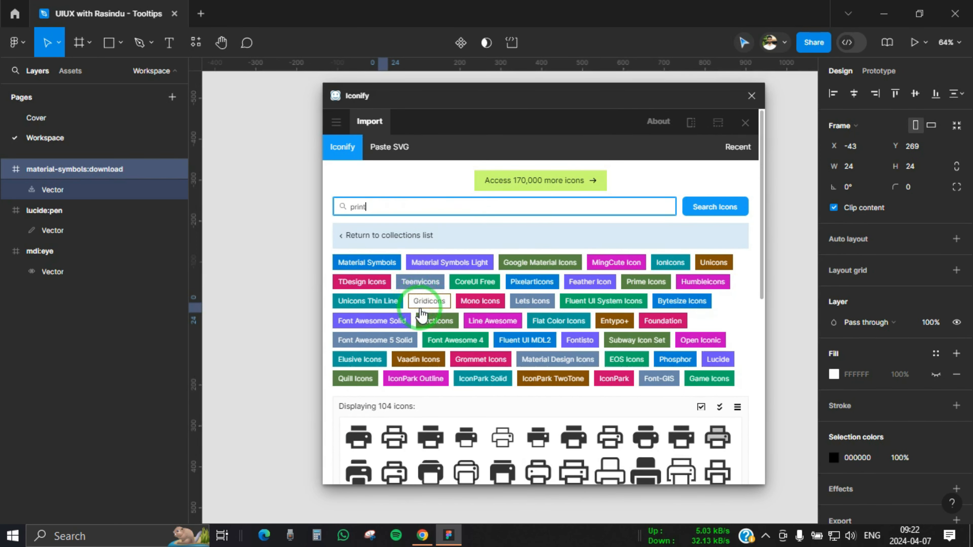
{"action": "scroll", "coordinate": [422, 291], "scroll_direction": "down", "scroll_amount": 4}
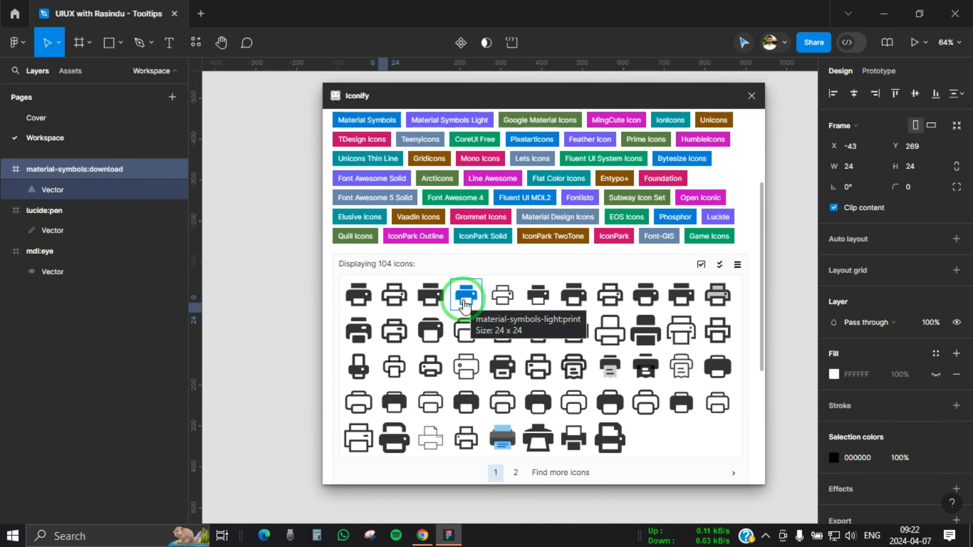
{"action": "left_click_drag", "start_coordinate": [464, 305], "coordinate": [219, 322]}
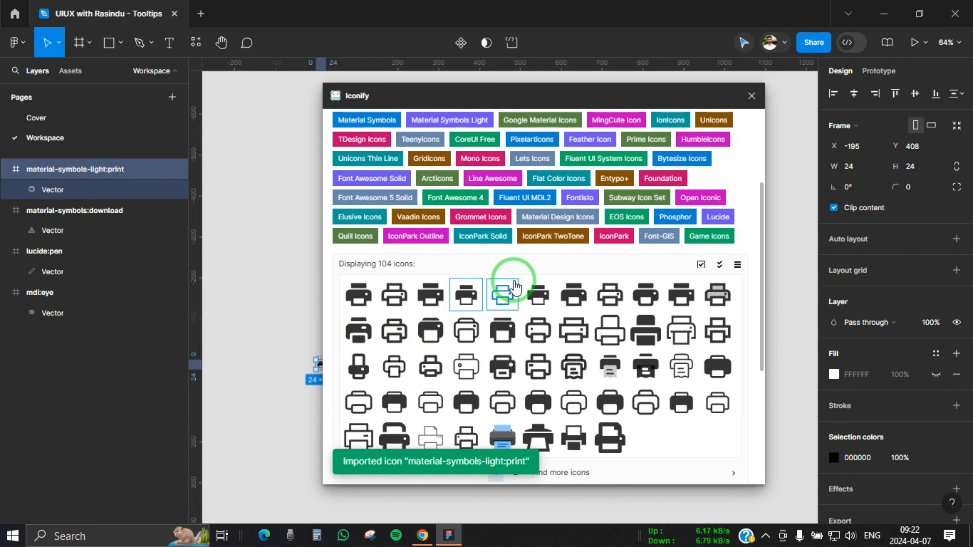
- Search Iconify for "delete" and place the material-symbols-light:delete-outline icon on the canvas
{"action": "scroll", "coordinate": [478, 249], "scroll_direction": "up", "scroll_amount": 4}
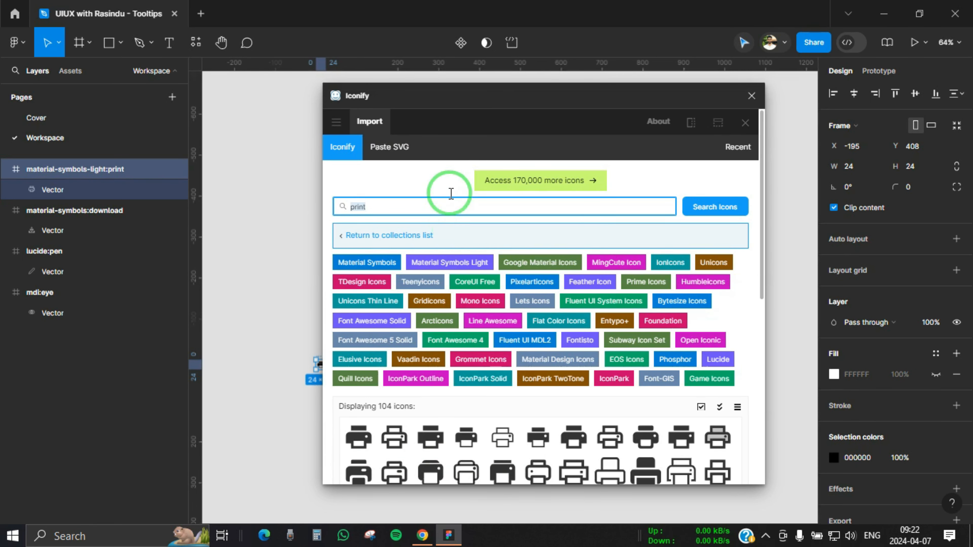
{"action": "left_click_drag", "start_coordinate": [446, 97], "coordinate": [420, 100]}
{"action": "left_click", "coordinate": [380, 206]}
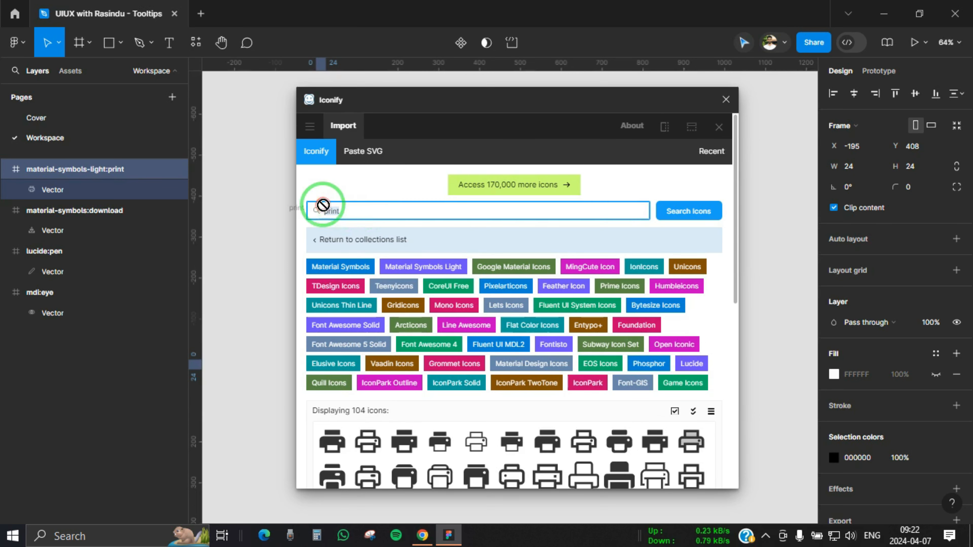
{"action": "left_click_drag", "start_coordinate": [323, 211], "coordinate": [347, 211]}
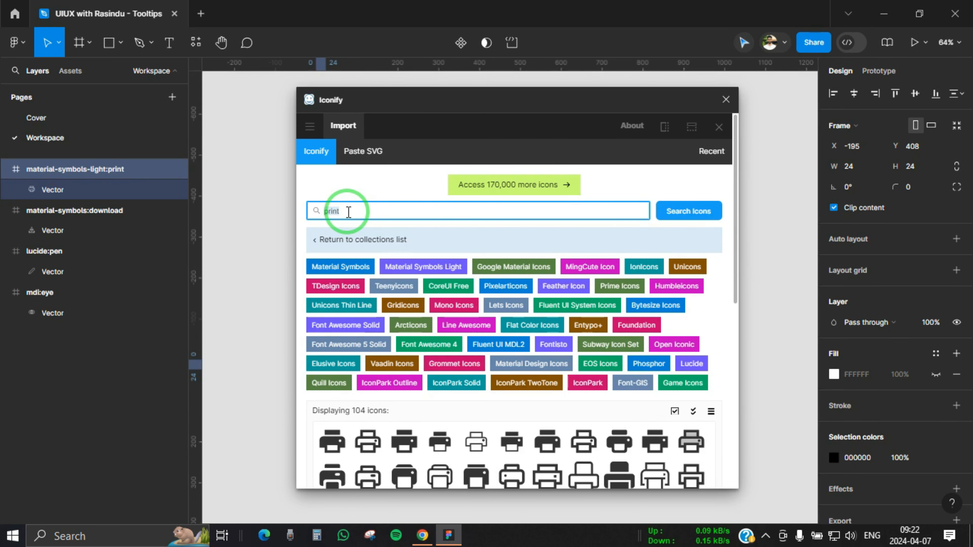
{"action": "type", "text": "delete"}
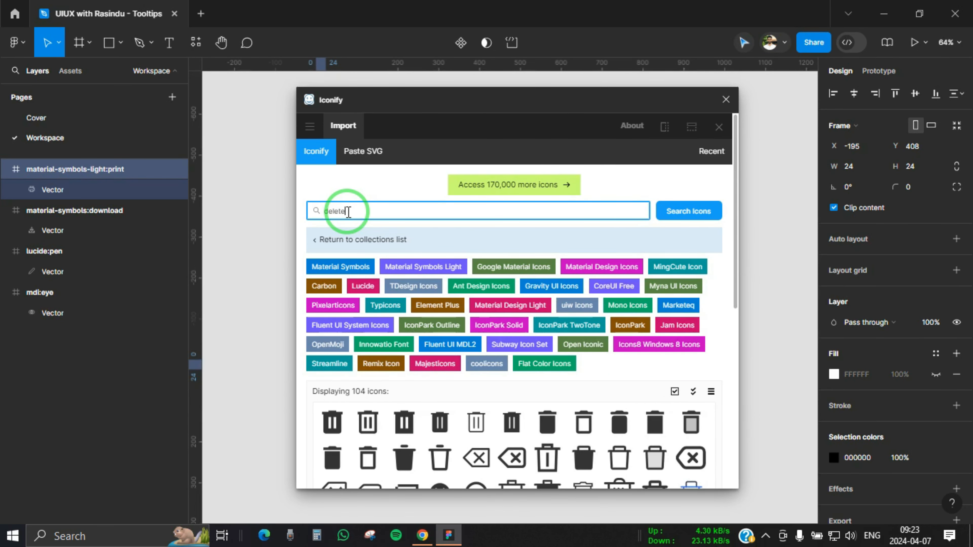
{"action": "scroll", "coordinate": [434, 324], "scroll_direction": "down", "scroll_amount": 4}
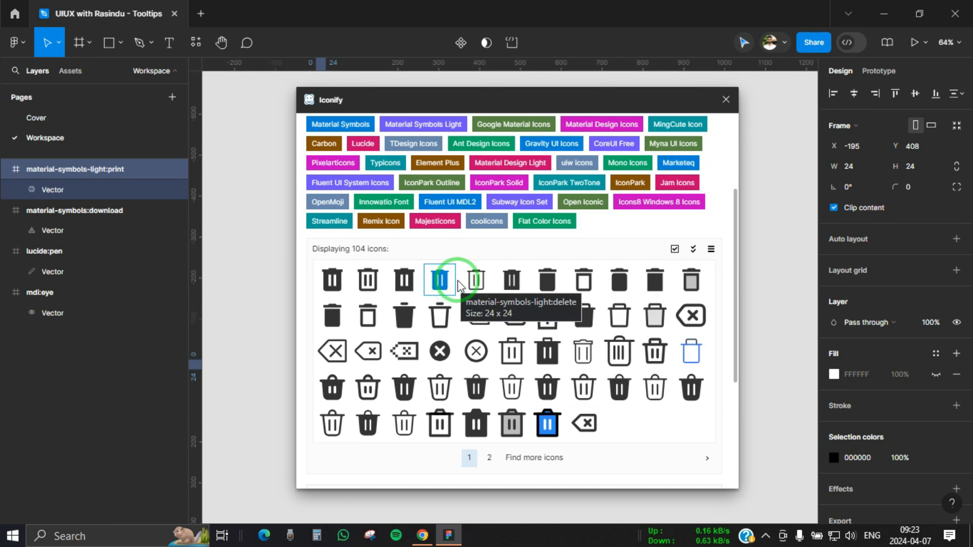
{"action": "left_click", "coordinate": [476, 279]}
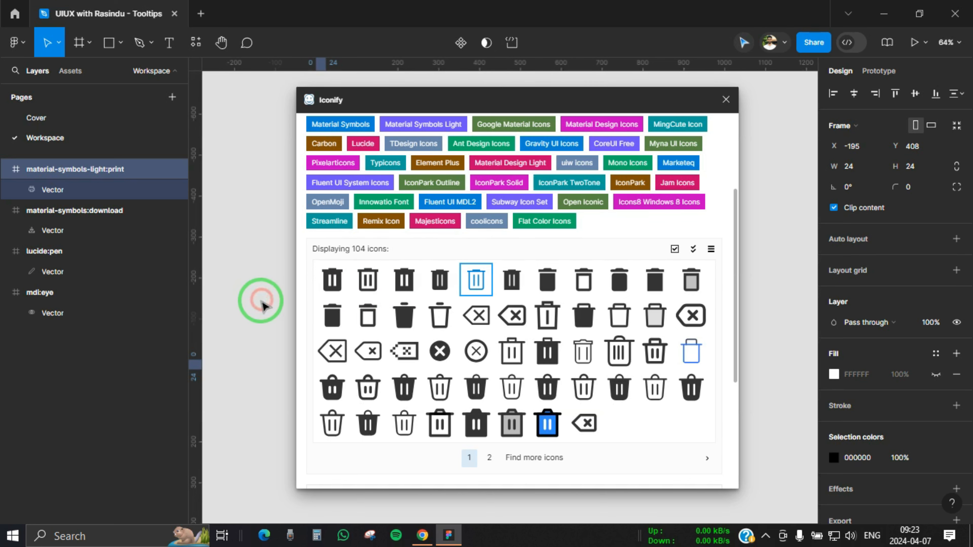
- Check the five imported icons on the canvas and close the Iconify plugin
{"action": "left_click_drag", "start_coordinate": [494, 105], "coordinate": [666, 120]}
{"action": "scroll", "coordinate": [337, 346], "scroll_direction": "up", "scroll_amount": 5}
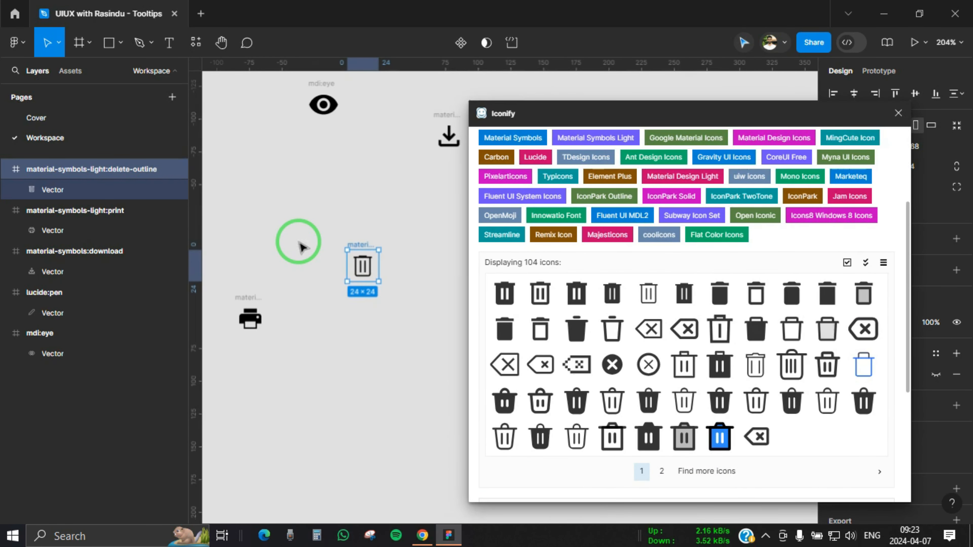
{"action": "scroll", "coordinate": [303, 247], "scroll_direction": "down", "scroll_amount": 3}
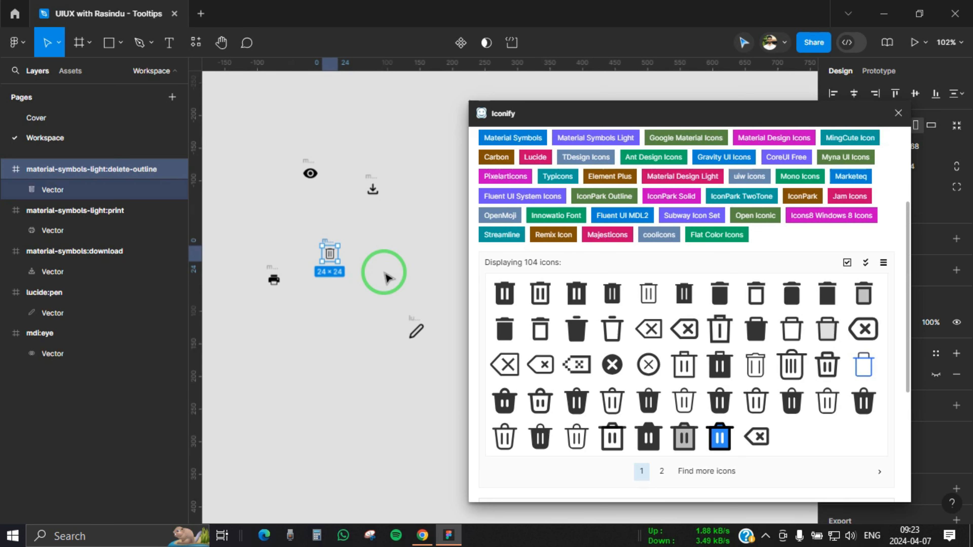
{"action": "left_click_drag", "start_coordinate": [558, 111], "coordinate": [388, 101]}
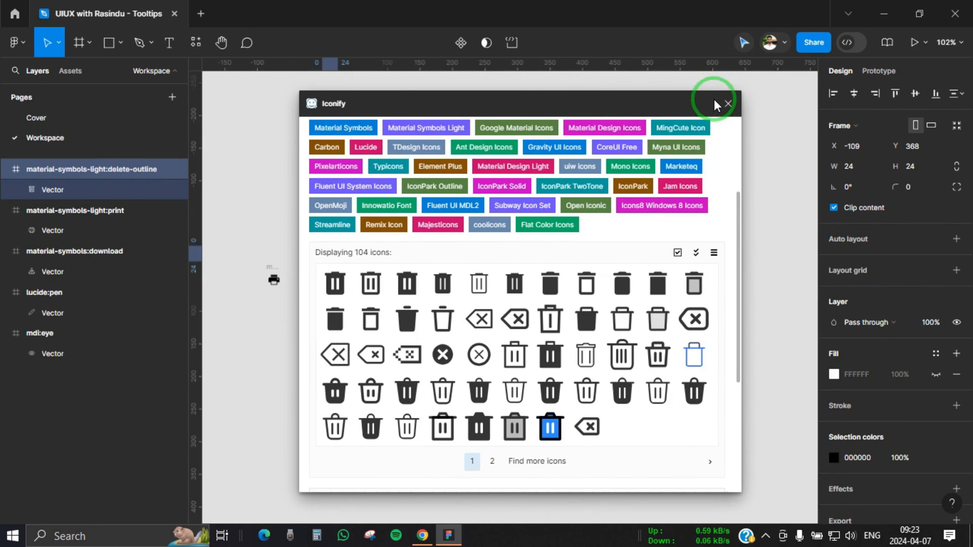
{"action": "left_click", "coordinate": [727, 103]}
- Select all five imported icons and align them along their top edges
{"action": "scroll", "coordinate": [445, 300], "scroll_direction": "down", "scroll_amount": 4}
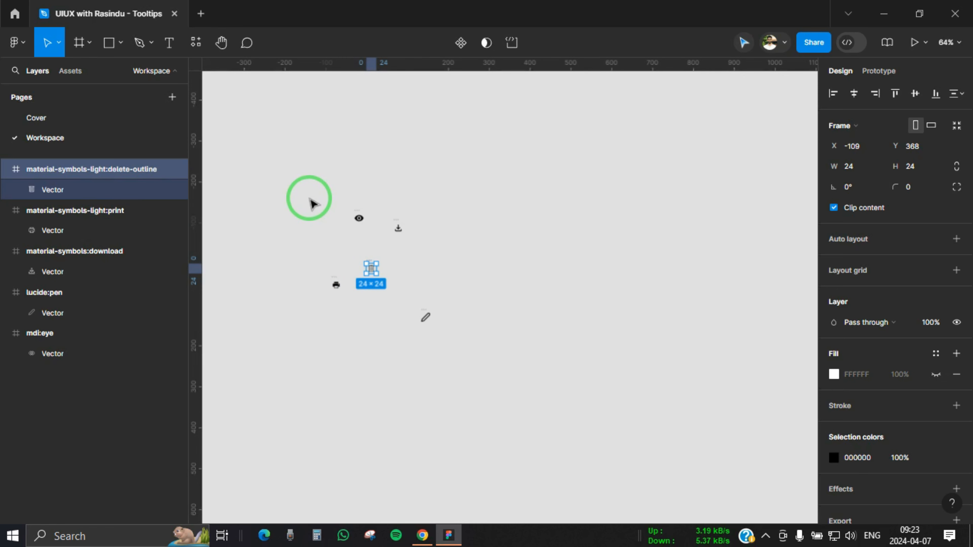
{"action": "scroll", "coordinate": [312, 202], "scroll_direction": "up", "scroll_amount": 4}
{"action": "left_click_drag", "start_coordinate": [312, 196], "coordinate": [724, 468]}
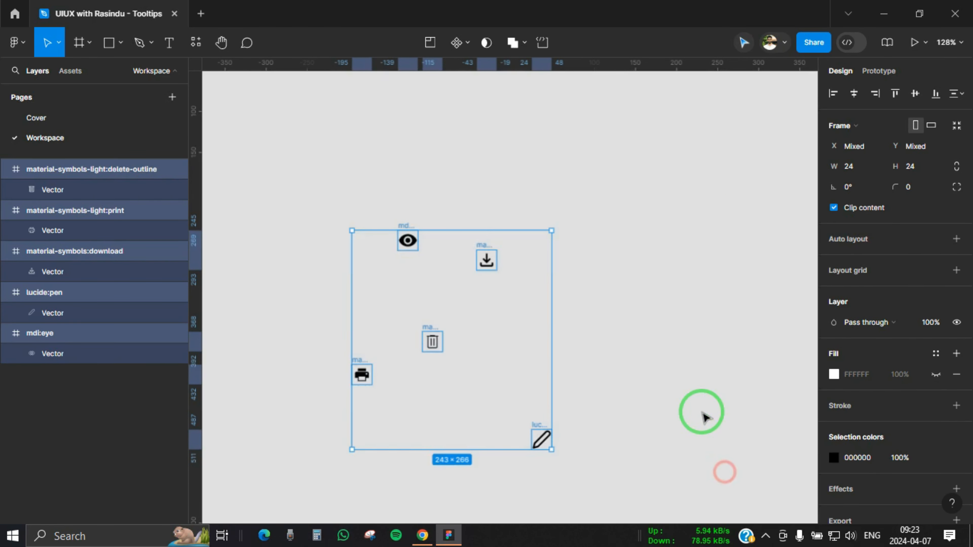
{"action": "left_click", "coordinate": [895, 93]}
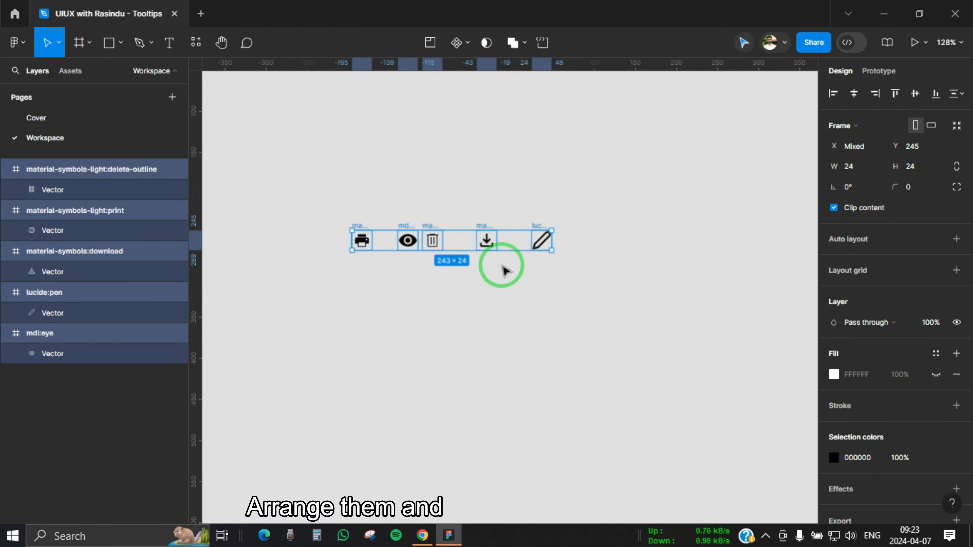
{"action": "scroll", "coordinate": [451, 211], "scroll_direction": "up", "scroll_amount": 3}
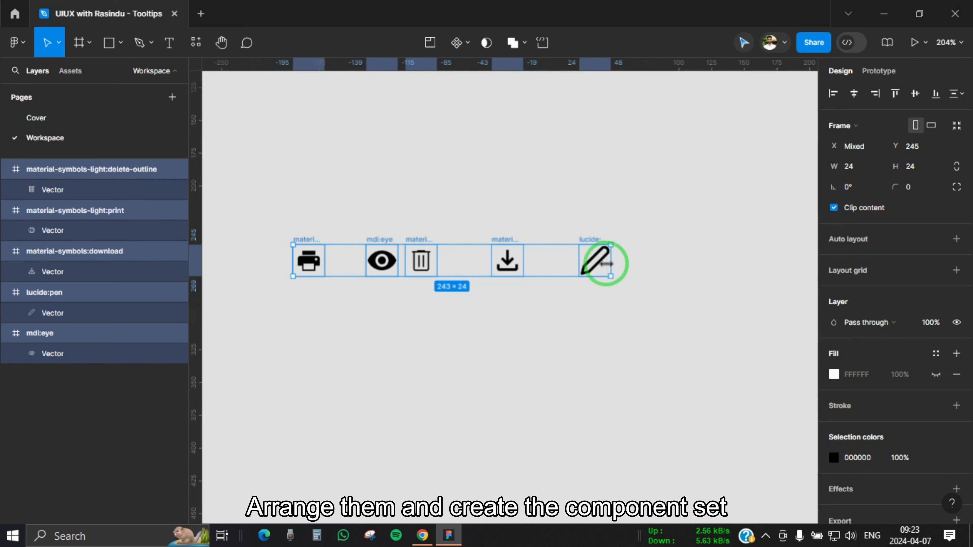
- Distribute the five icons evenly in a horizontal row with 31 px spacing
{"action": "left_click", "coordinate": [569, 330]}
{"action": "left_click_drag", "start_coordinate": [272, 195], "coordinate": [677, 331]}
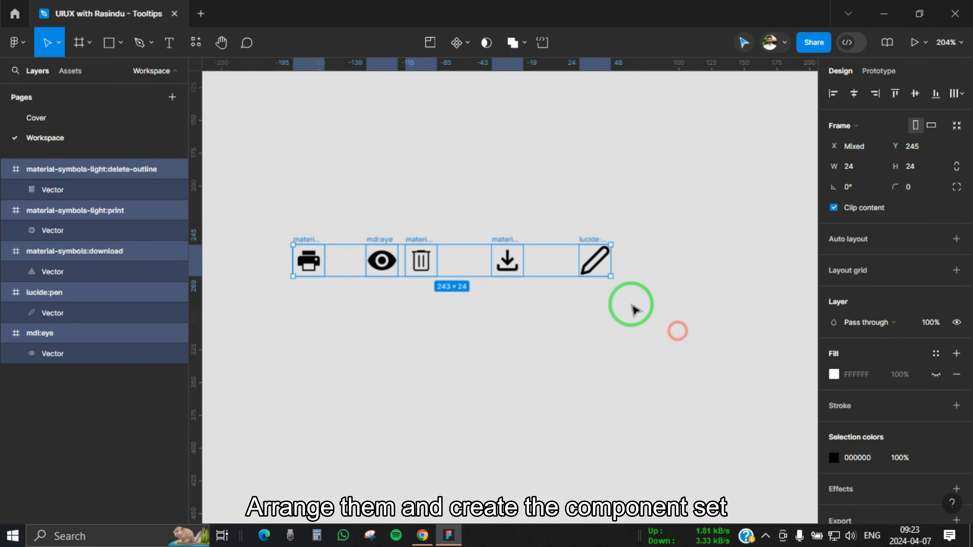
{"action": "left_click", "coordinate": [602, 268]}
{"action": "left_click_drag", "start_coordinate": [377, 308], "coordinate": [397, 320]}
- Turn the five selected icons into a component set and rename the set Icon
{"action": "left_click", "coordinate": [467, 45]}
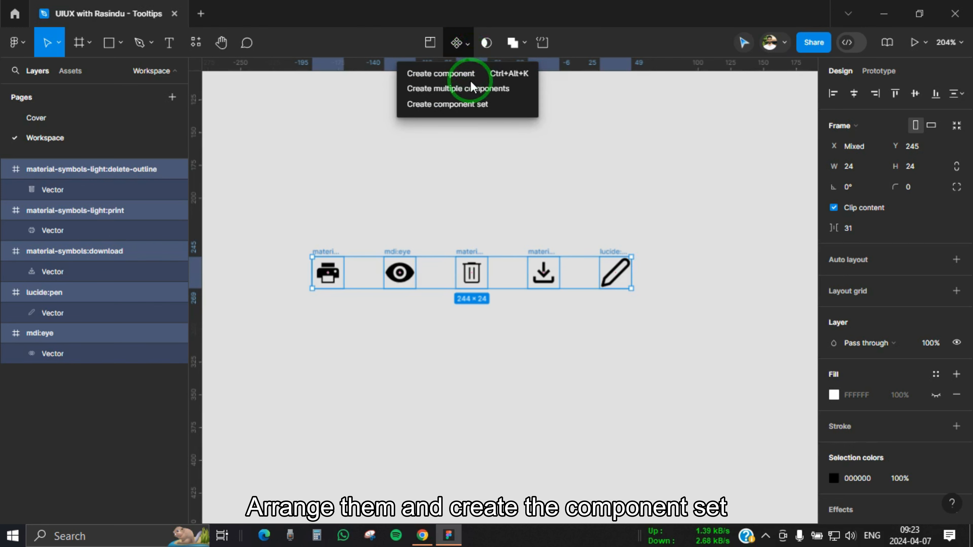
{"action": "left_click", "coordinate": [466, 104]}
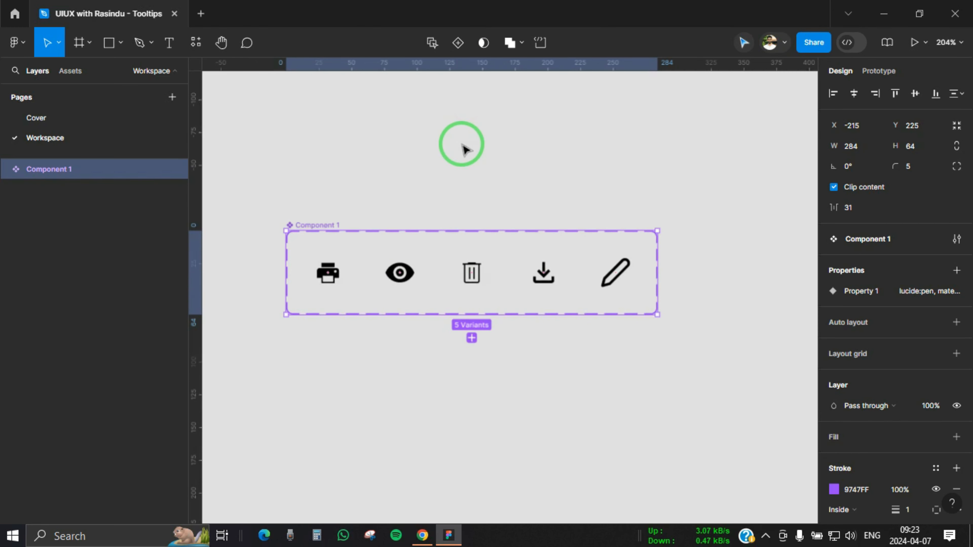
{"action": "double_click", "coordinate": [323, 224]}
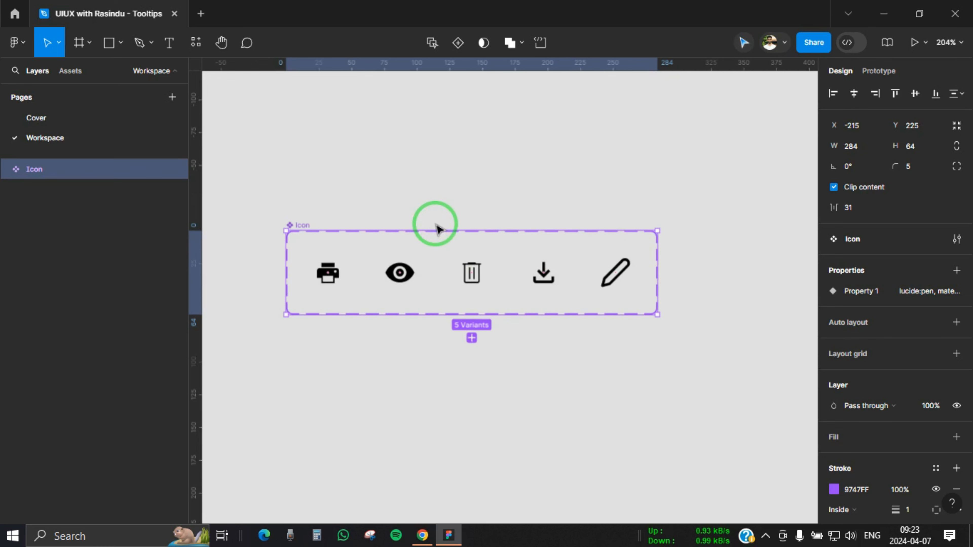
{"action": "scroll", "coordinate": [437, 226], "scroll_direction": "down", "scroll_amount": 2}
{"action": "left_click_drag", "start_coordinate": [400, 369], "coordinate": [365, 356]}
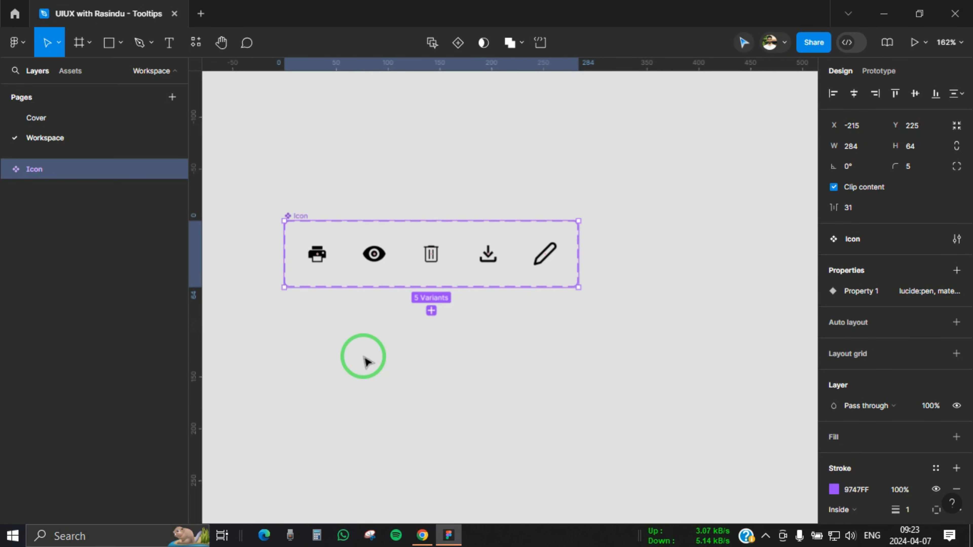
- Place an instance of the local Icon component on the canvas below the Icon component set
{"action": "scroll", "coordinate": [426, 330], "scroll_direction": "down", "scroll_amount": 3}
{"action": "left_click", "coordinate": [419, 399]}
{"action": "left_click_drag", "start_coordinate": [418, 399], "coordinate": [390, 305]}
{"action": "scroll", "coordinate": [349, 261], "scroll_direction": "up", "scroll_amount": 2}
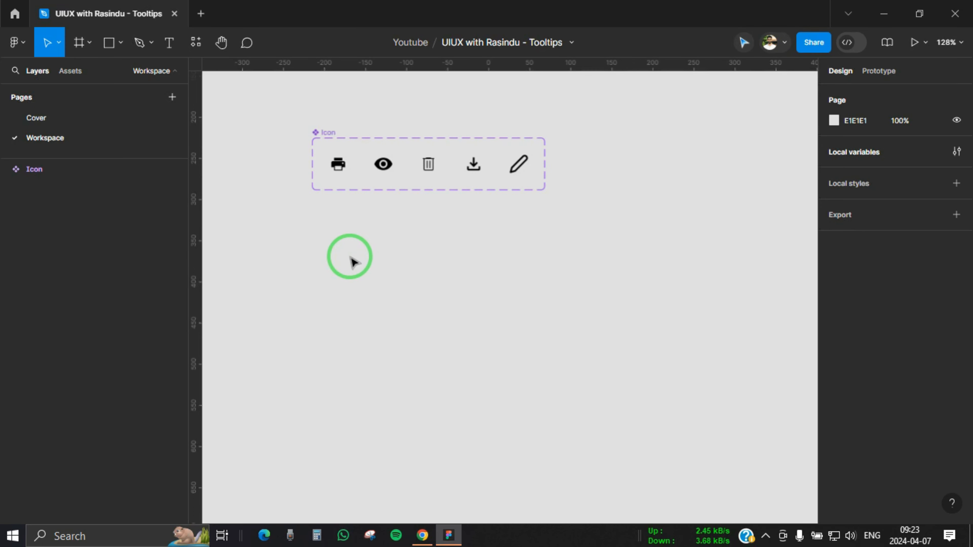
{"action": "left_click", "coordinate": [69, 71]}
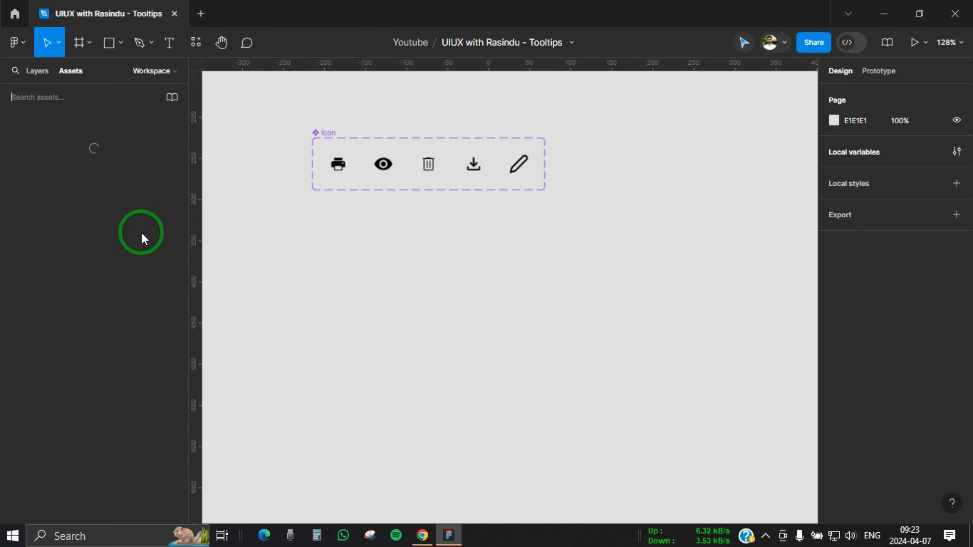
{"action": "left_click_drag", "start_coordinate": [53, 186], "coordinate": [419, 299]}
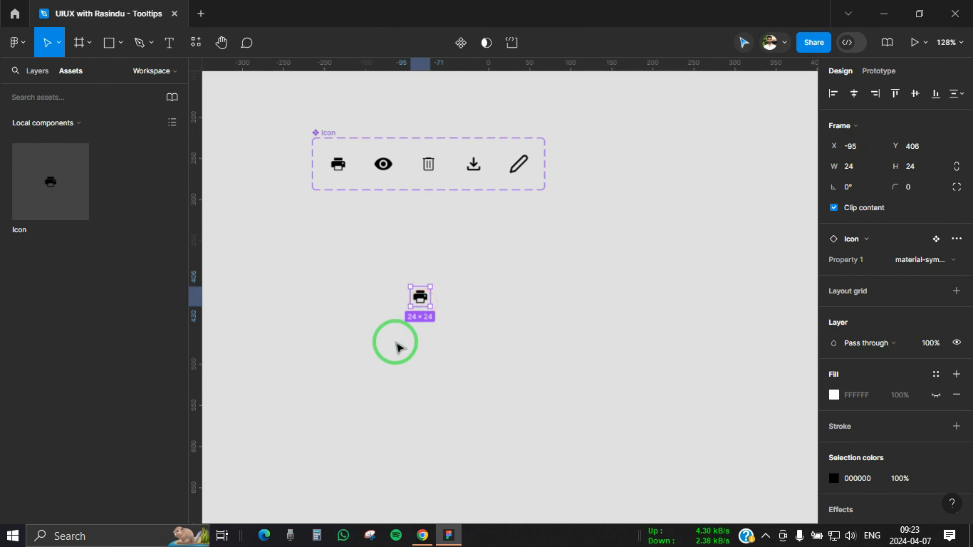
- Wrap the printer icon instance in an auto layout frame with horizontal and vertical padding of 8
{"action": "scroll", "coordinate": [393, 322], "scroll_direction": "up", "scroll_amount": 4}
{"action": "scroll", "coordinate": [440, 290], "scroll_direction": "up", "scroll_amount": 4}
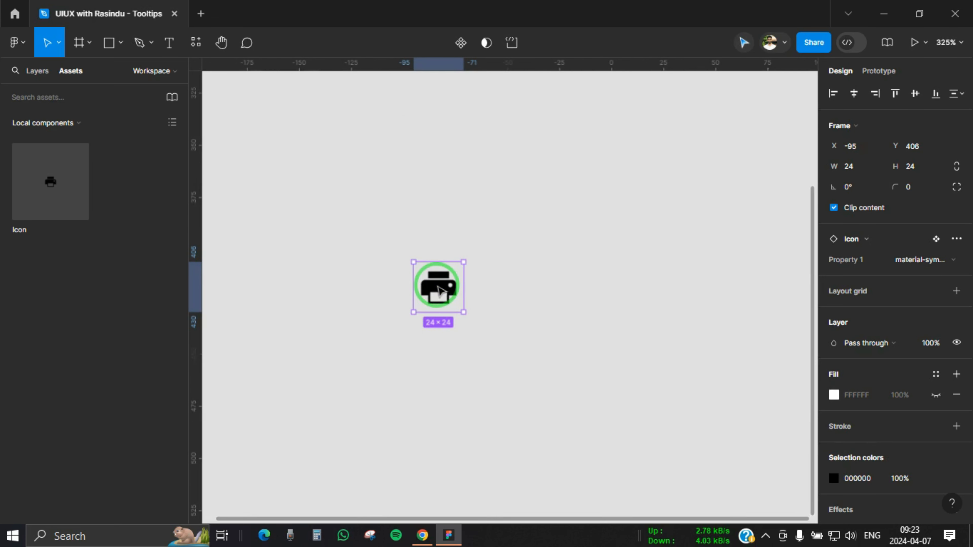
{"action": "key", "text": "shift+a"}
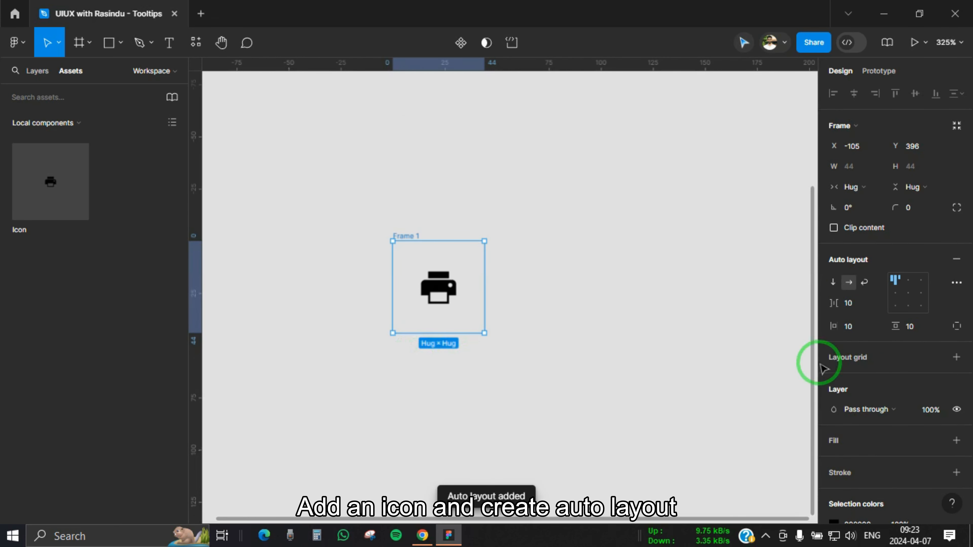
{"action": "left_click", "coordinate": [913, 328]}
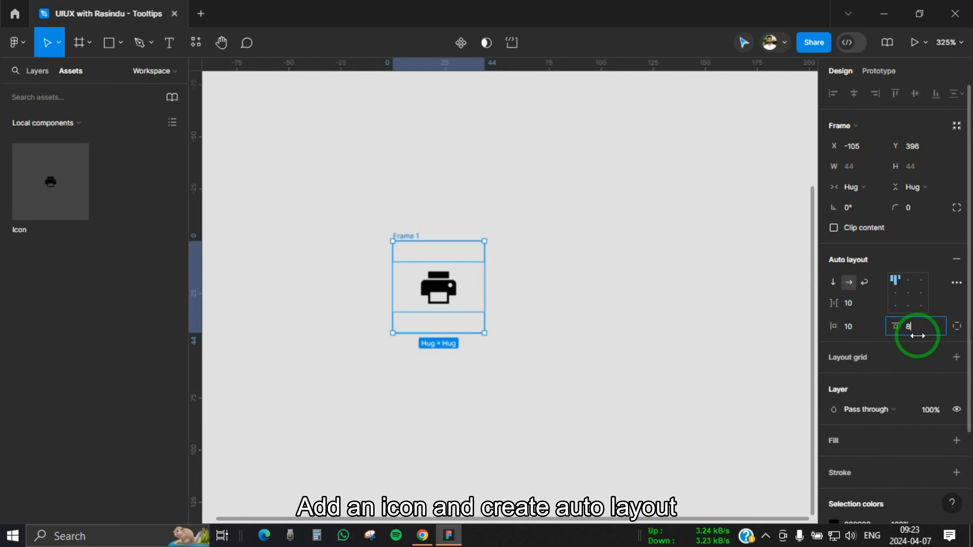
{"action": "key", "text": "Return"}
{"action": "left_click", "coordinate": [859, 327]}
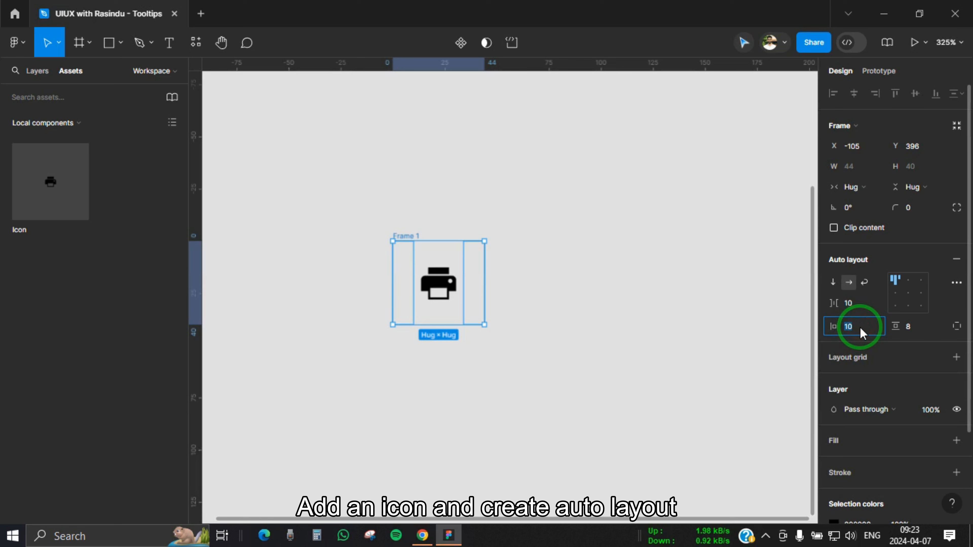
{"action": "type", "text": "8"}
{"action": "key", "text": "Return"}
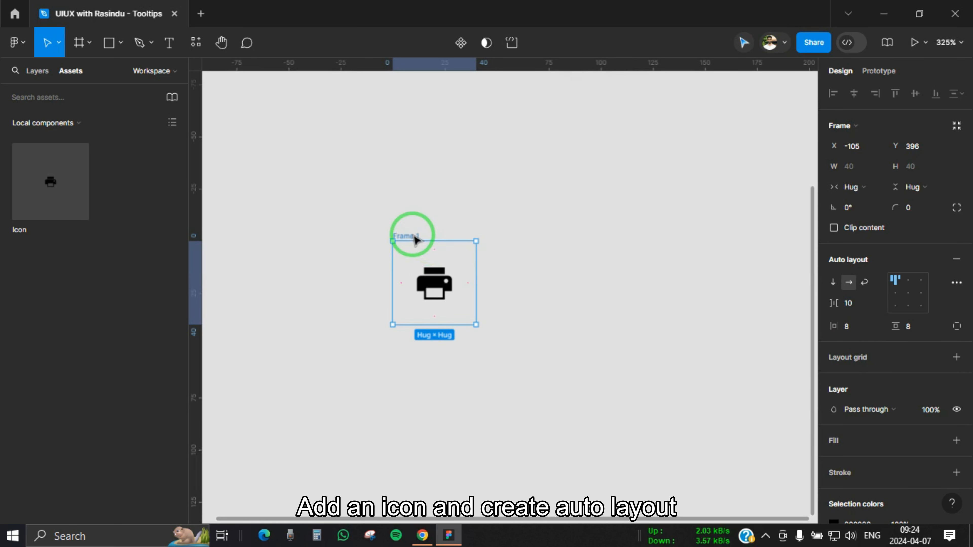
- Rename the auto layout frame around the printer icon as button
{"action": "double_click", "coordinate": [410, 236]}
{"action": "type", "text": "button"}
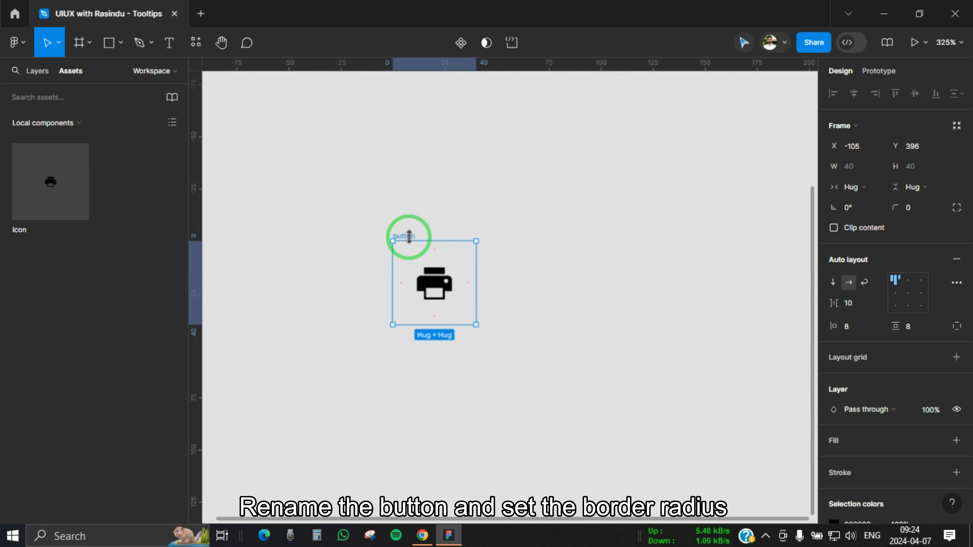
{"action": "key", "text": "Return"}
- Apply the neutral color style as the button frame's stroke and set its corner radius to 8
{"action": "scroll", "coordinate": [374, 297], "scroll_direction": "up", "scroll_amount": 1}
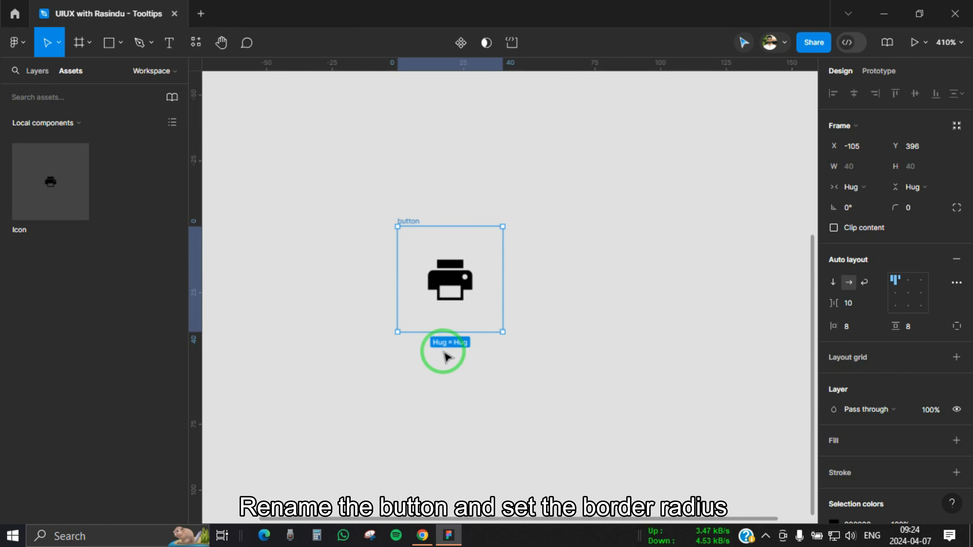
{"action": "scroll", "coordinate": [933, 381], "scroll_direction": "down", "scroll_amount": 3}
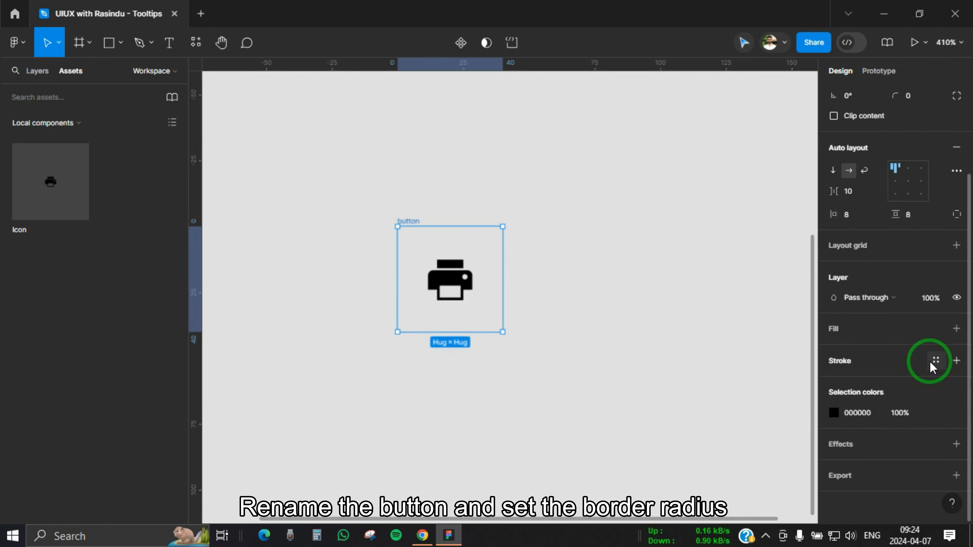
{"action": "left_click", "coordinate": [935, 361]}
{"action": "left_click", "coordinate": [724, 465]}
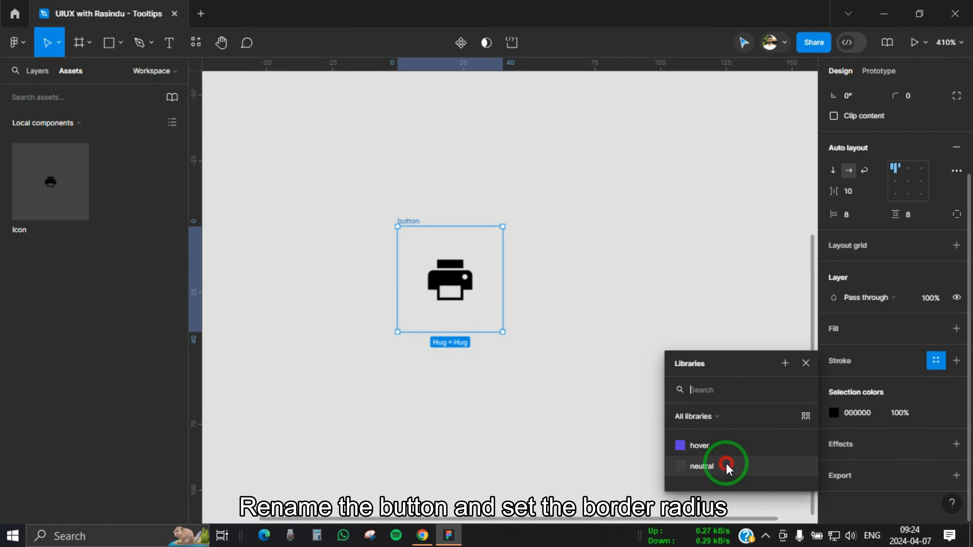
{"action": "scroll", "coordinate": [910, 216], "scroll_direction": "up", "scroll_amount": 3}
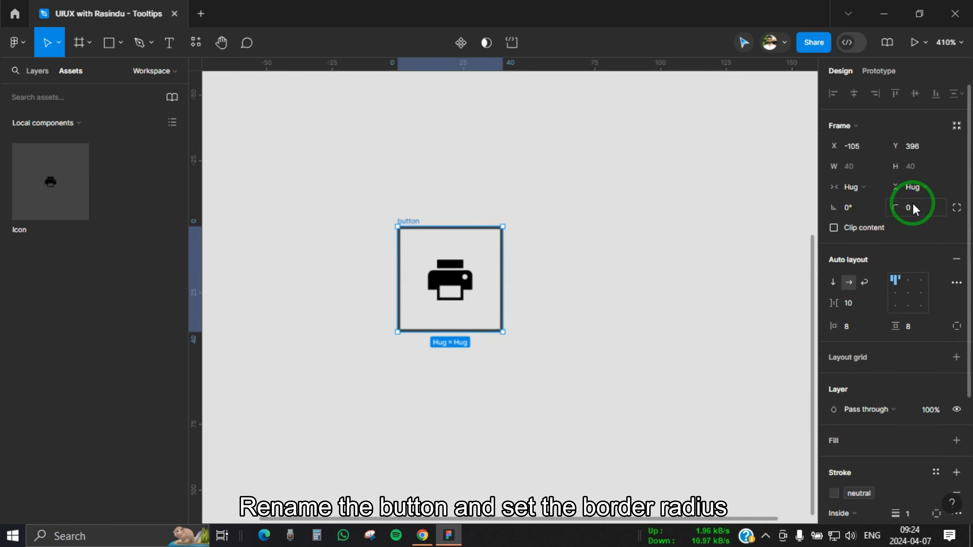
{"action": "type", "text": "8"}
{"action": "key", "text": "Return"}
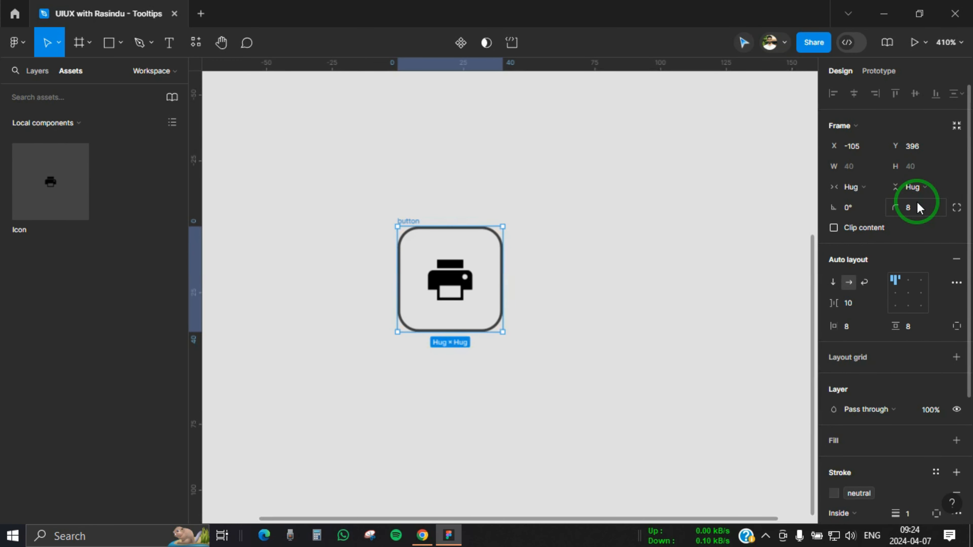
{"action": "left_click", "coordinate": [658, 297]}
{"action": "left_click_drag", "start_coordinate": [596, 345], "coordinate": [558, 359]}
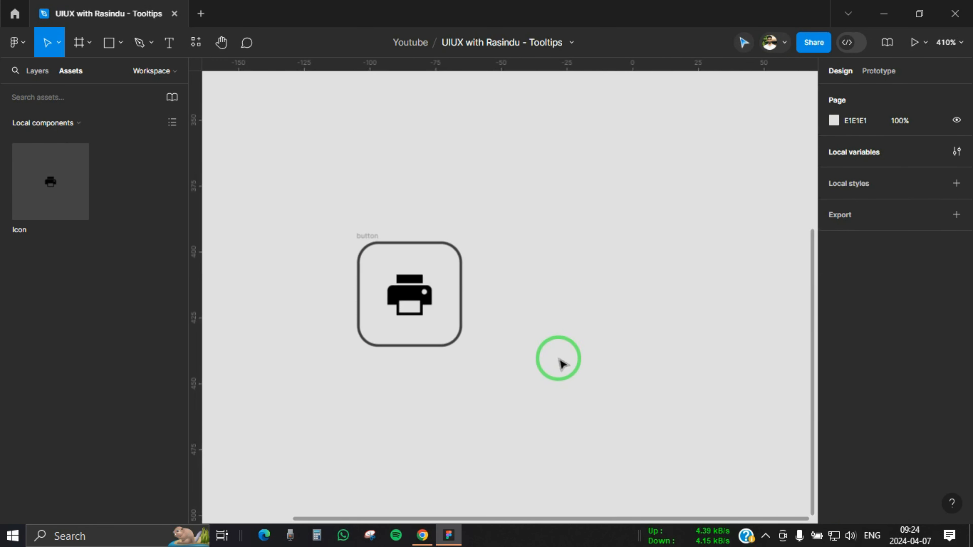
- Turn the button frame into a component and add a second variant named Hover
{"action": "left_click", "coordinate": [374, 240]}
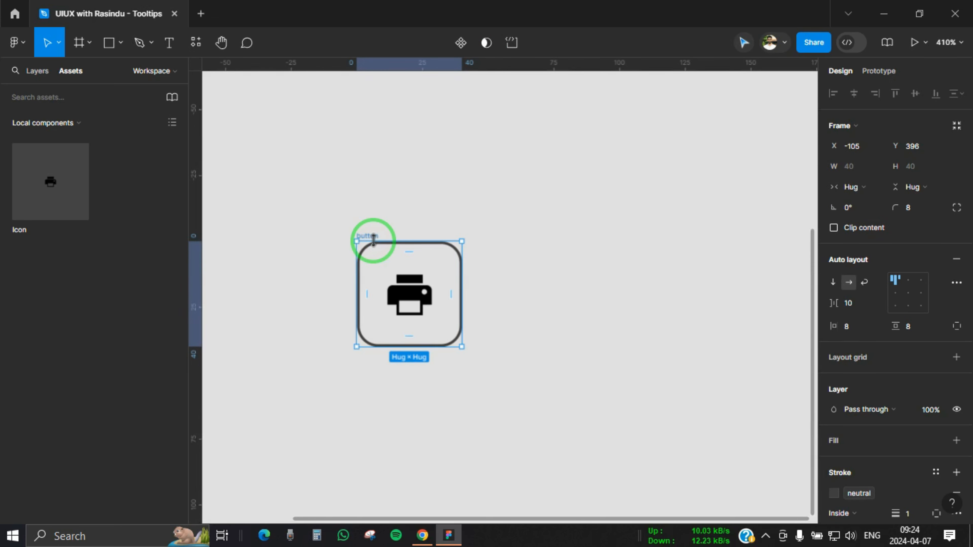
{"action": "left_click_drag", "start_coordinate": [443, 200], "coordinate": [509, 150]}
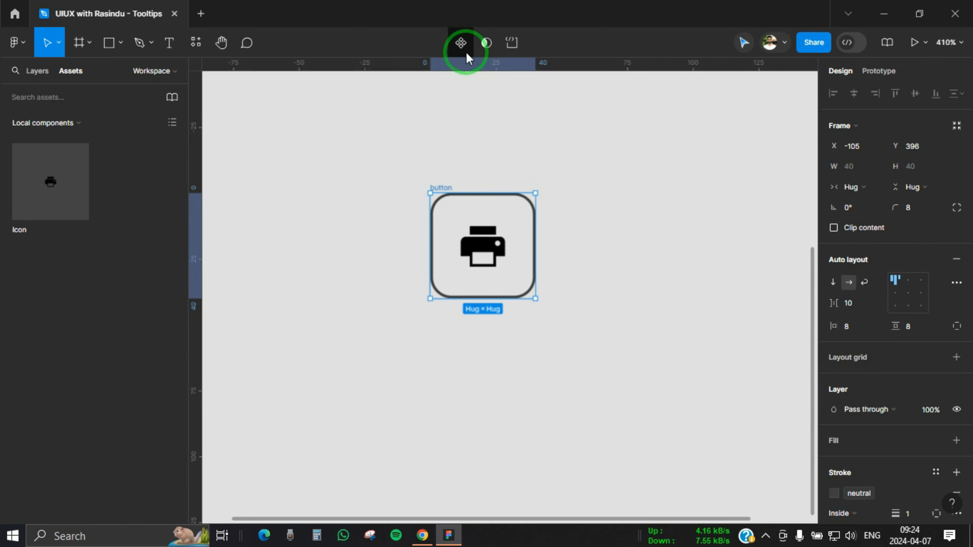
{"action": "left_click", "coordinate": [462, 43]}
{"action": "left_click", "coordinate": [461, 43]}
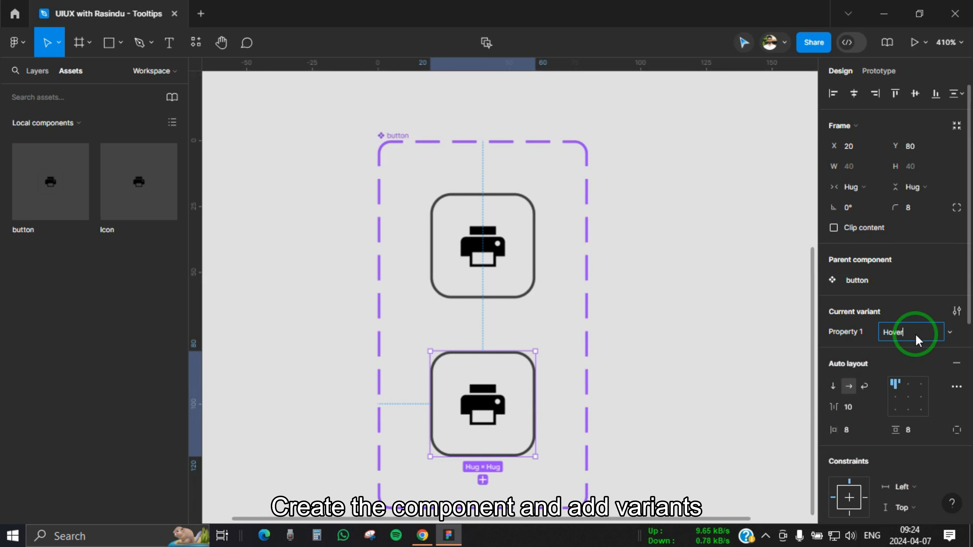
{"action": "key", "text": "Return"}
- Rename the button component set's variant property from Property 1 to State
{"action": "left_click", "coordinate": [510, 267]}
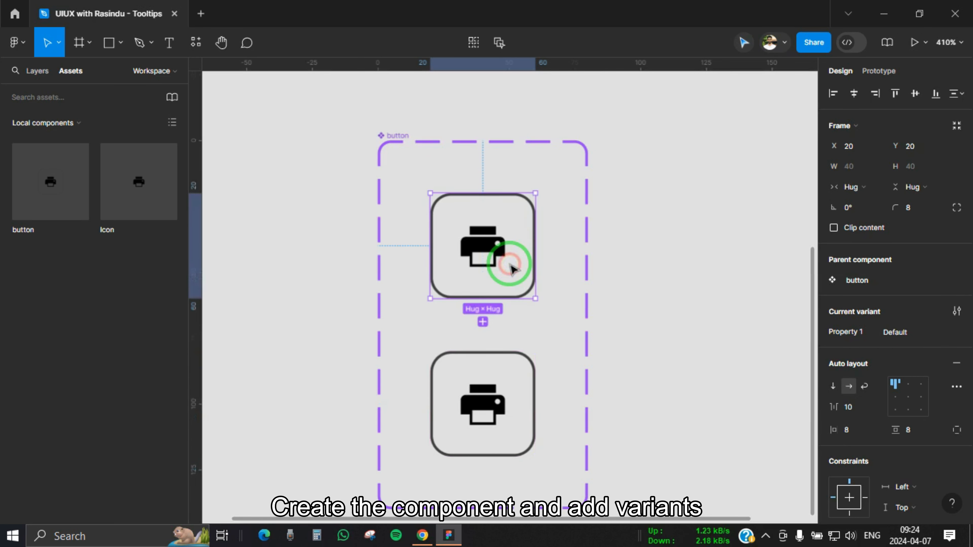
{"action": "left_click", "coordinate": [395, 138]}
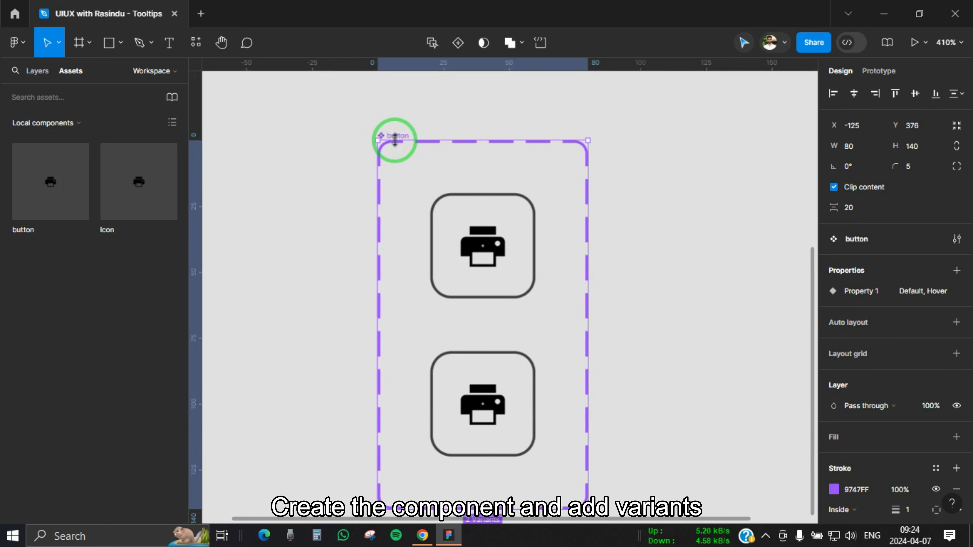
{"action": "scroll", "coordinate": [445, 217], "scroll_direction": "down", "scroll_amount": 3}
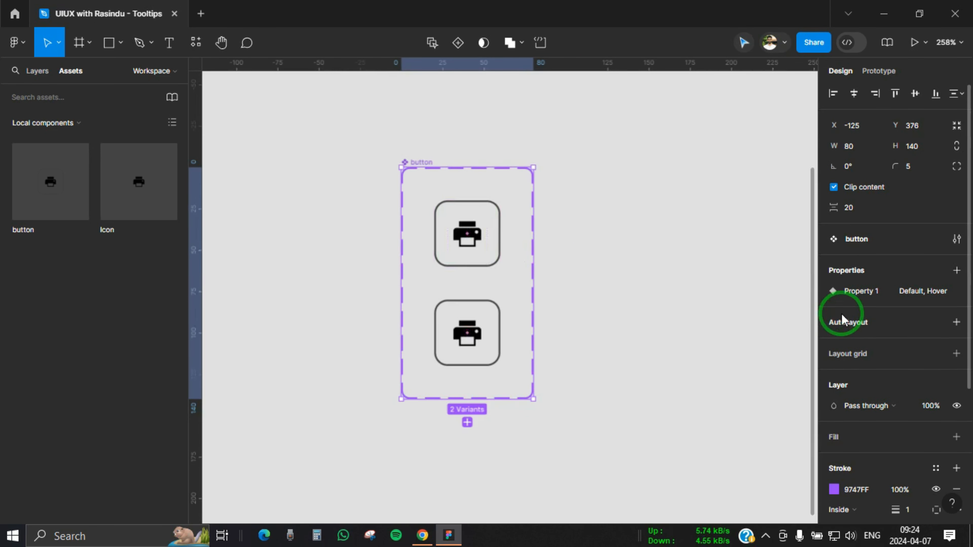
{"action": "double_click", "coordinate": [864, 292]}
{"action": "type", "text": "Stg"}
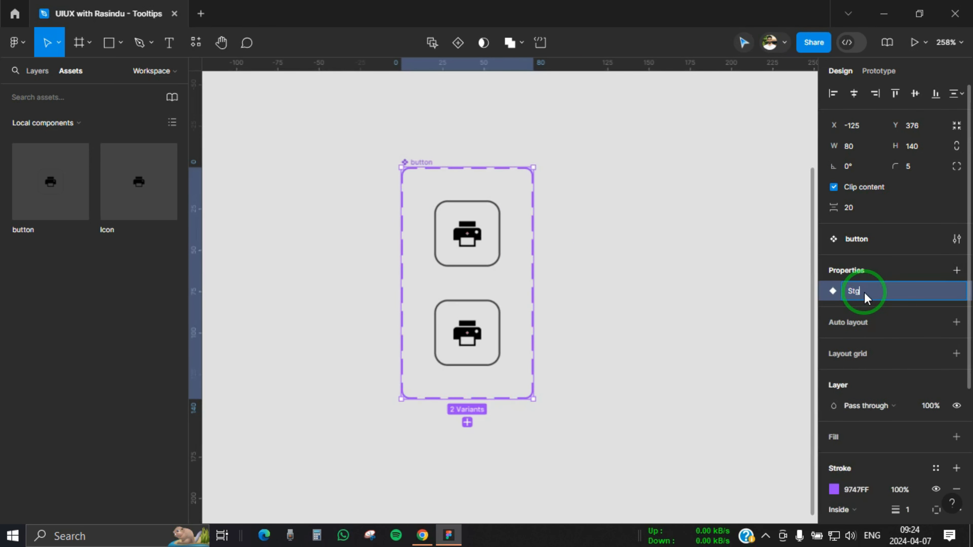
{"action": "type", "text": "ate"}
{"action": "key", "text": "Return"}
{"action": "double_click", "coordinate": [864, 292]}
{"action": "key", "text": "Return"}
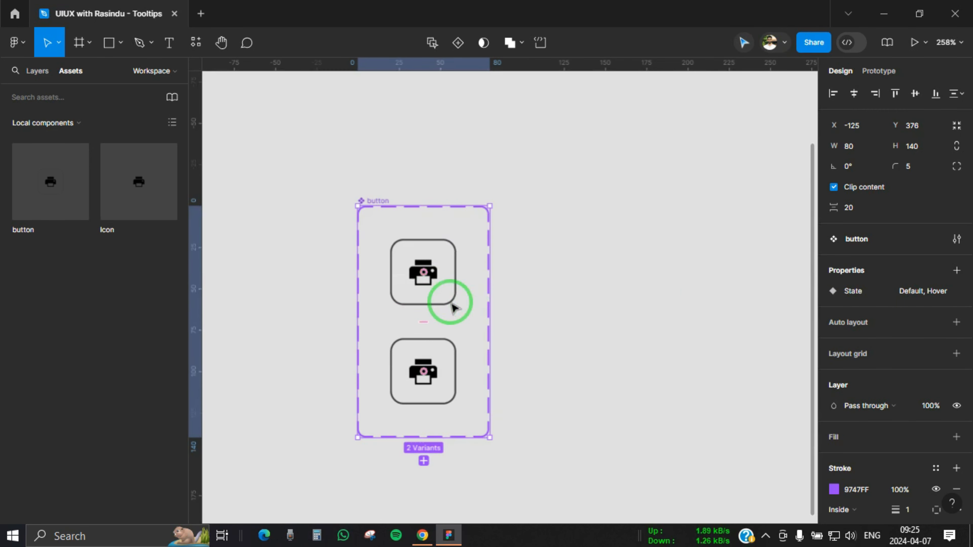
- Set the stroke weight of the button's Hover variant to 2
{"action": "left_click", "coordinate": [426, 273]}
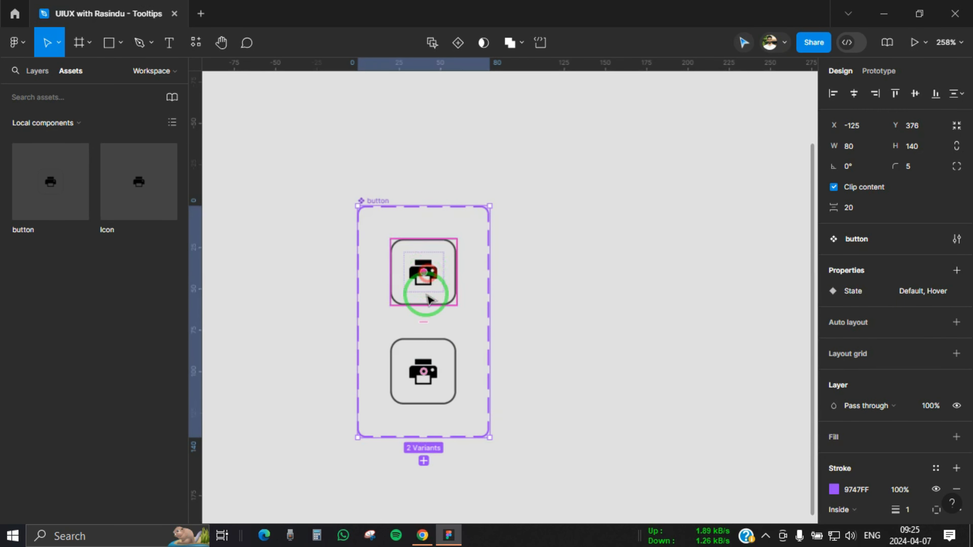
{"action": "left_click", "coordinate": [434, 397]}
{"action": "scroll", "coordinate": [907, 414], "scroll_direction": "down", "scroll_amount": 5}
{"action": "scroll", "coordinate": [920, 417], "scroll_direction": "down", "scroll_amount": 4}
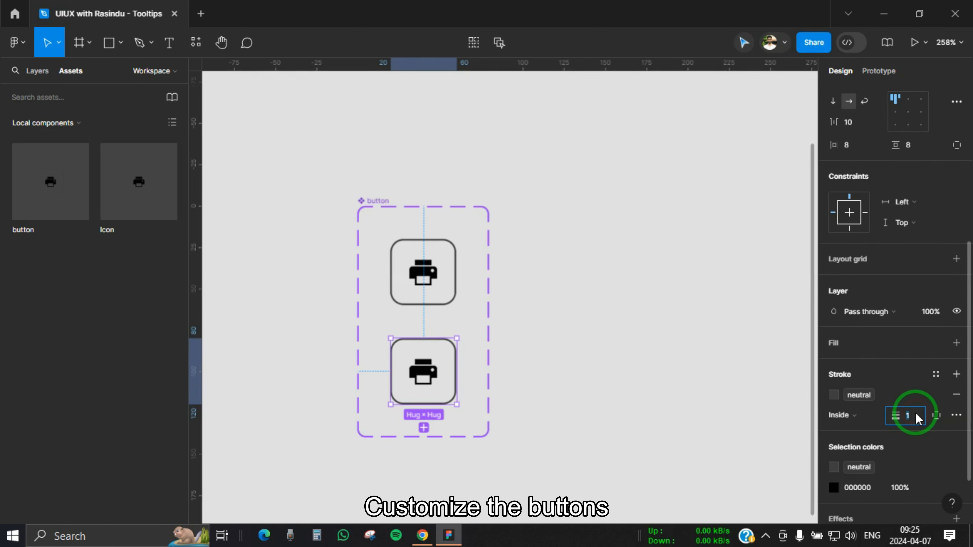
{"action": "key", "text": "Return"}
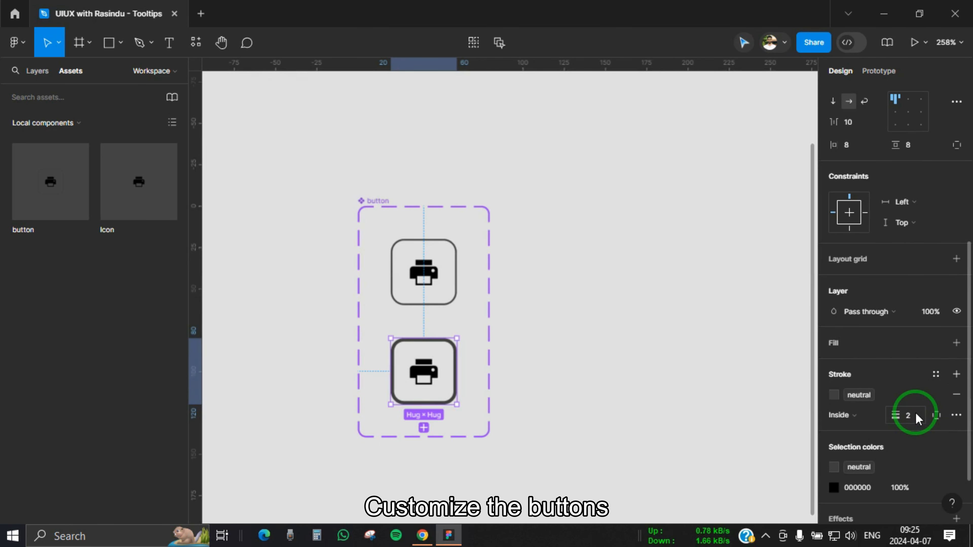
{"action": "scroll", "coordinate": [551, 316], "scroll_direction": "down", "scroll_amount": 1}
{"action": "scroll", "coordinate": [437, 374], "scroll_direction": "up", "scroll_amount": 1}
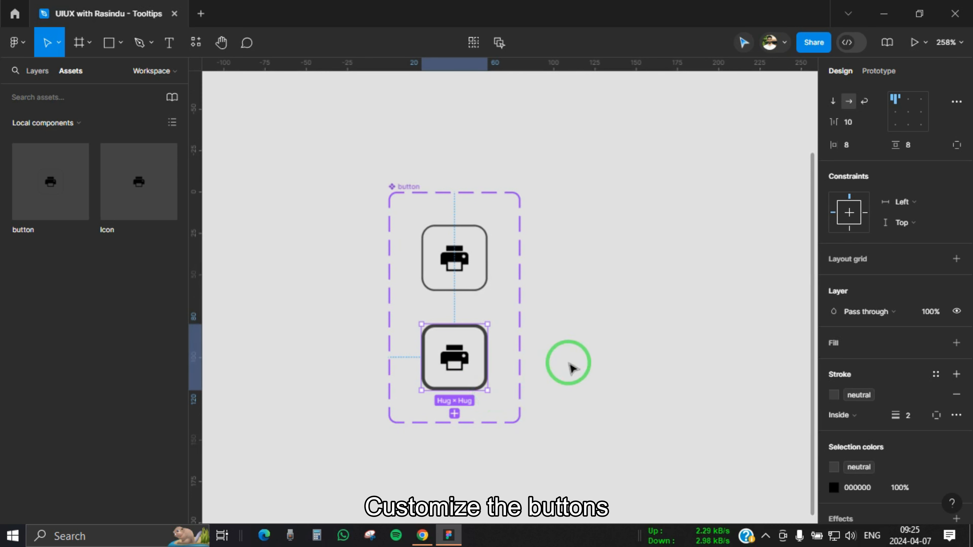
- Add the Default variant to the selection and set the stroke weight of both button variants to 2
{"action": "left_click", "coordinate": [473, 290], "text": "shift"}
{"action": "left_click", "coordinate": [915, 421]}
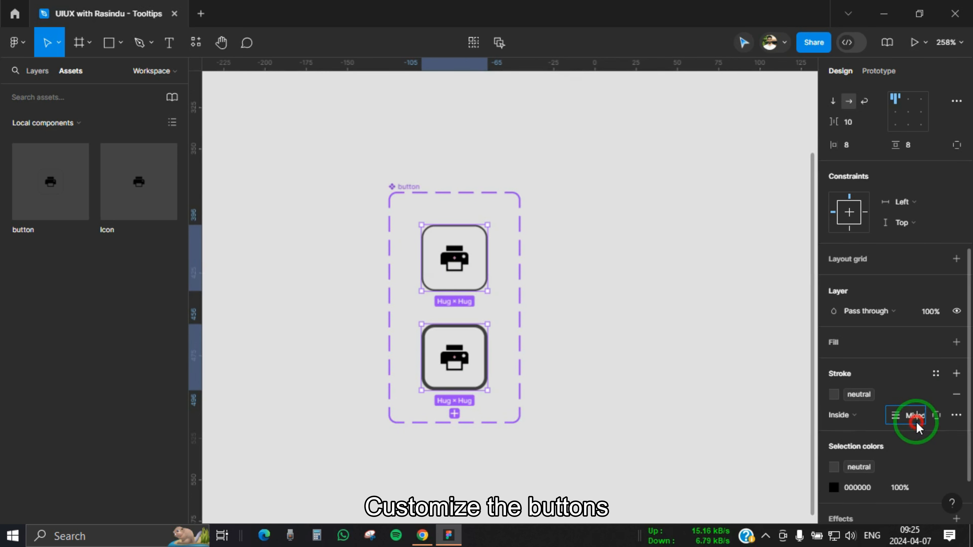
{"action": "type", "text": "2"}
{"action": "key", "text": "Return"}
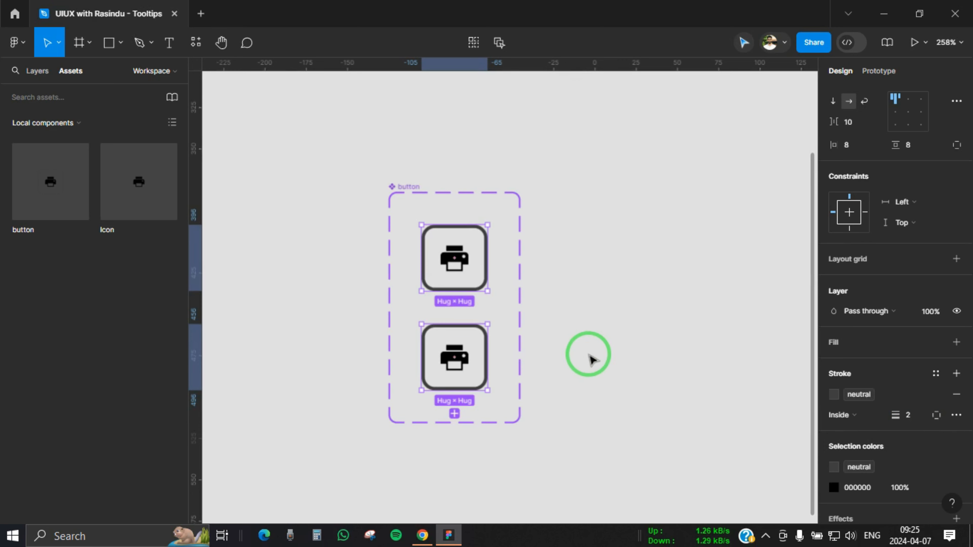
{"action": "left_click_drag", "start_coordinate": [590, 358], "coordinate": [559, 326]}
{"action": "left_click", "coordinate": [562, 330]}
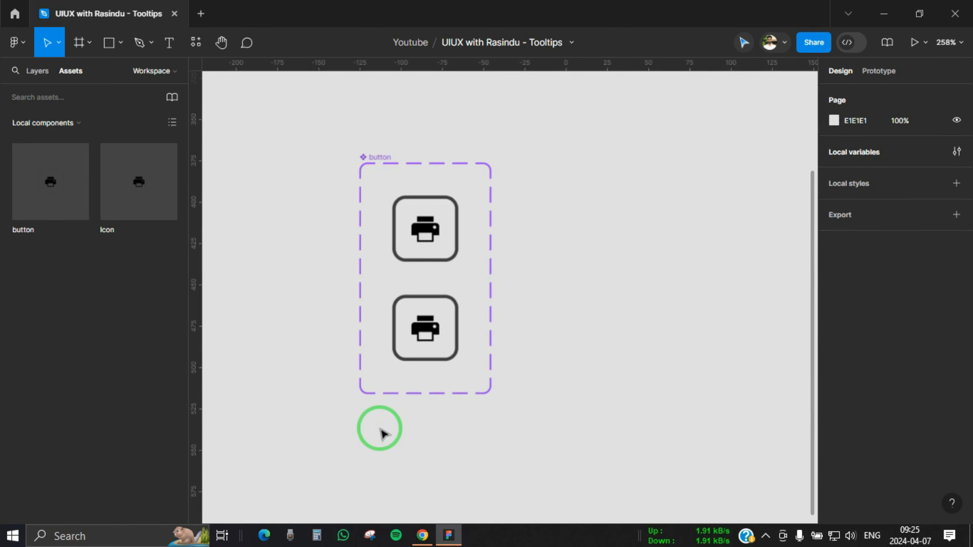
- Select both the Default and Hover button variants and change their stroke position to Outside
{"action": "scroll", "coordinate": [368, 401], "scroll_direction": "up", "scroll_amount": 2}
{"action": "scroll", "coordinate": [371, 400], "scroll_direction": "down", "scroll_amount": 1}
{"action": "left_click_drag", "start_coordinate": [581, 317], "coordinate": [562, 361]}
{"action": "scroll", "coordinate": [581, 350], "scroll_direction": "down", "scroll_amount": 1}
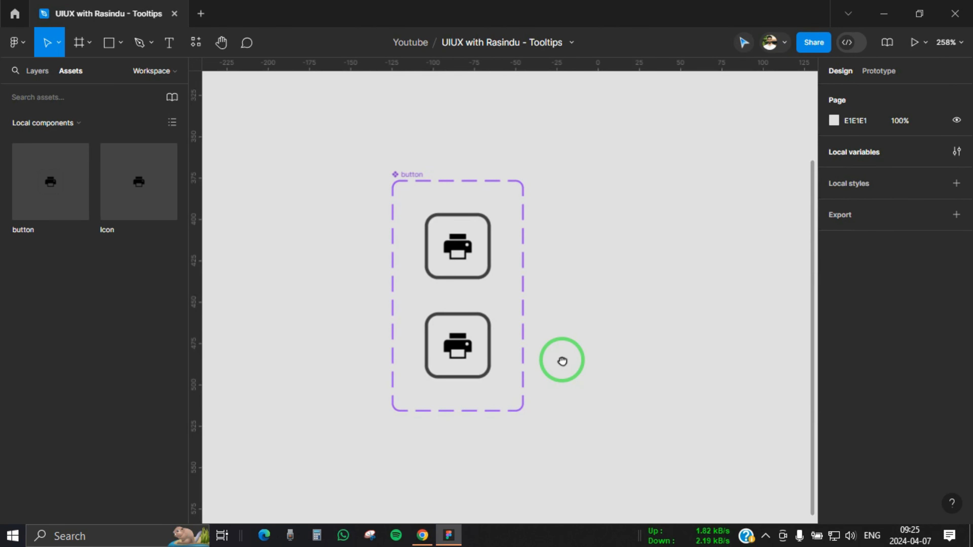
{"action": "left_click", "coordinate": [475, 350]}
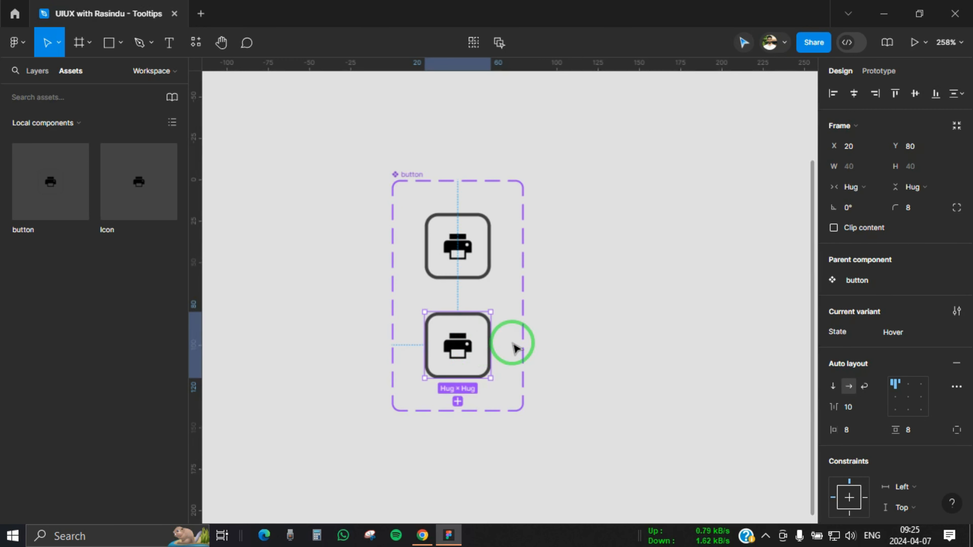
{"action": "scroll", "coordinate": [860, 297], "scroll_direction": "down", "scroll_amount": 6}
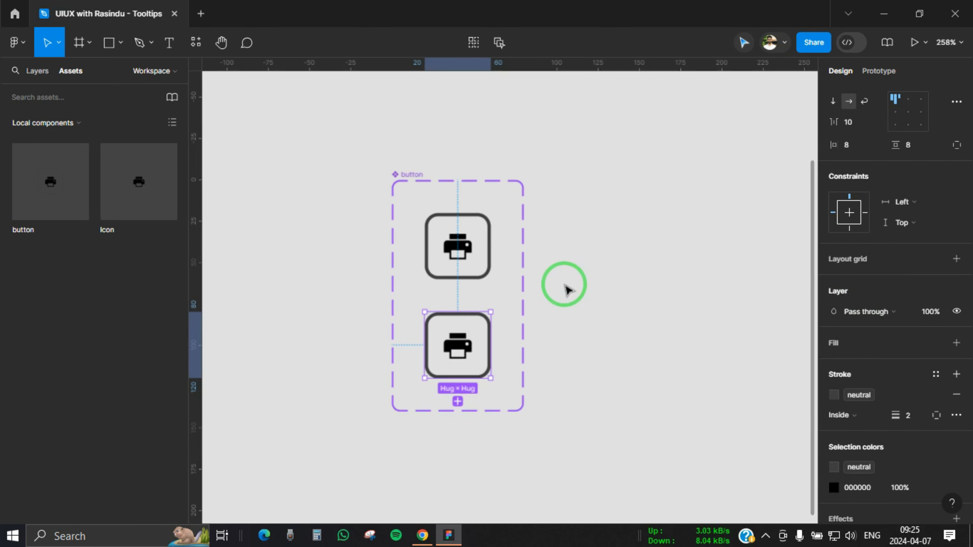
{"action": "left_click", "coordinate": [467, 250], "text": "shift"}
{"action": "left_click", "coordinate": [843, 415]}
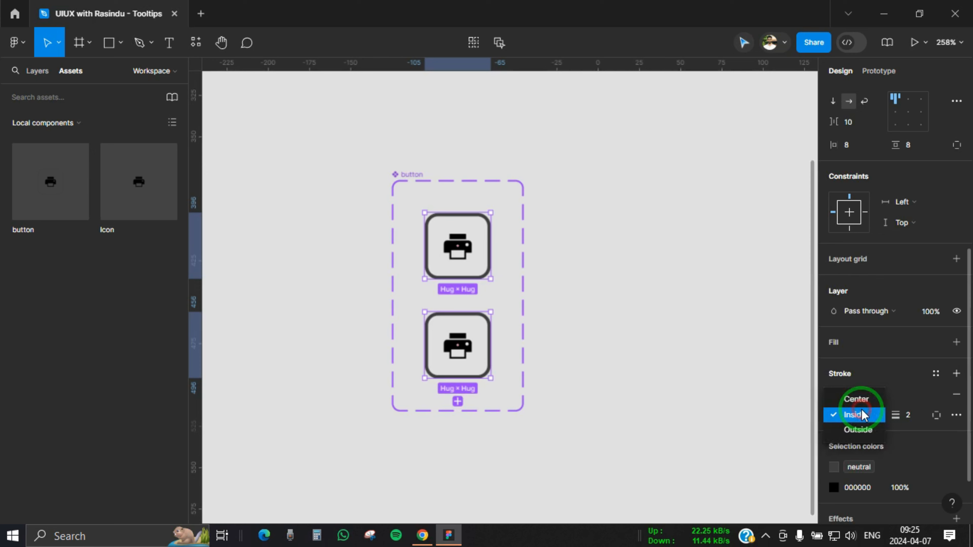
{"action": "left_click", "coordinate": [867, 430]}
{"action": "left_click", "coordinate": [673, 343]}
{"action": "scroll", "coordinate": [391, 330], "scroll_direction": "right", "scroll_amount": 2}
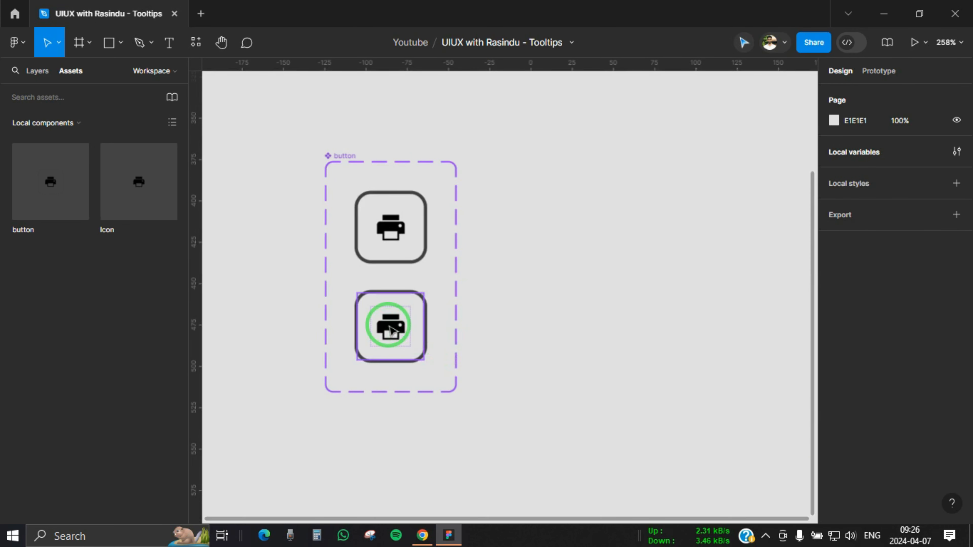
- Fill the button's Hover variant with the hover color style
{"action": "left_click", "coordinate": [391, 330]}
{"action": "scroll", "coordinate": [889, 412], "scroll_direction": "down", "scroll_amount": 5}
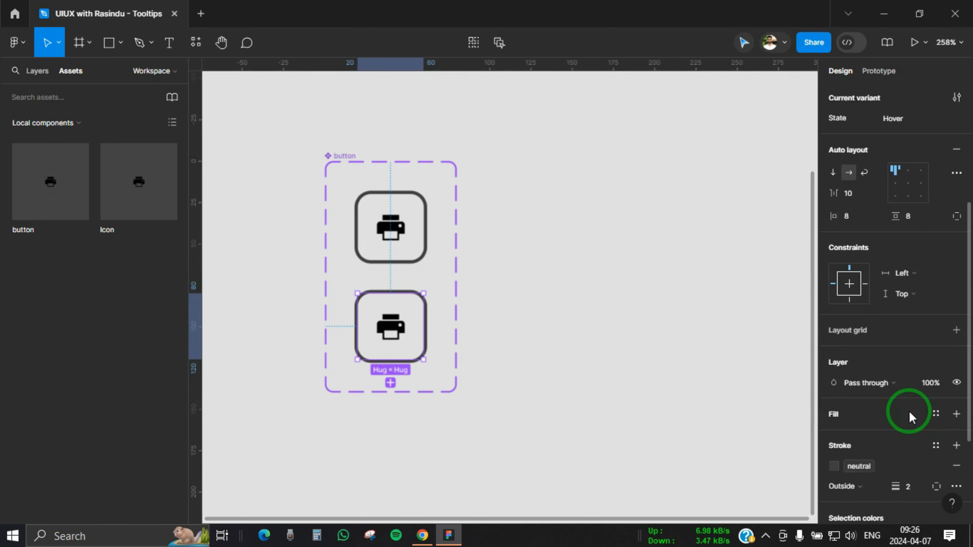
{"action": "left_click", "coordinate": [936, 413]}
{"action": "left_click", "coordinate": [716, 470]}
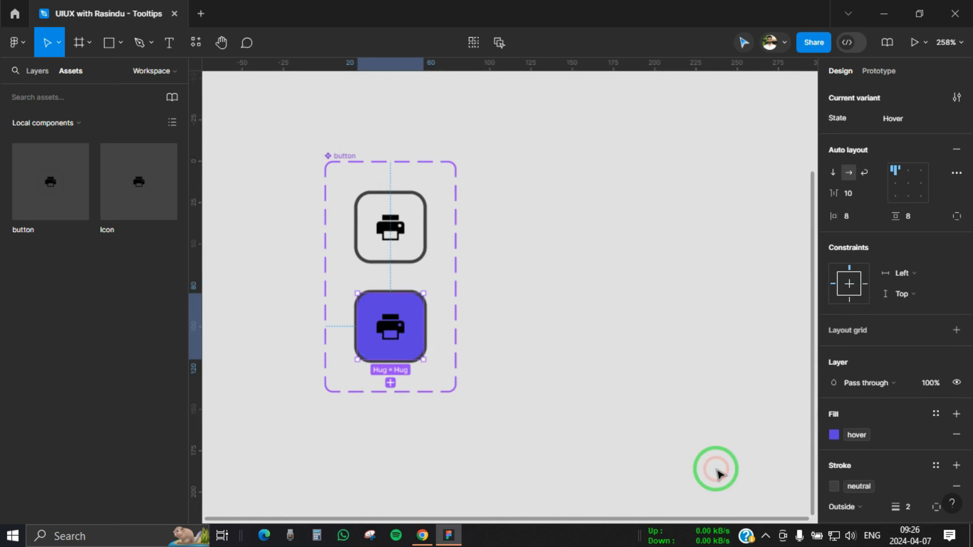
- Recolor the printer icon inside the button's Hover variant to white, FFFFFF
{"action": "scroll", "coordinate": [330, 355], "scroll_direction": "up", "scroll_amount": 5}
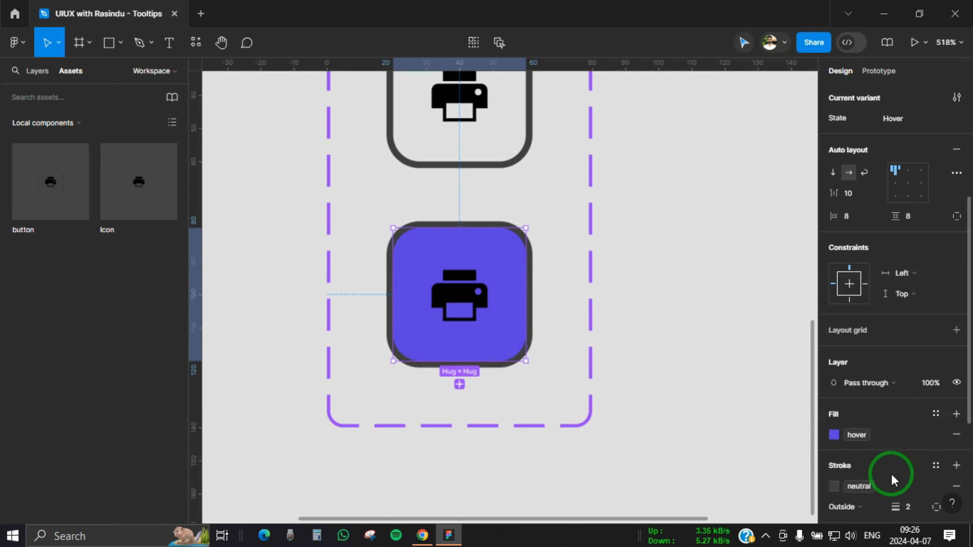
{"action": "scroll", "coordinate": [891, 474], "scroll_direction": "down", "scroll_amount": 5}
{"action": "left_click", "coordinate": [937, 413]}
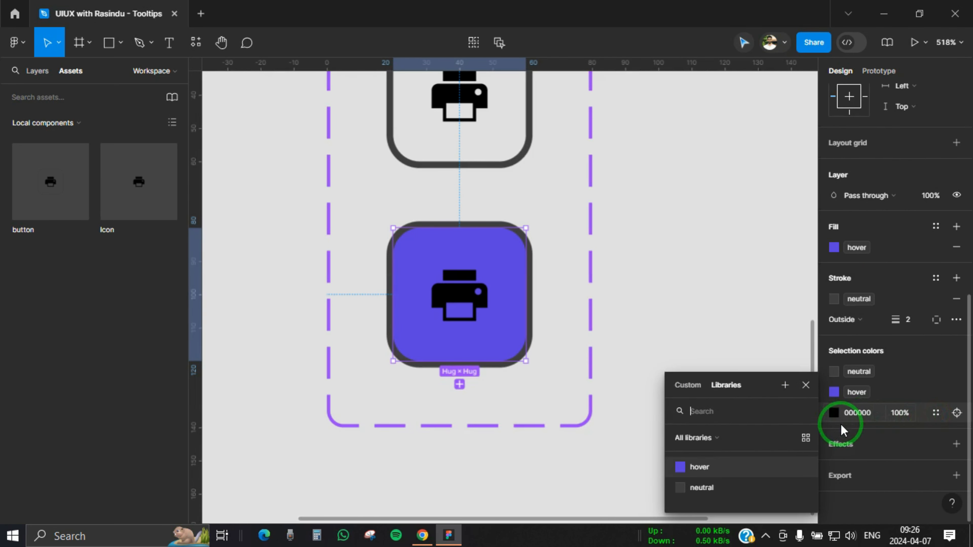
{"action": "left_click", "coordinate": [837, 413]}
{"action": "left_click", "coordinate": [835, 413]}
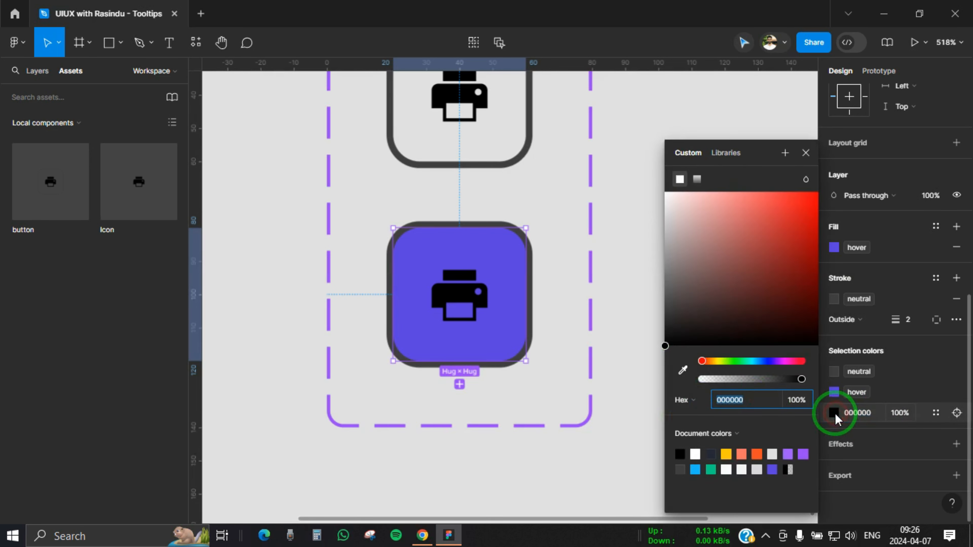
{"action": "left_click_drag", "start_coordinate": [679, 293], "coordinate": [626, 142]}
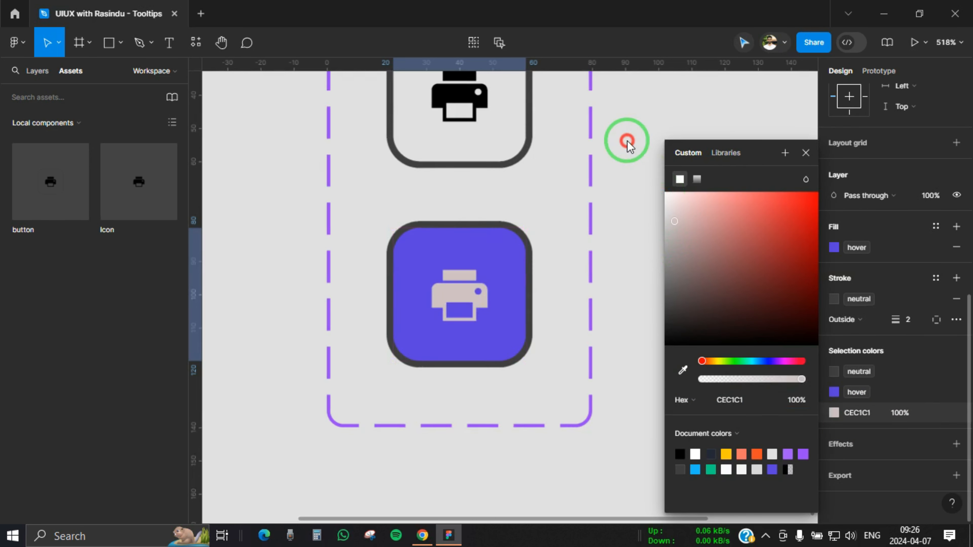
{"action": "left_click", "coordinate": [806, 153]}
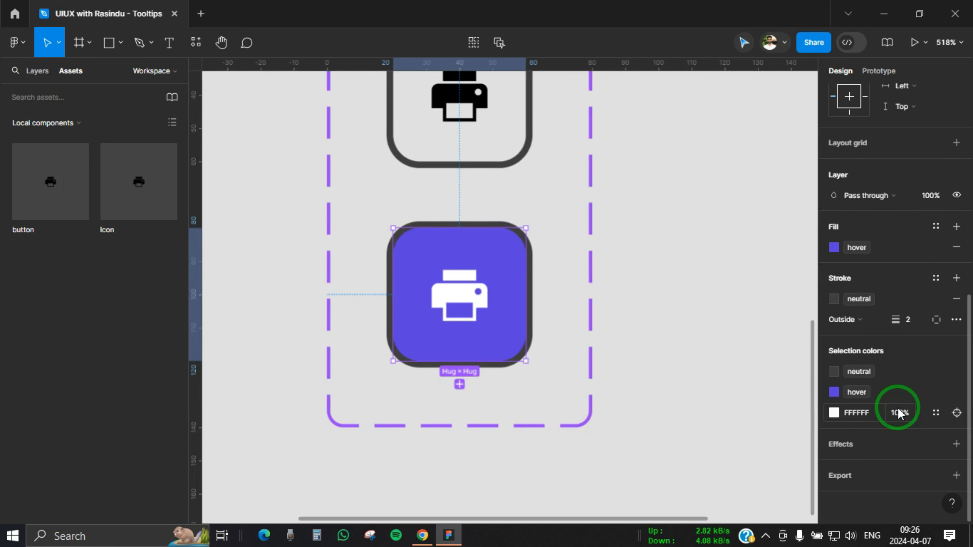
- Apply the hover color style to the stroke of the button's Hover variant
{"action": "left_click", "coordinate": [934, 279]}
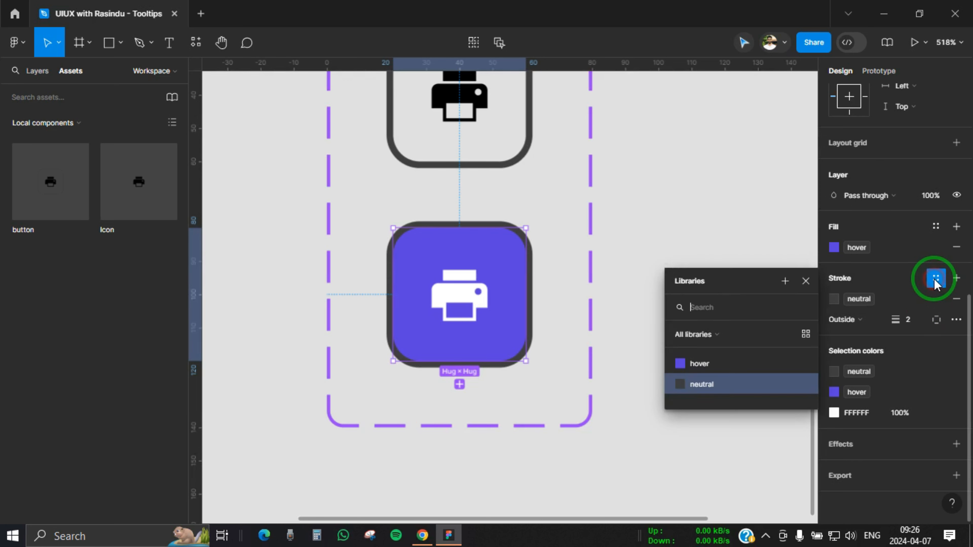
{"action": "left_click", "coordinate": [754, 362]}
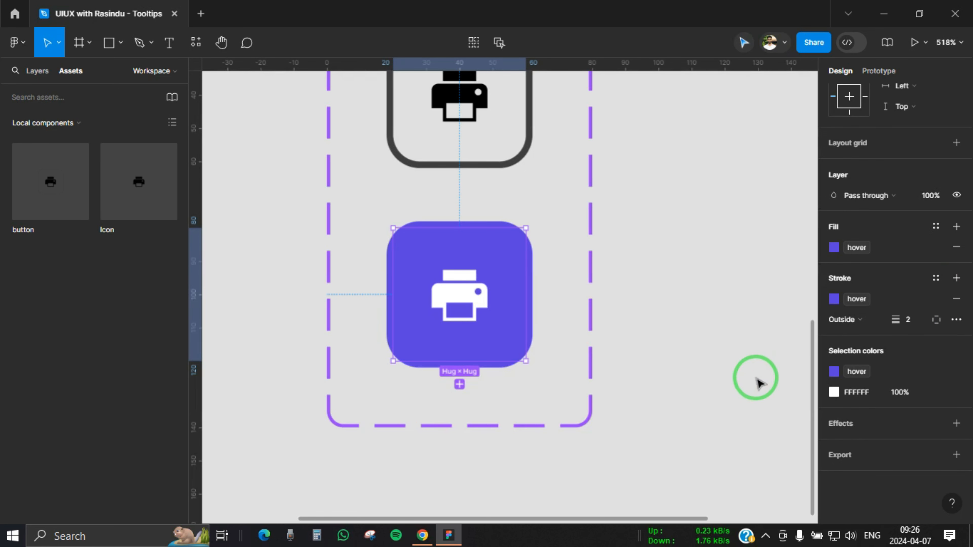
{"action": "left_click", "coordinate": [721, 311]}
{"action": "scroll", "coordinate": [581, 293], "scroll_direction": "down", "scroll_amount": 3}
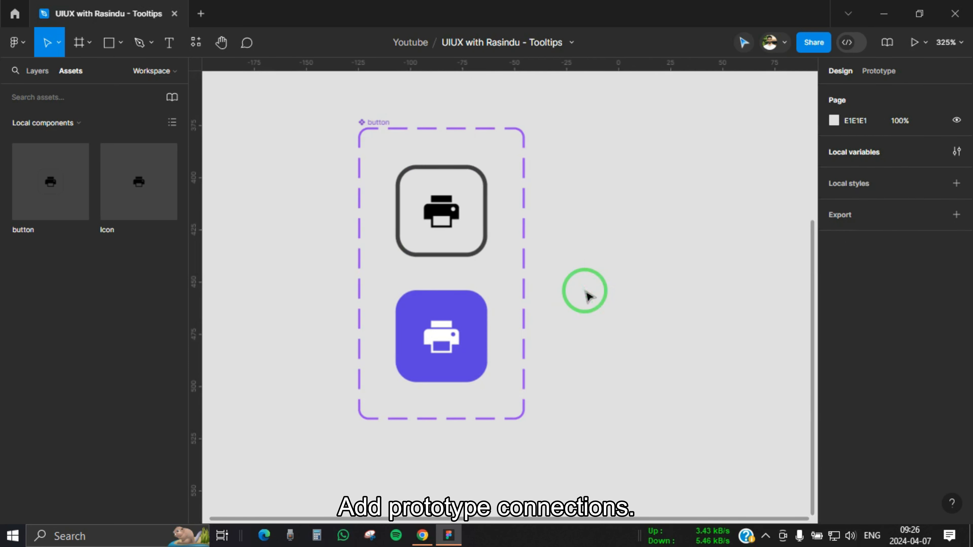
- Add a While hovering prototype interaction from the Default button variant that changes it to the Hover state
{"action": "left_click", "coordinate": [457, 223]}
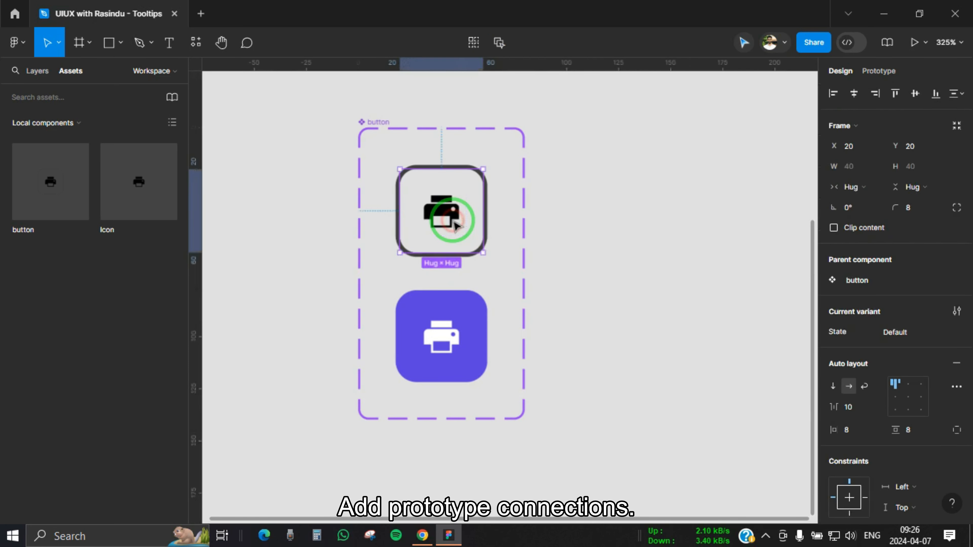
{"action": "left_click", "coordinate": [879, 71]}
{"action": "left_click_drag", "start_coordinate": [441, 253], "coordinate": [436, 326]}
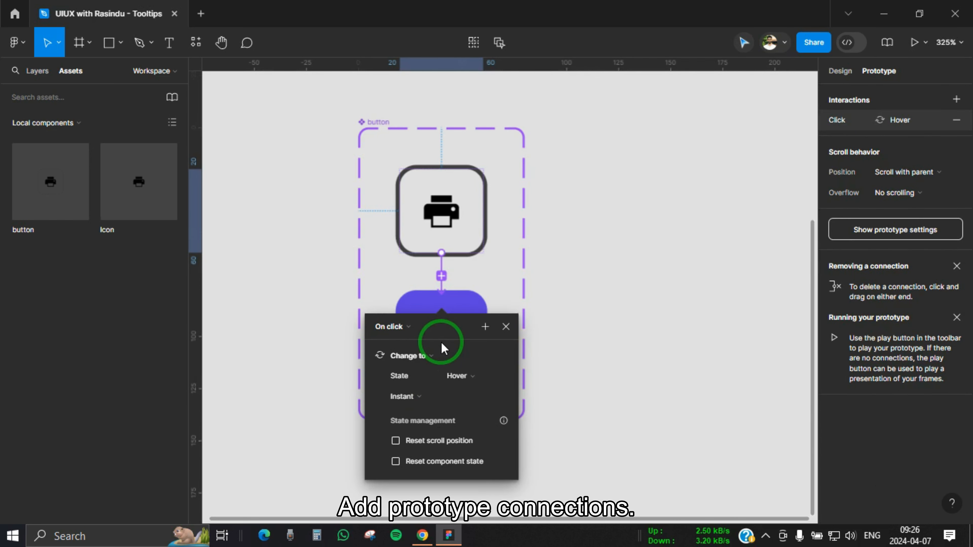
{"action": "left_click", "coordinate": [405, 326]}
{"action": "left_click", "coordinate": [413, 362]}
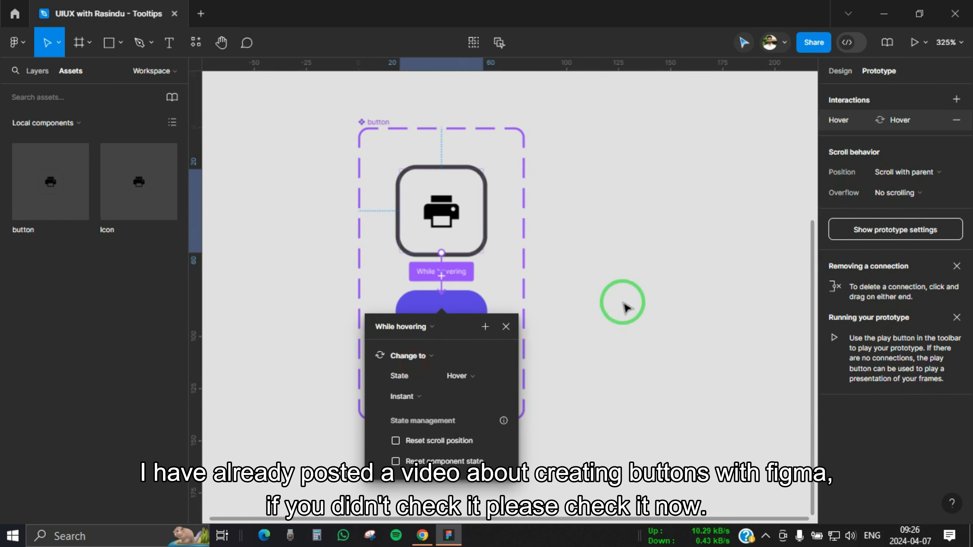
{"action": "scroll", "coordinate": [624, 305], "scroll_direction": "down", "scroll_amount": 2}
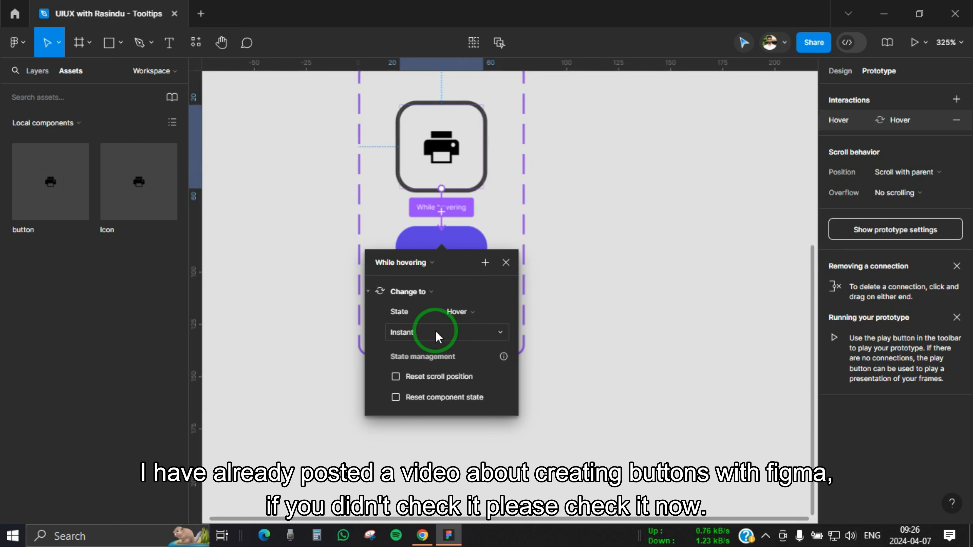
{"action": "left_click", "coordinate": [506, 263]}
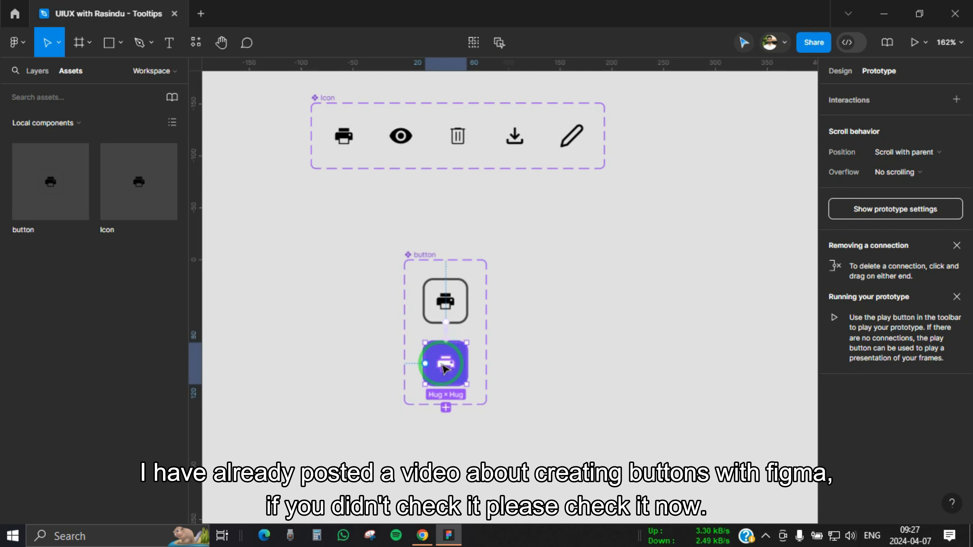
- Add a Mouse leave prototype interaction from the Hover button variant that changes it back to the Default state
{"action": "left_click", "coordinate": [462, 337]}
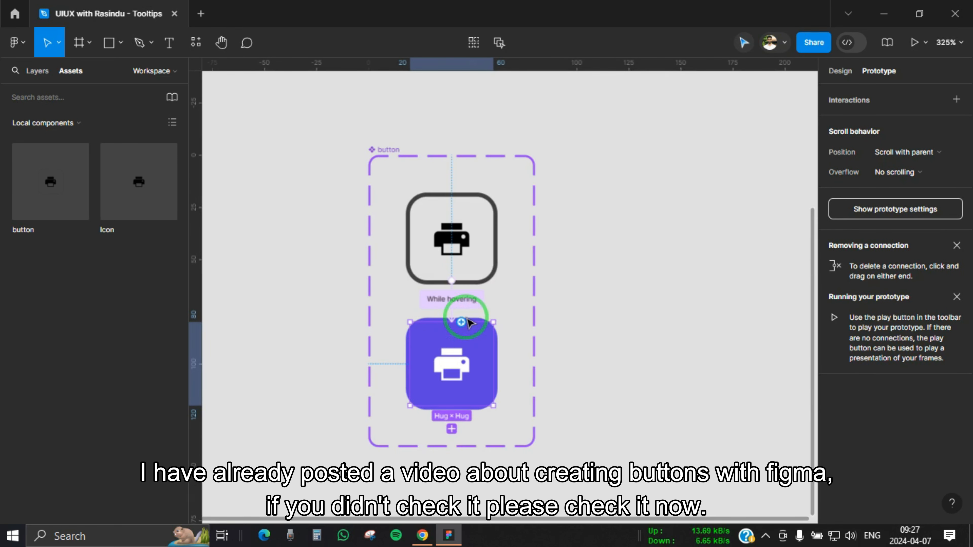
{"action": "left_click_drag", "start_coordinate": [461, 322], "coordinate": [464, 260]}
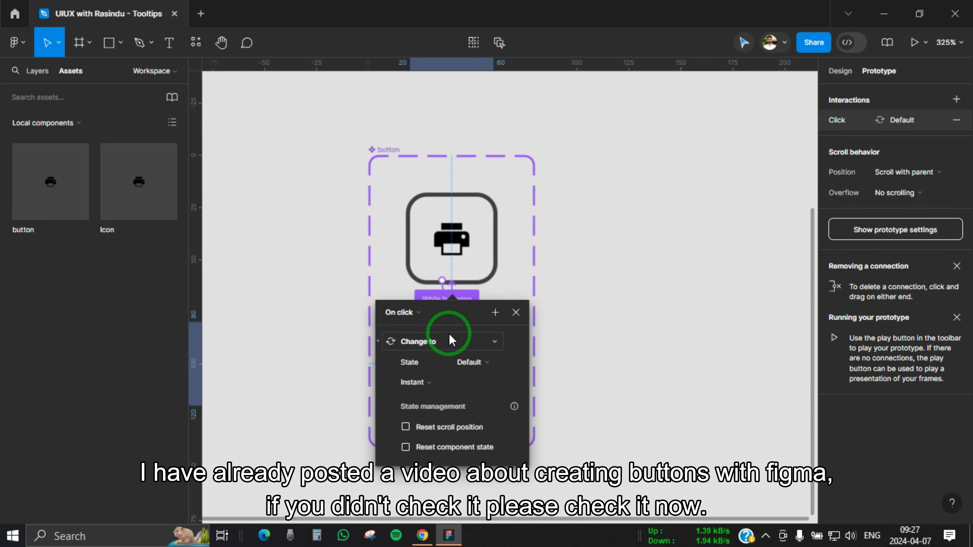
{"action": "left_click", "coordinate": [423, 312]}
{"action": "left_click", "coordinate": [450, 416]}
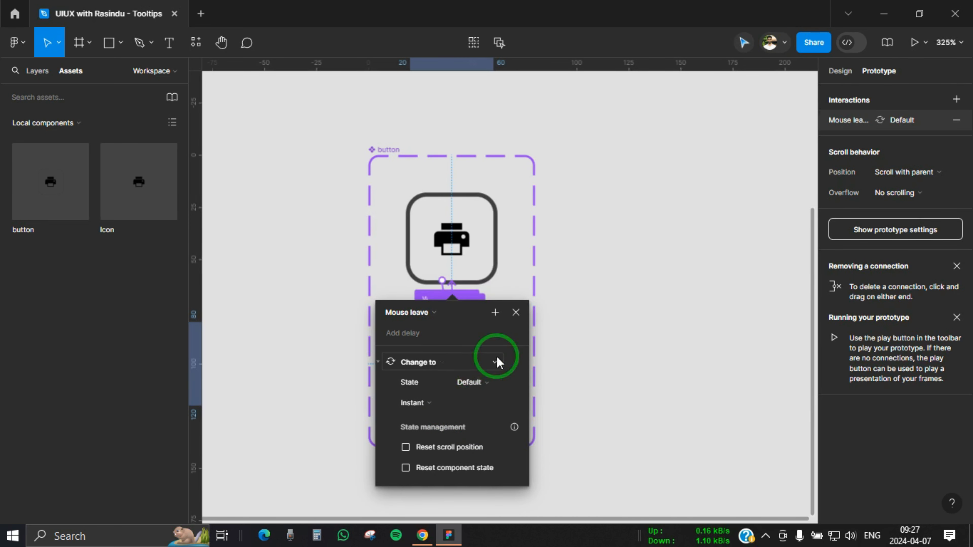
{"action": "left_click", "coordinate": [515, 313]}
{"action": "scroll", "coordinate": [325, 276], "scroll_direction": "down", "scroll_amount": 3}
{"action": "left_click", "coordinate": [515, 304]}
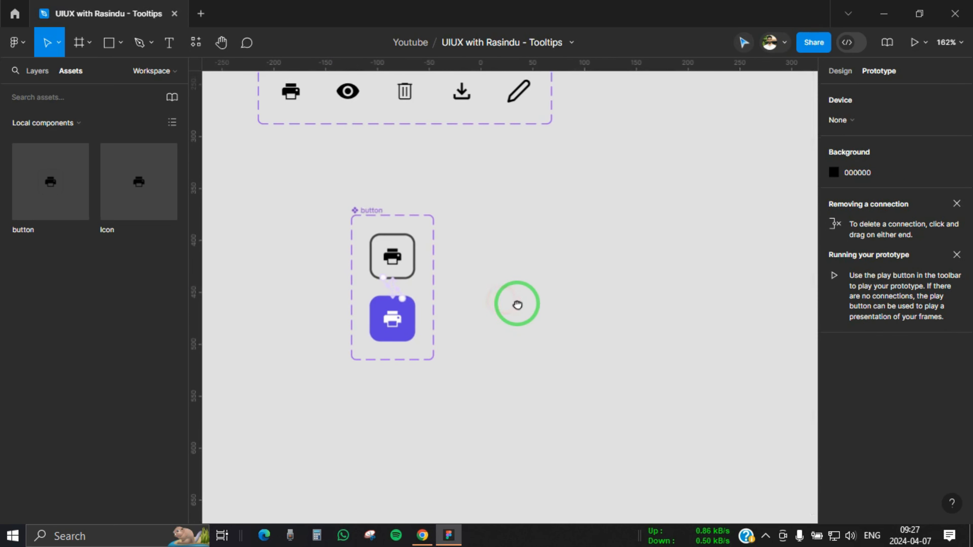
- Return to design settings and add a text layer reading Tooltip beside the button component set
{"action": "left_click", "coordinate": [839, 71]}
{"action": "left_click_drag", "start_coordinate": [590, 244], "coordinate": [569, 258]}
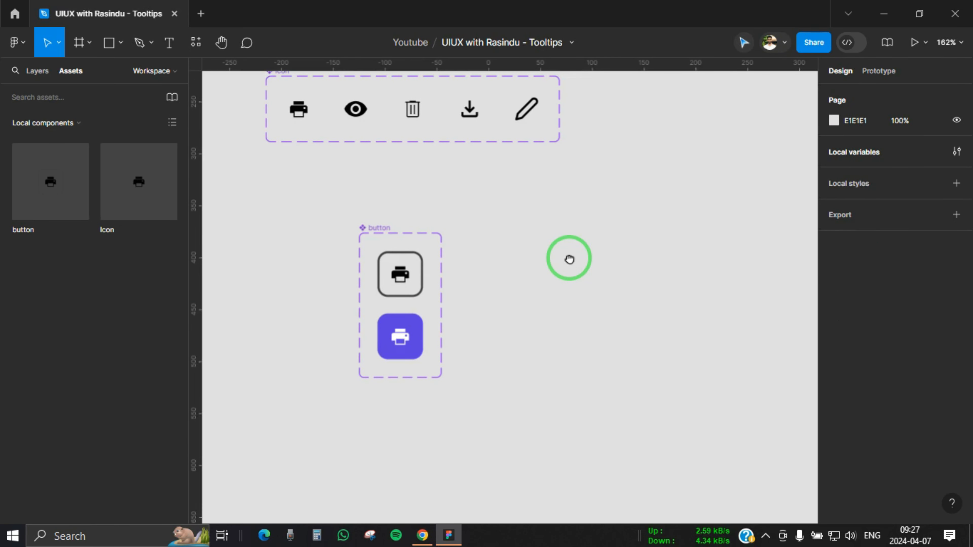
{"action": "left_click", "coordinate": [169, 42]}
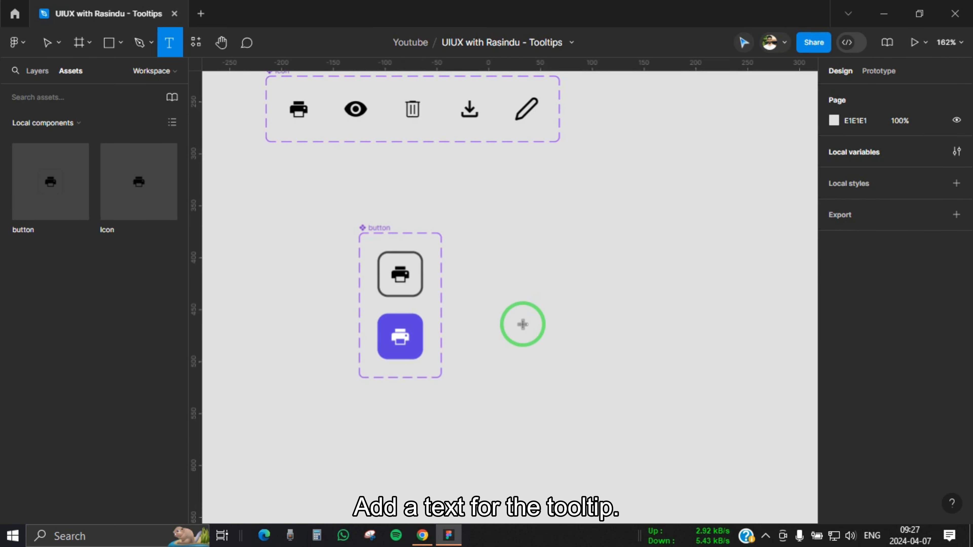
{"action": "left_click", "coordinate": [496, 340]}
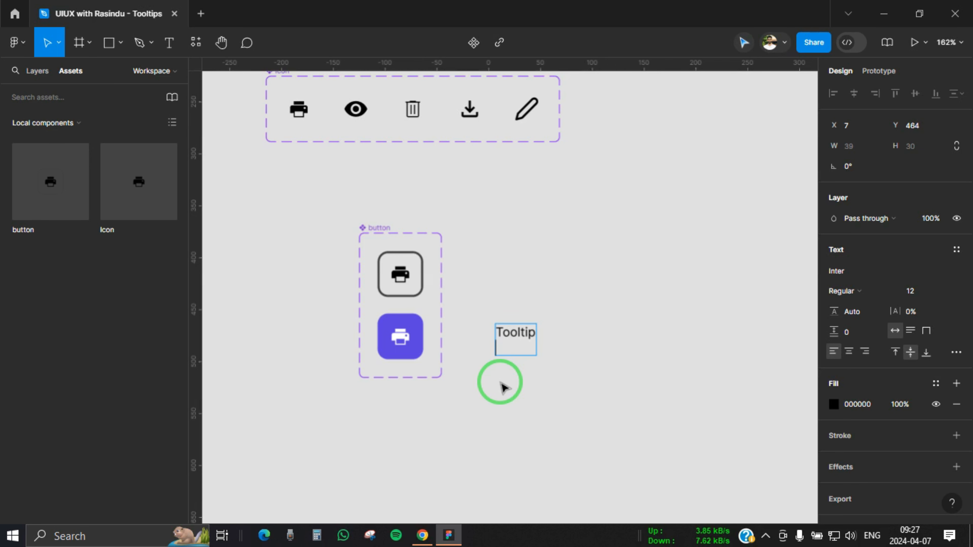
{"action": "key", "text": "BackSpace"}
- Wrap the Tooltip text in an auto layout frame named Tooltip, with horizontal and vertical padding of 4
{"action": "key", "text": "shift+a"}
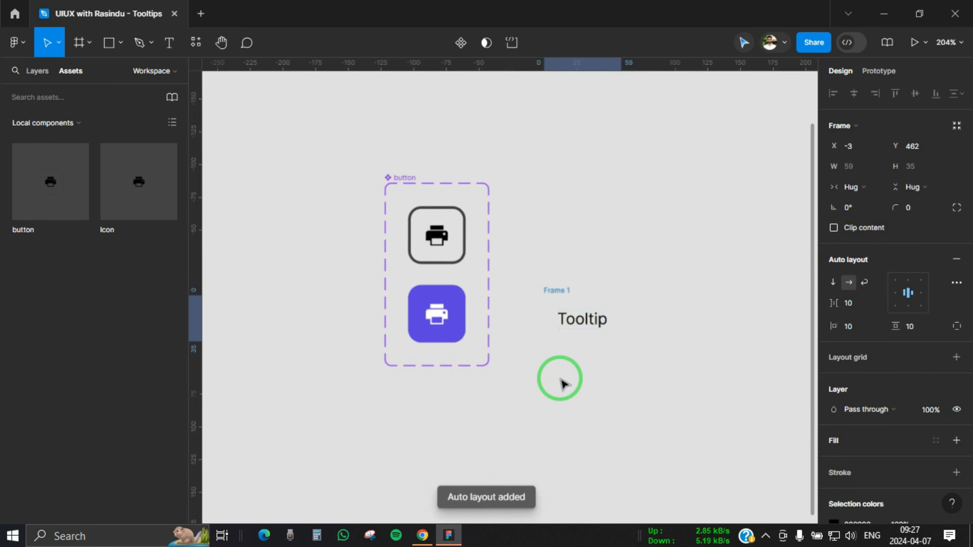
{"action": "left_click", "coordinate": [923, 323]}
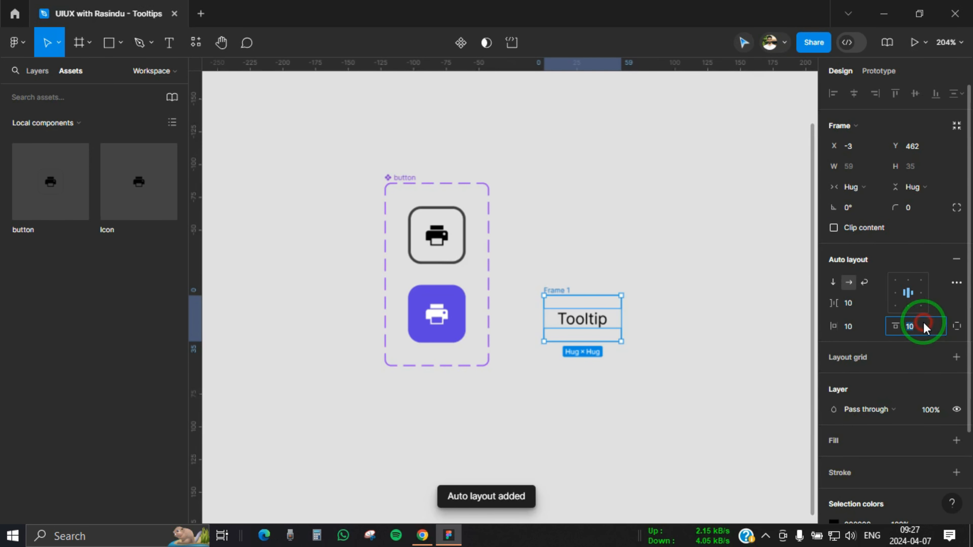
{"action": "type", "text": "4"}
{"action": "key", "text": "Return"}
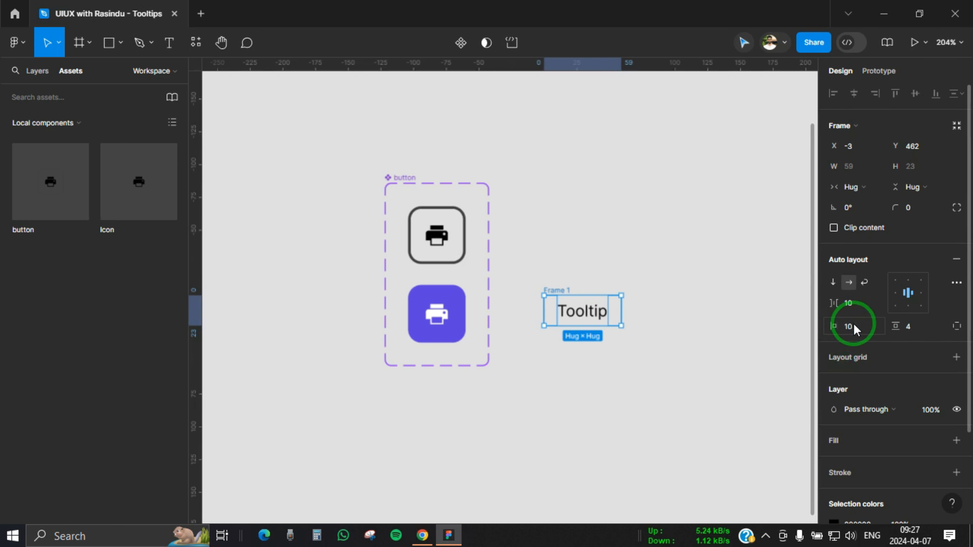
{"action": "type", "text": "4"}
{"action": "key", "text": "Return"}
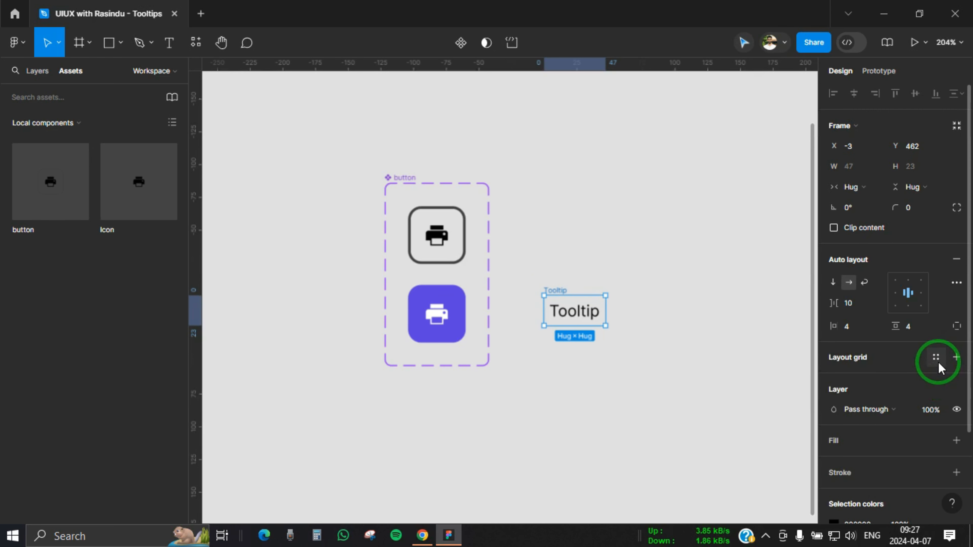
- Add a black 000000 fill at 15% opacity to the Tooltip frame
{"action": "scroll", "coordinate": [938, 362], "scroll_direction": "down", "scroll_amount": 2}
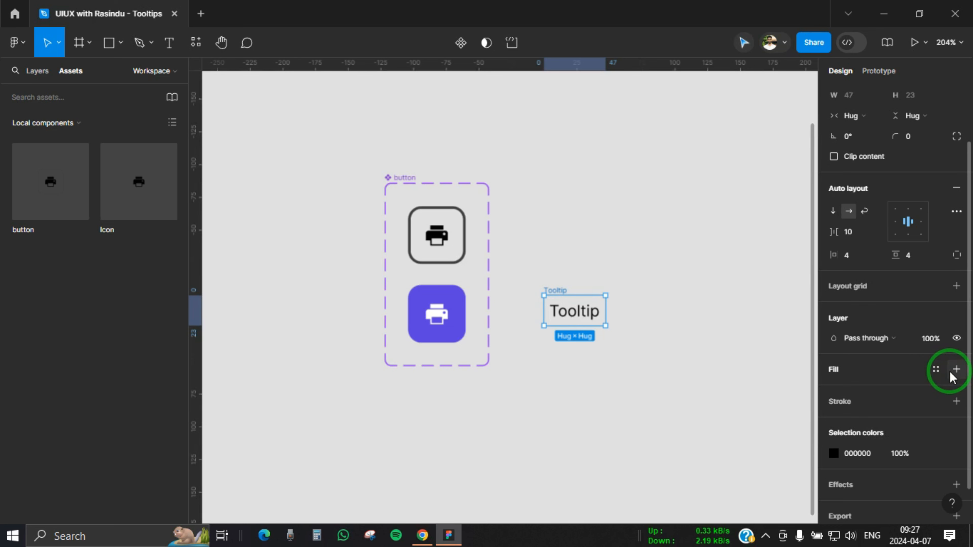
{"action": "left_click", "coordinate": [956, 369]}
{"action": "left_click", "coordinate": [833, 391]}
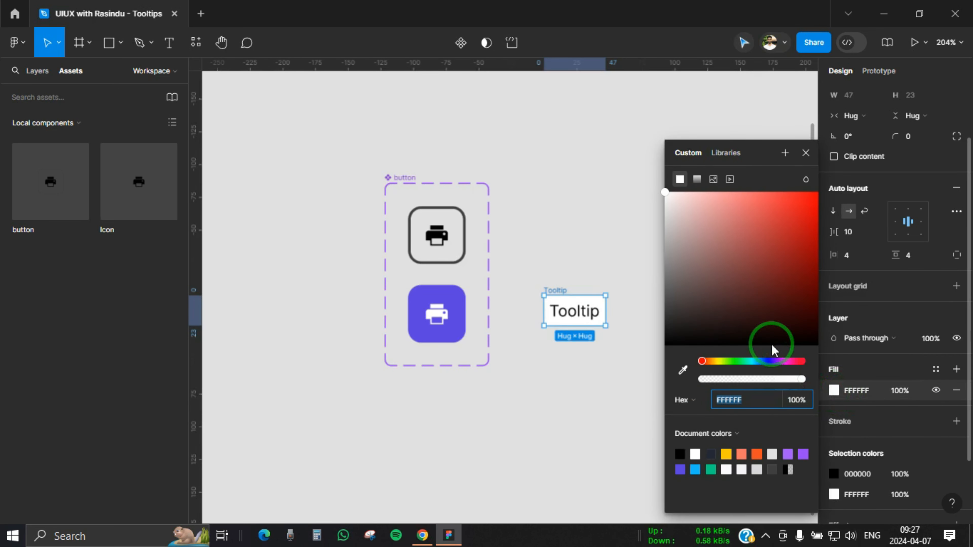
{"action": "left_click_drag", "start_coordinate": [705, 289], "coordinate": [613, 438]}
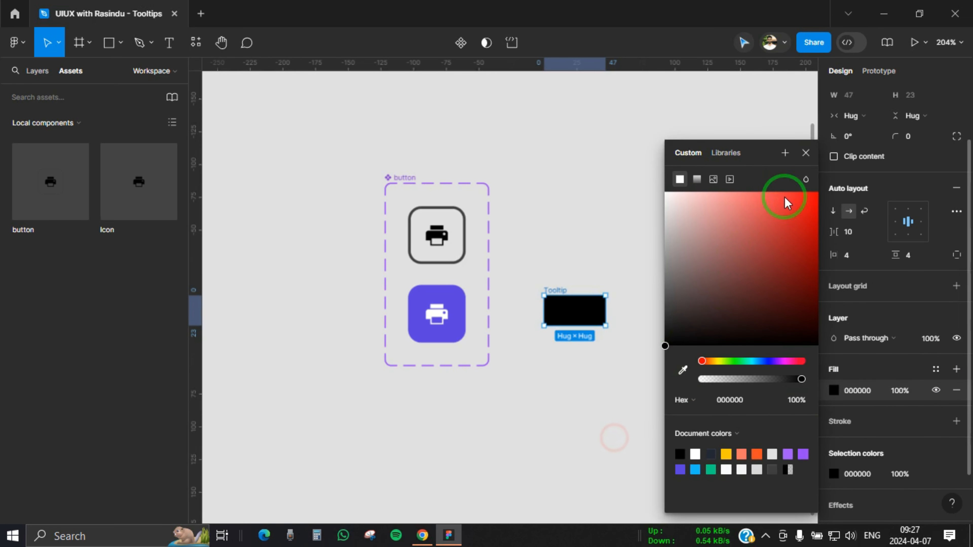
{"action": "left_click", "coordinate": [805, 153]}
{"action": "left_click", "coordinate": [910, 391]}
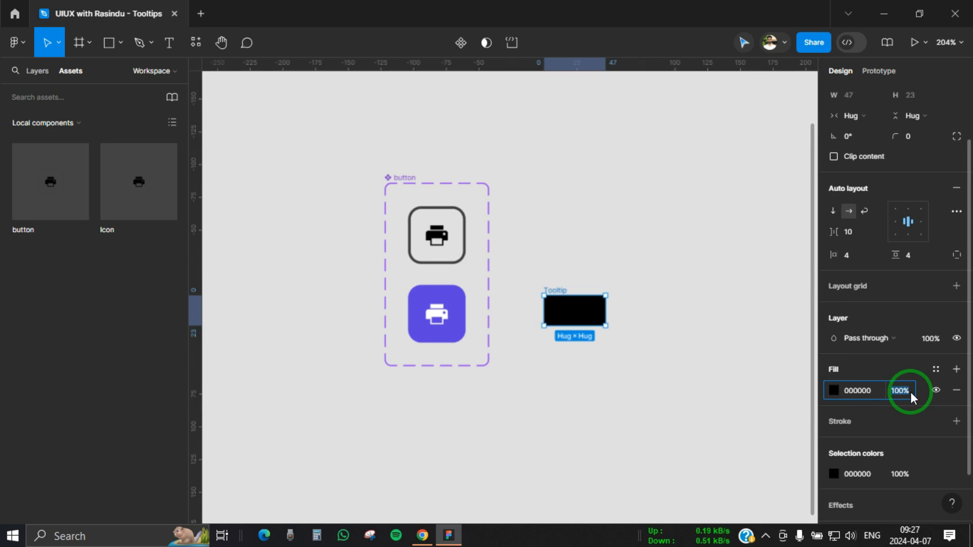
{"action": "type", "text": "15"}
{"action": "key", "text": "Return"}
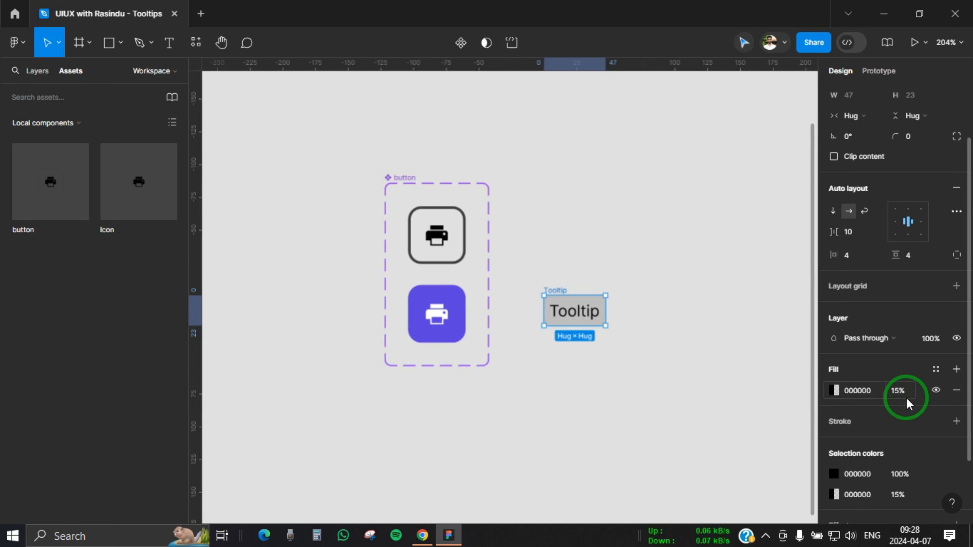
- Set the Tooltip frame's corner radius to 4 and inspect its rounded corners up close
{"action": "scroll", "coordinate": [908, 395], "scroll_direction": "up", "scroll_amount": 2}
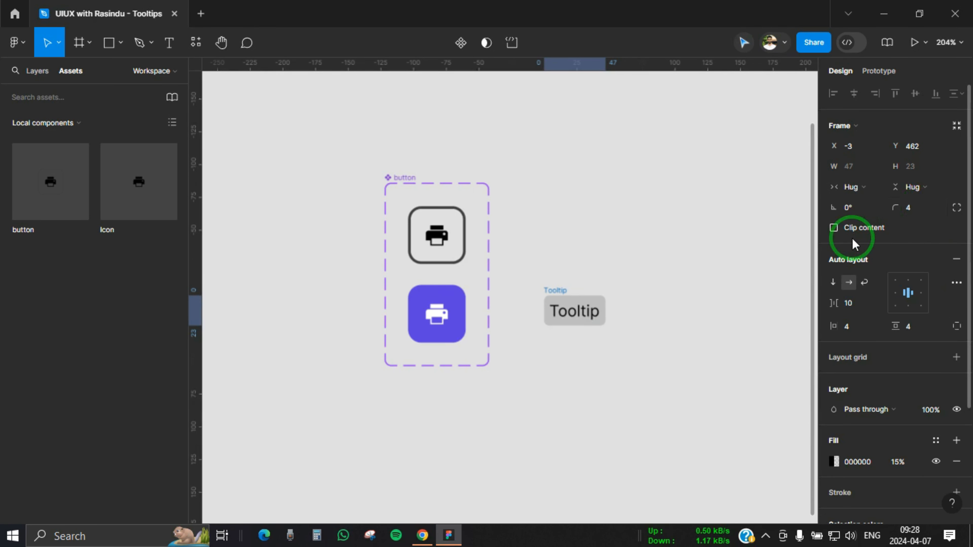
{"action": "left_click", "coordinate": [664, 318]}
{"action": "scroll", "coordinate": [621, 366], "scroll_direction": "up", "scroll_amount": 6}
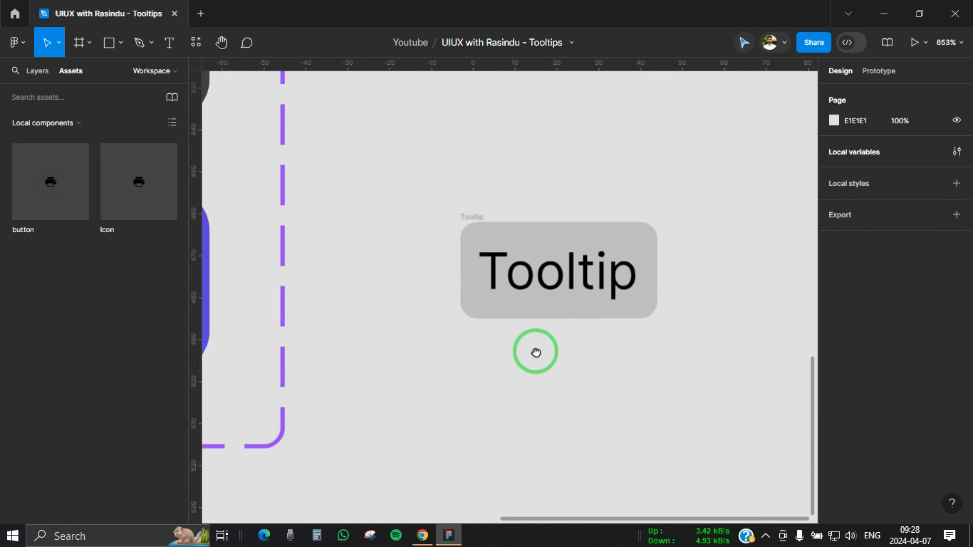
{"action": "scroll", "coordinate": [615, 311], "scroll_direction": "down", "scroll_amount": 4}
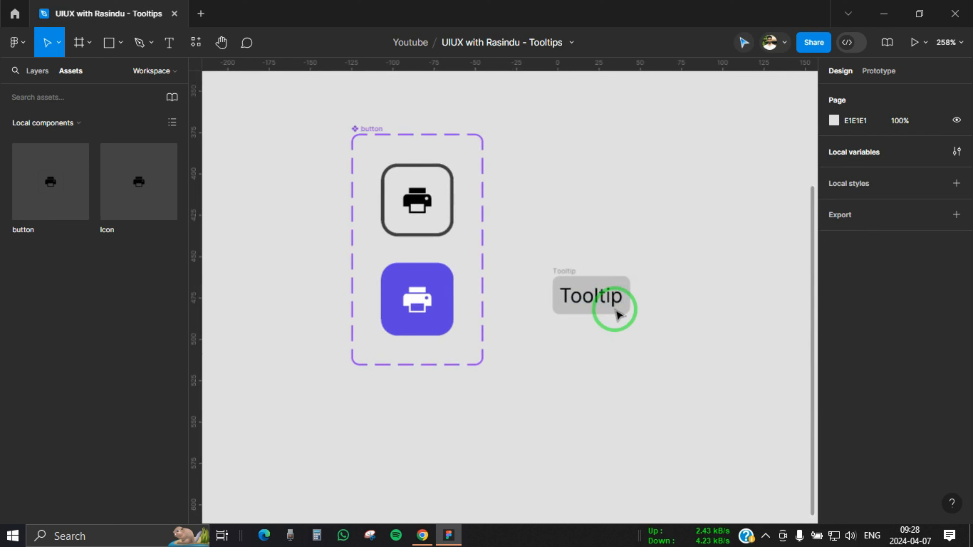
- Set the Tooltip frame's fill opacity to 50% and recolor its text white FFFFFF
{"action": "left_click", "coordinate": [567, 276]}
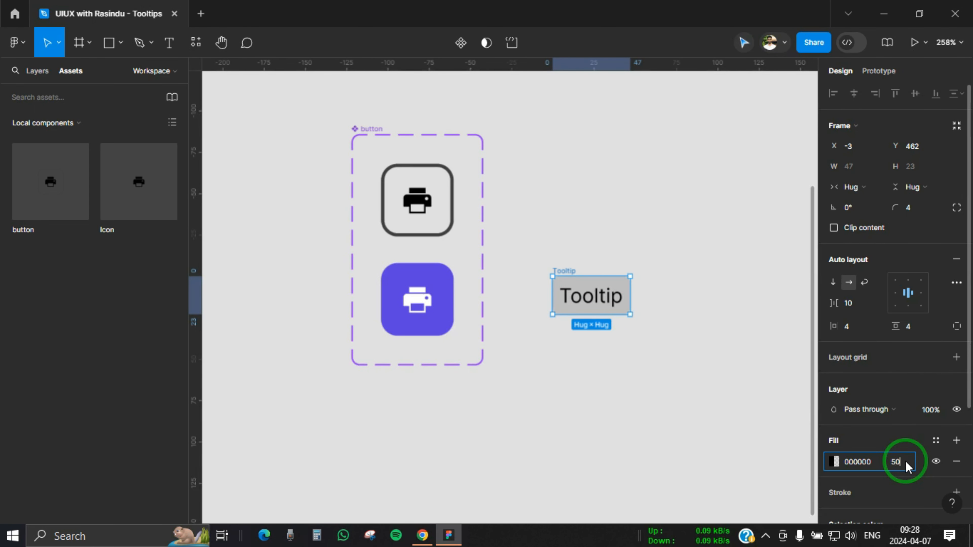
{"action": "key", "text": "Return"}
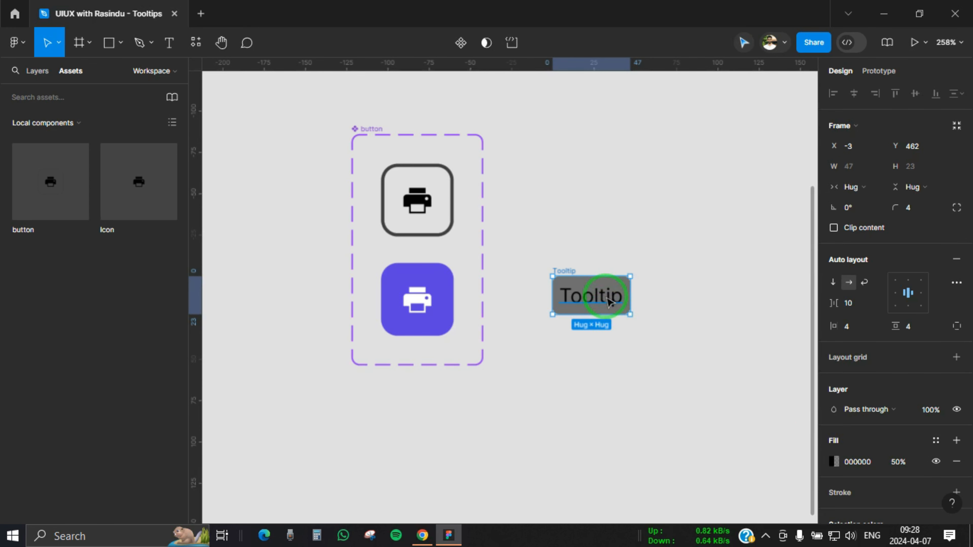
{"action": "left_click", "coordinate": [591, 296]}
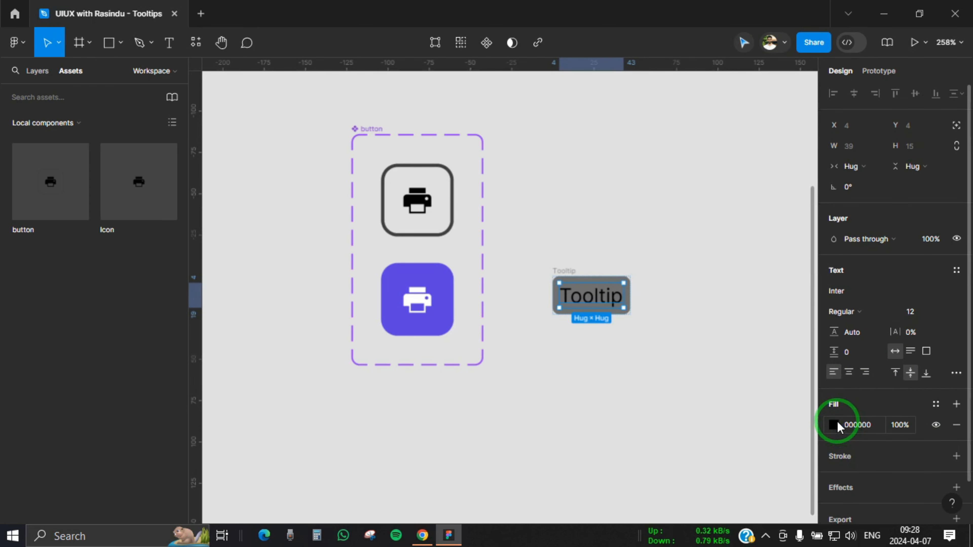
{"action": "left_click", "coordinate": [837, 426]}
{"action": "left_click_drag", "start_coordinate": [732, 269], "coordinate": [634, 174]}
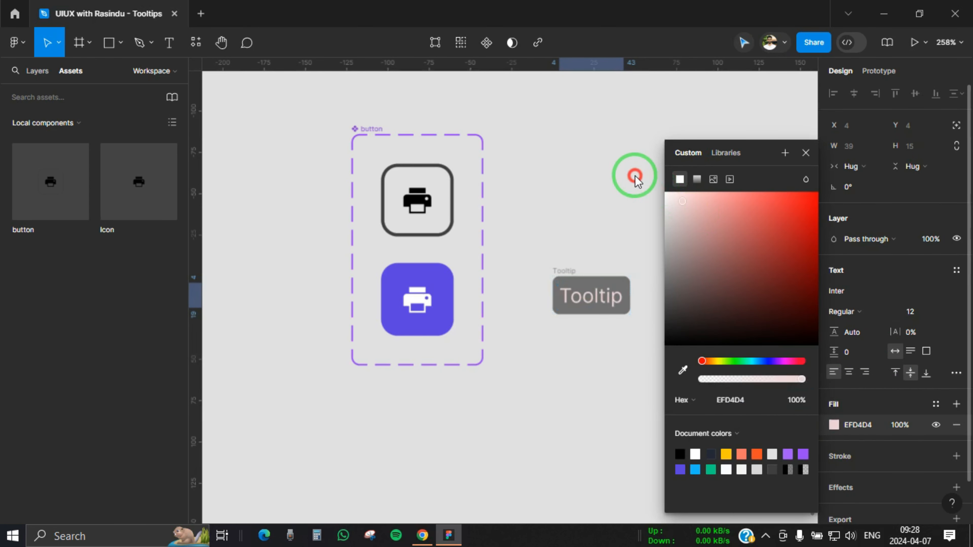
{"action": "left_click", "coordinate": [820, 165]}
{"action": "left_click", "coordinate": [693, 226]}
- Set the Tooltip frame's horizontal padding to 8
{"action": "left_click", "coordinate": [578, 257]}
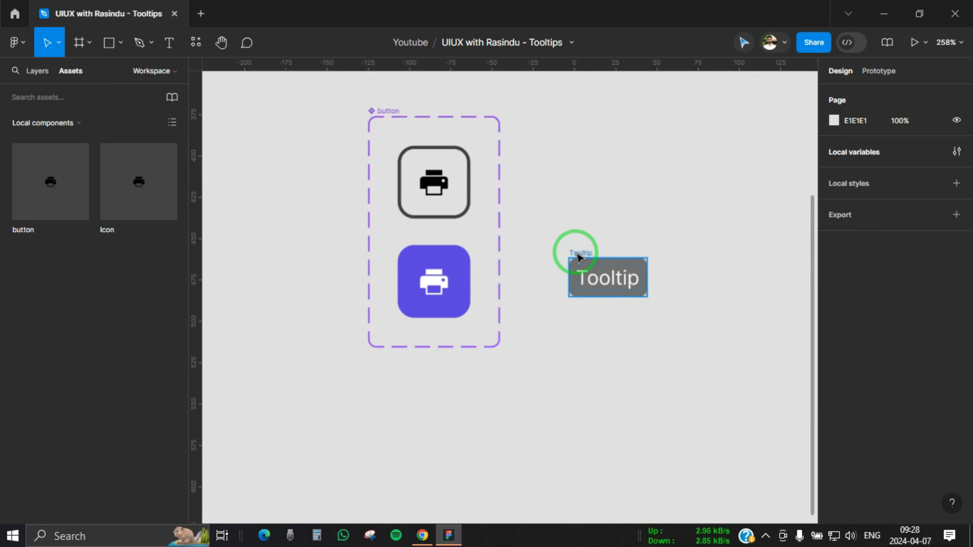
{"action": "scroll", "coordinate": [690, 272], "scroll_direction": "up", "scroll_amount": 3}
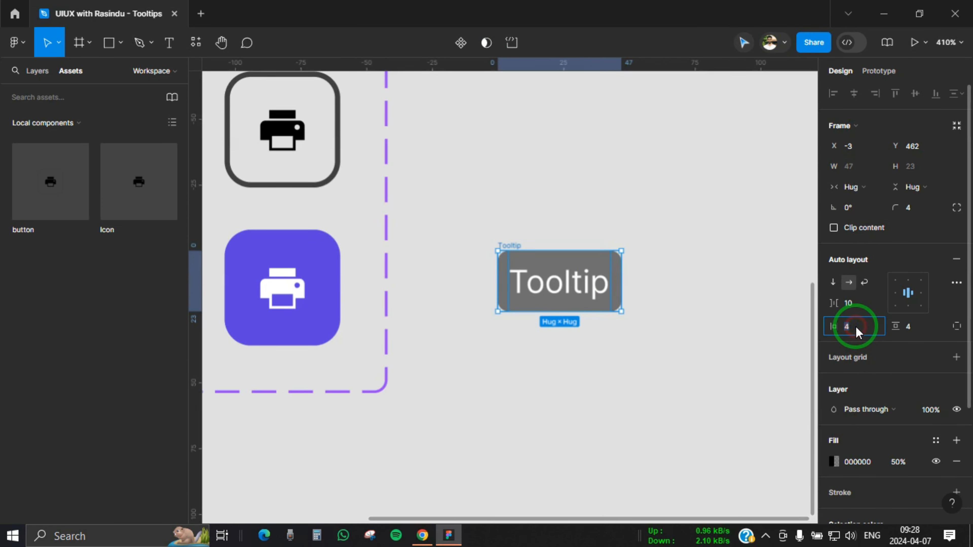
{"action": "key", "text": "Return"}
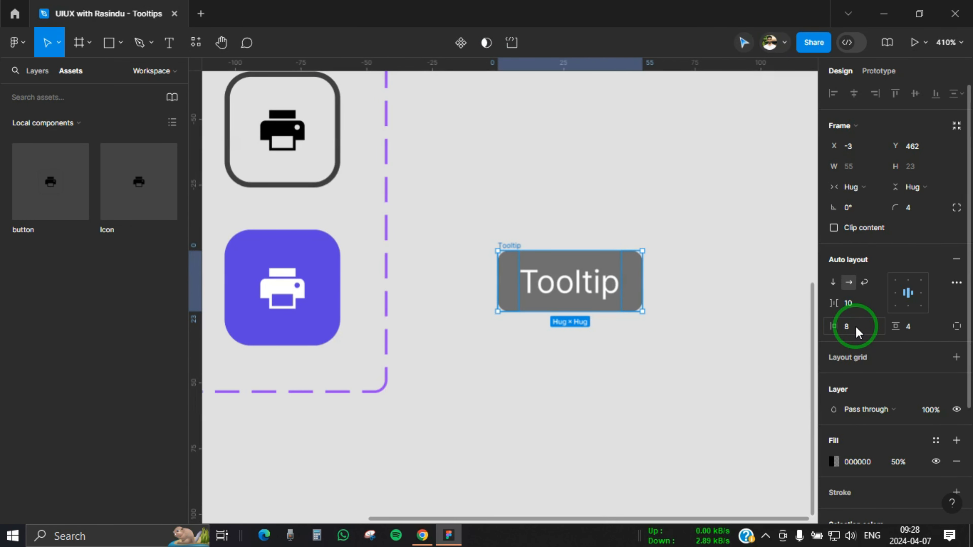
{"action": "left_click", "coordinate": [651, 369]}
{"action": "scroll", "coordinate": [609, 317], "scroll_direction": "down", "scroll_amount": 3}
- Raise the Tooltip frame's black fill opacity to 75%
{"action": "left_click", "coordinate": [550, 276]}
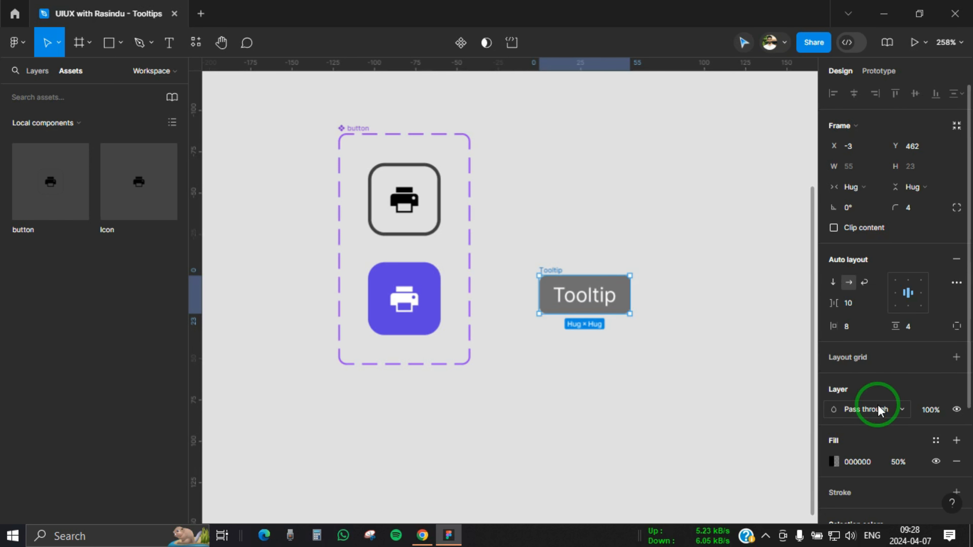
{"action": "scroll", "coordinate": [877, 404], "scroll_direction": "down", "scroll_amount": 2}
{"action": "left_click", "coordinate": [909, 393]}
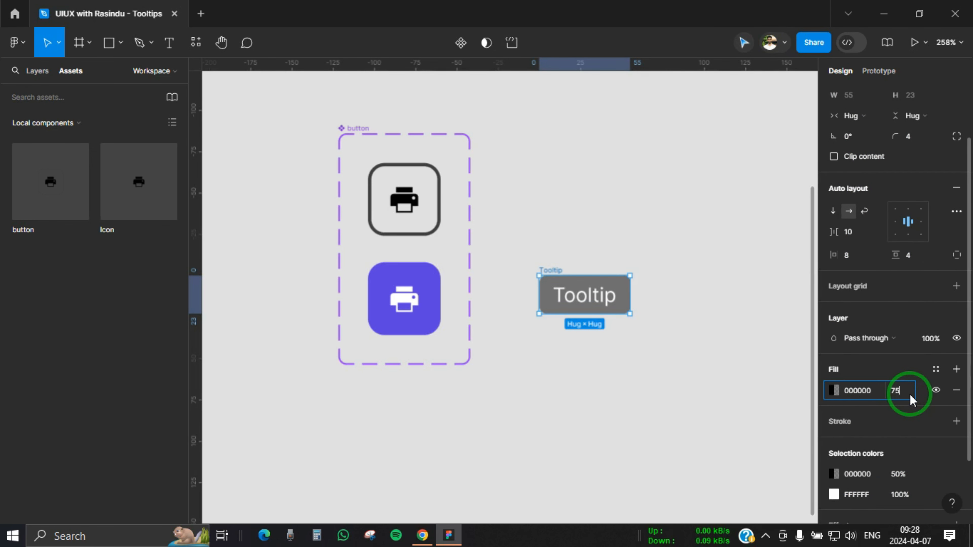
{"action": "type", "text": "75"}
{"action": "key", "text": "Return"}
{"action": "left_click", "coordinate": [635, 360]}
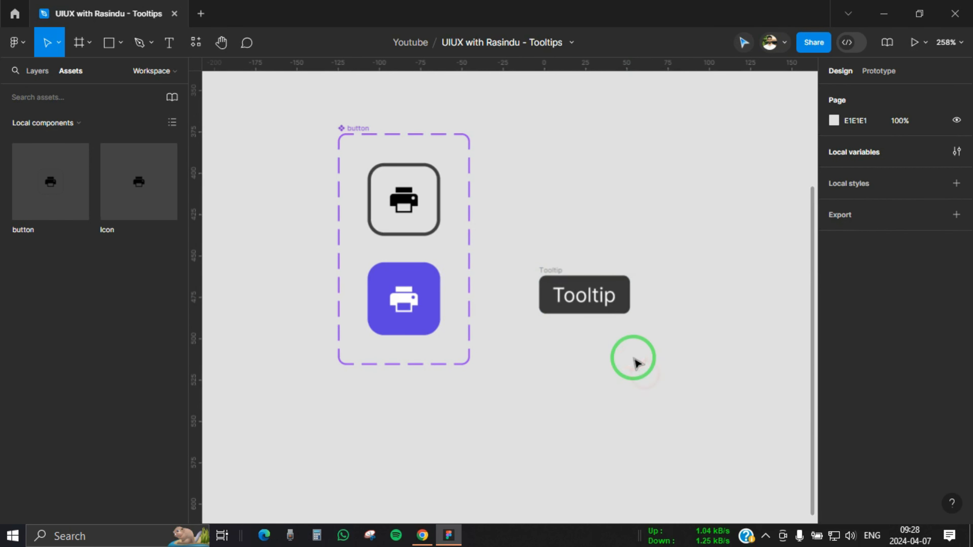
- Add a triangle with the Polygon tool beside the Tooltip frame and shrink it to 20 × 20
{"action": "scroll", "coordinate": [538, 303], "scroll_direction": "up", "scroll_amount": 5}
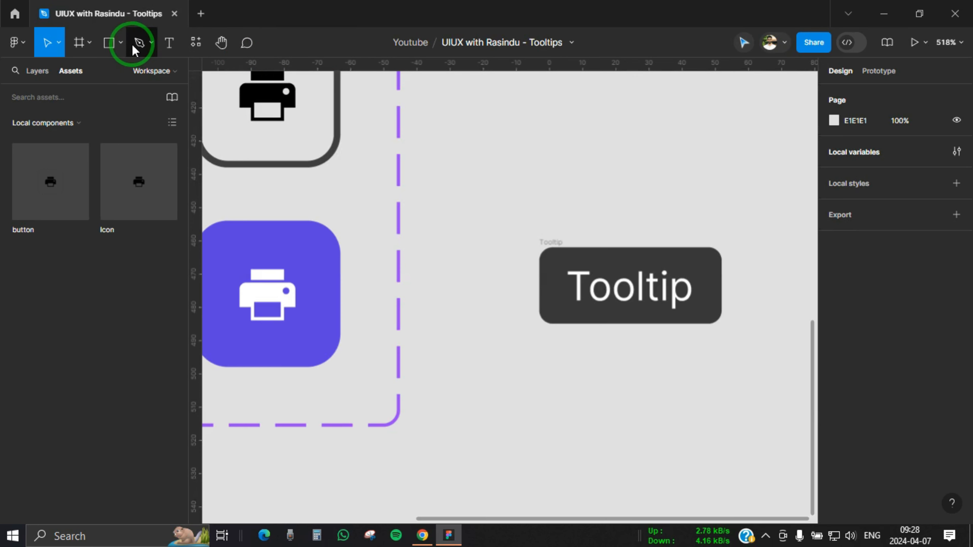
{"action": "left_click", "coordinate": [117, 46]}
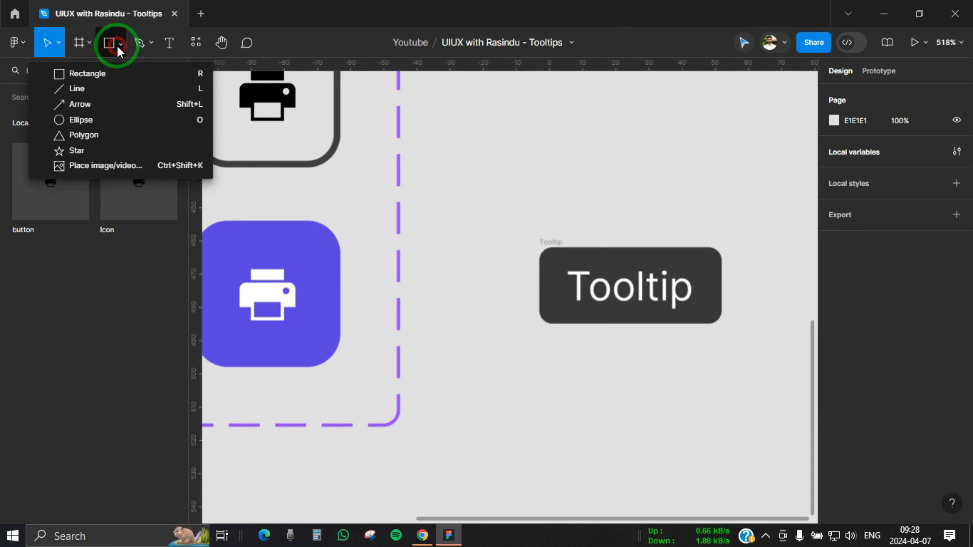
{"action": "left_click", "coordinate": [98, 134]}
{"action": "left_click", "coordinate": [502, 283]}
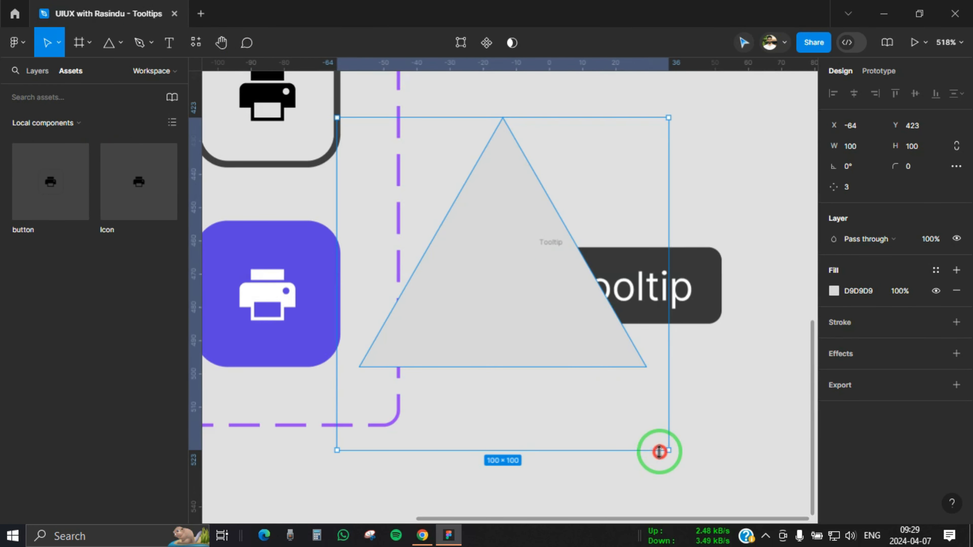
{"action": "left_click_drag", "start_coordinate": [659, 451], "coordinate": [510, 350]}
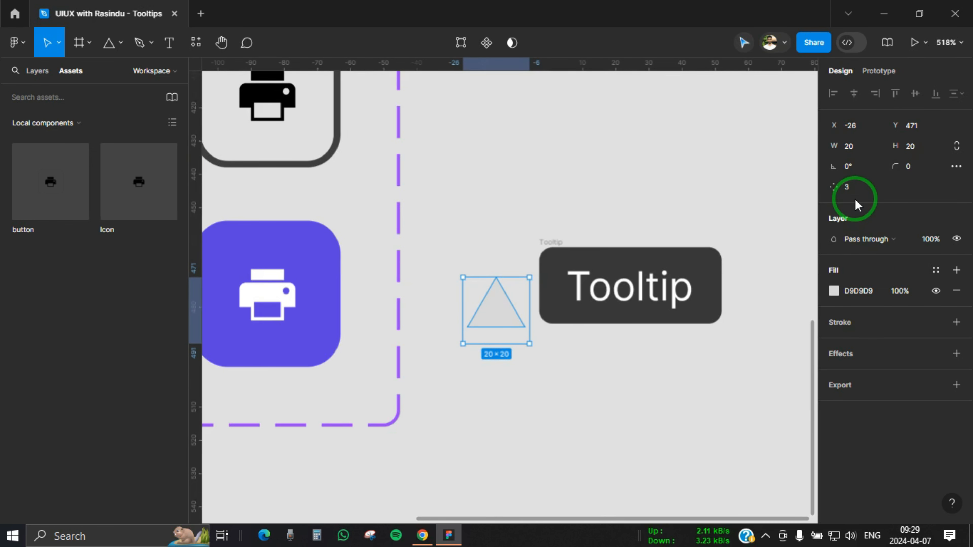
- Rotate the triangle to exactly 90° so it points away from the Tooltip frame
{"action": "left_click", "coordinate": [684, 168]}
{"action": "left_click", "coordinate": [491, 298]}
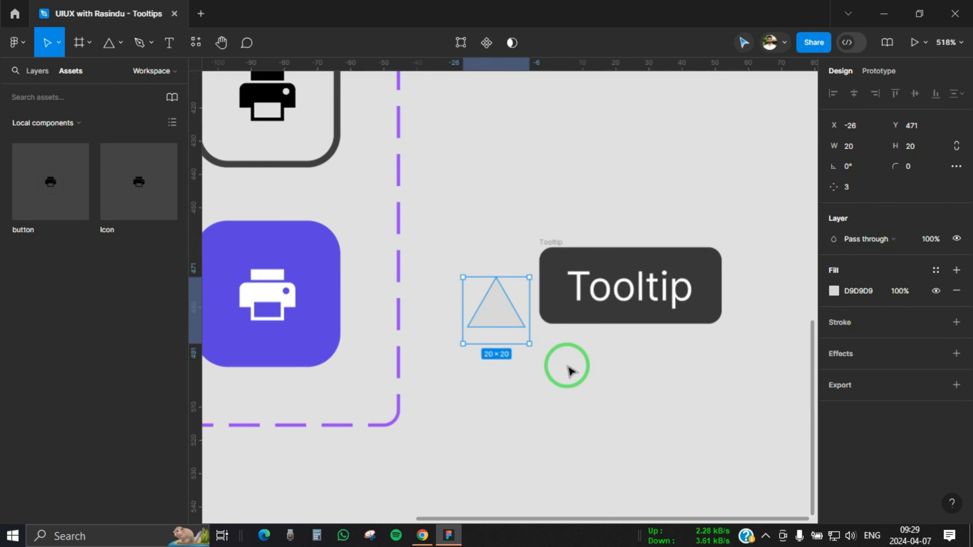
{"action": "left_click_drag", "start_coordinate": [532, 350], "coordinate": [561, 273]}
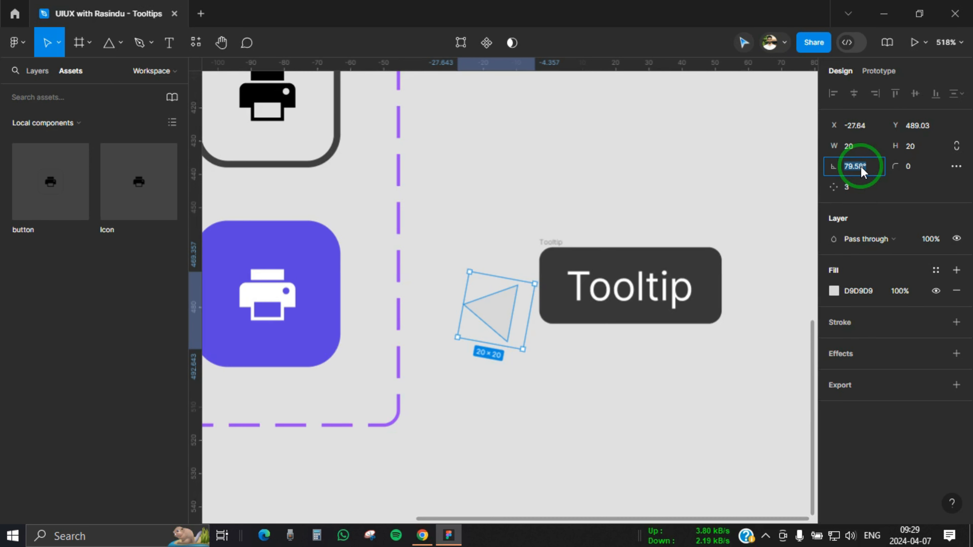
{"action": "type", "text": "90"}
{"action": "key", "text": "Return"}
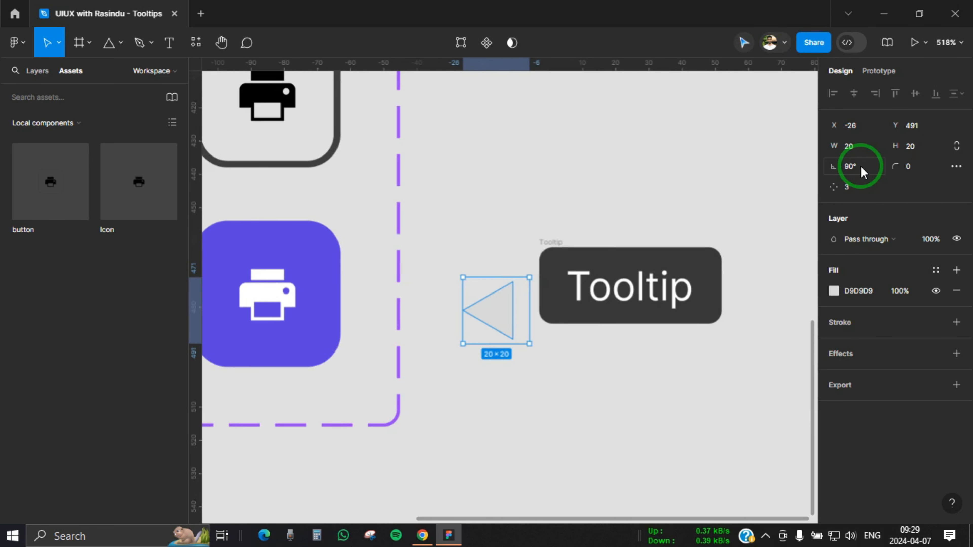
- Reduce the triangle to 8 × 8 with its proportions constrained
{"action": "scroll", "coordinate": [517, 307], "scroll_direction": "up", "scroll_amount": 3}
{"action": "left_click_drag", "start_coordinate": [536, 363], "coordinate": [492, 282]}
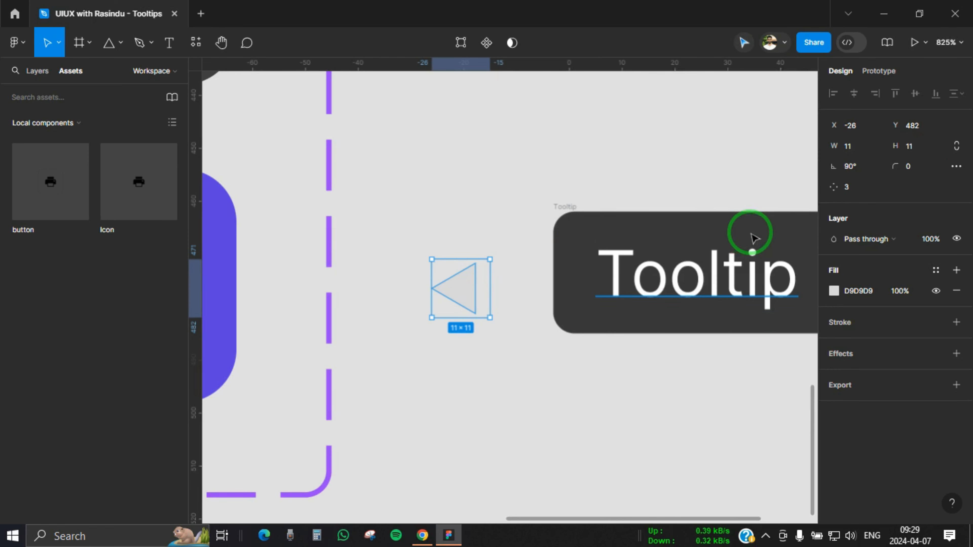
{"action": "left_click", "coordinate": [957, 146]}
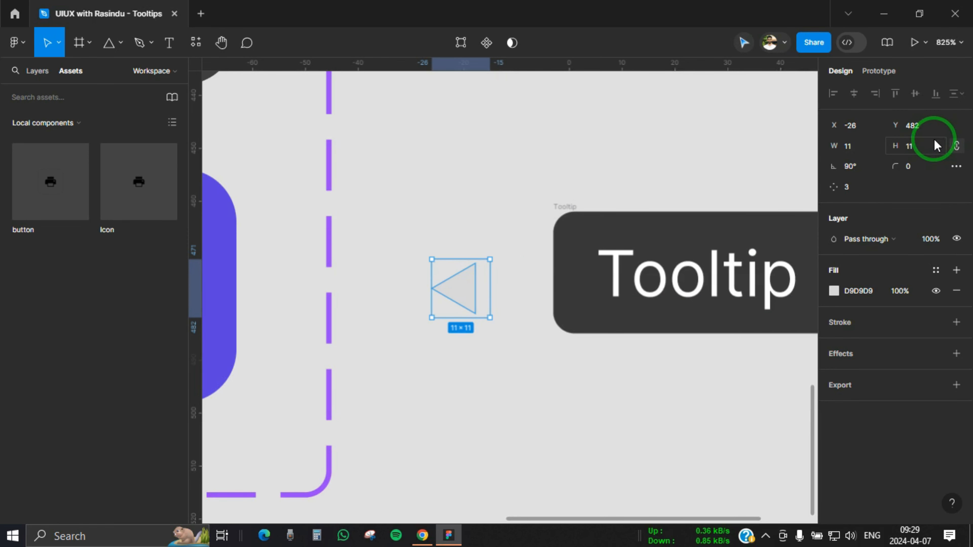
{"action": "type", "text": "8"}
{"action": "key", "text": "Return"}
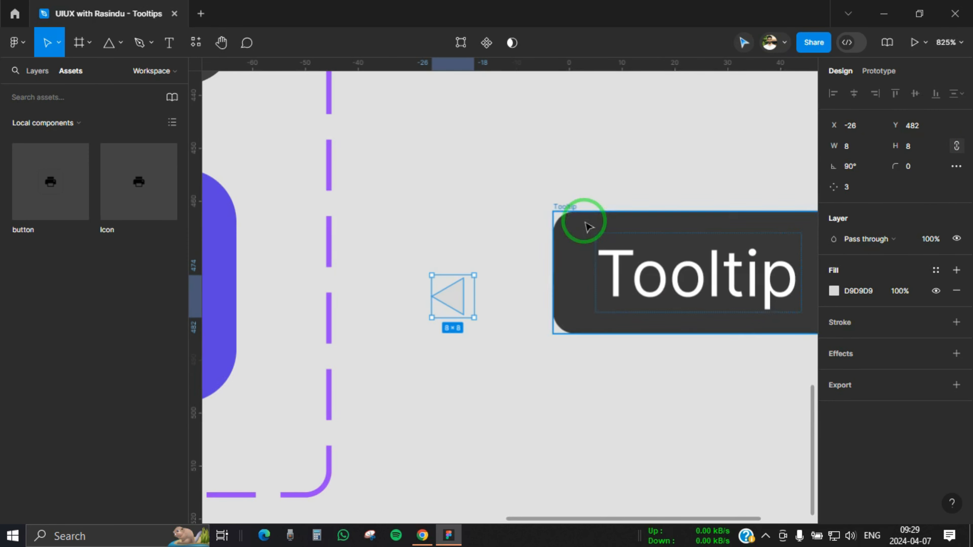
- Fill the triangle with the Tooltip frame's dark gray 383838 by sampling its color
{"action": "scroll", "coordinate": [580, 220], "scroll_direction": "up", "scroll_amount": 3}
{"action": "key", "text": "i"}
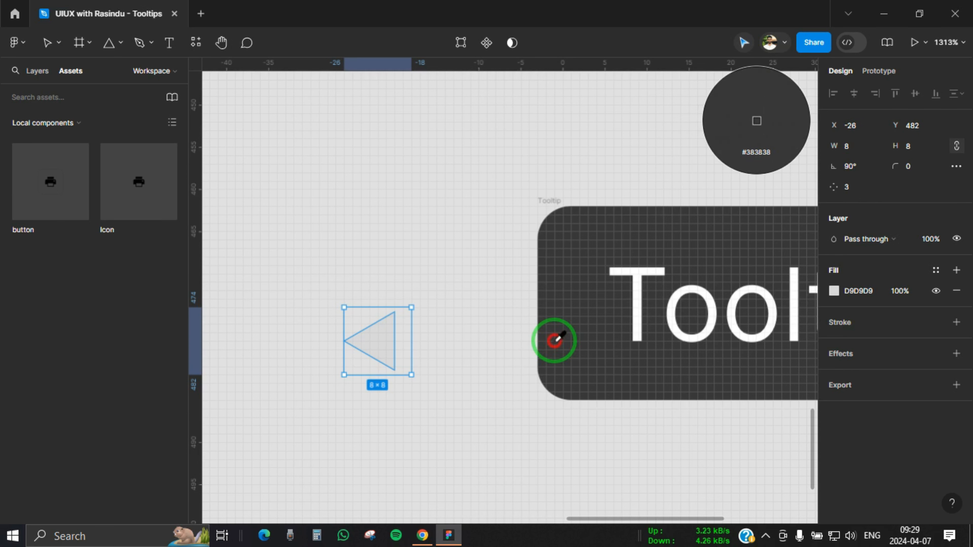
{"action": "left_click", "coordinate": [553, 340]}
{"action": "scroll", "coordinate": [326, 262], "scroll_direction": "down", "scroll_amount": 3}
{"action": "left_click", "coordinate": [376, 401]}
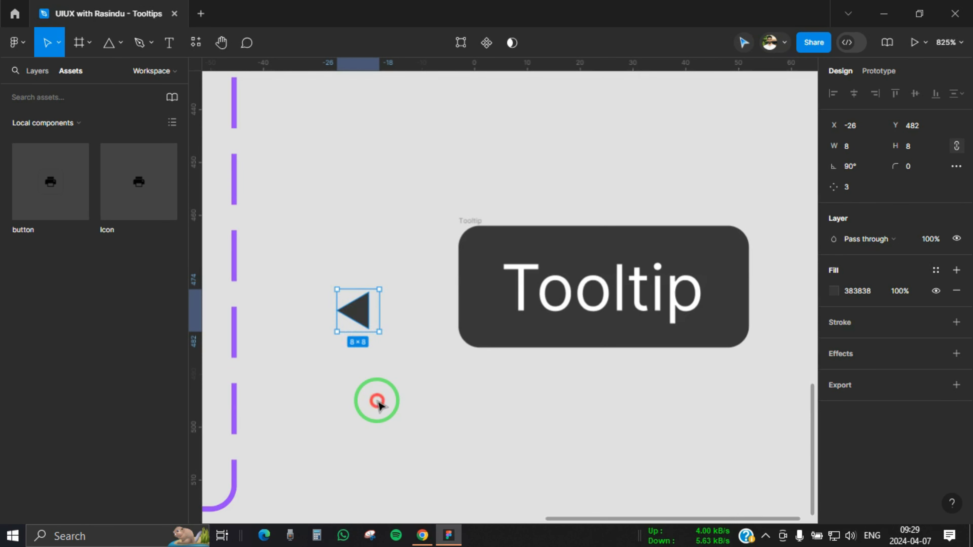
- Move the triangle into the Tooltip frame and give it absolute position
{"action": "left_click_drag", "start_coordinate": [360, 324], "coordinate": [462, 297]}
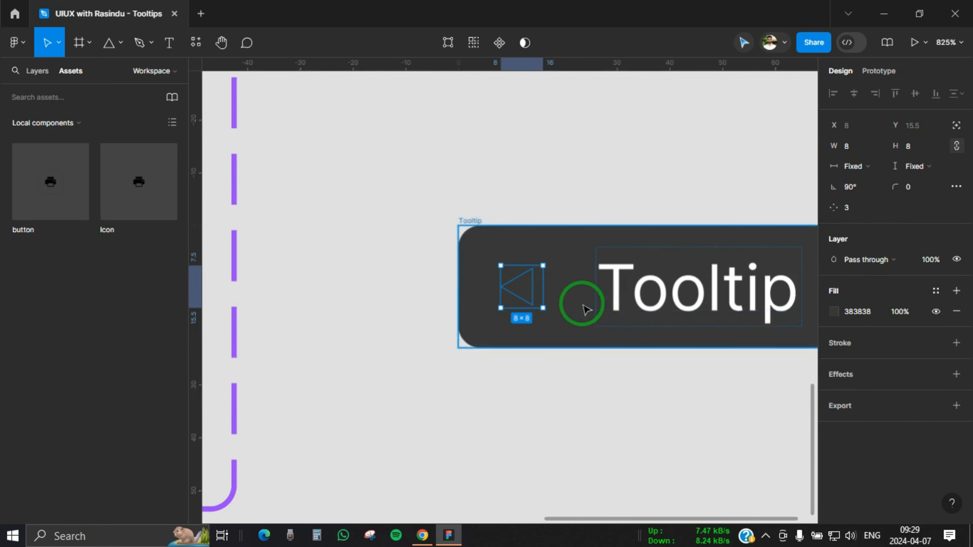
{"action": "scroll", "coordinate": [471, 273], "scroll_direction": "down", "scroll_amount": 3}
{"action": "scroll", "coordinate": [492, 275], "scroll_direction": "up", "scroll_amount": 4}
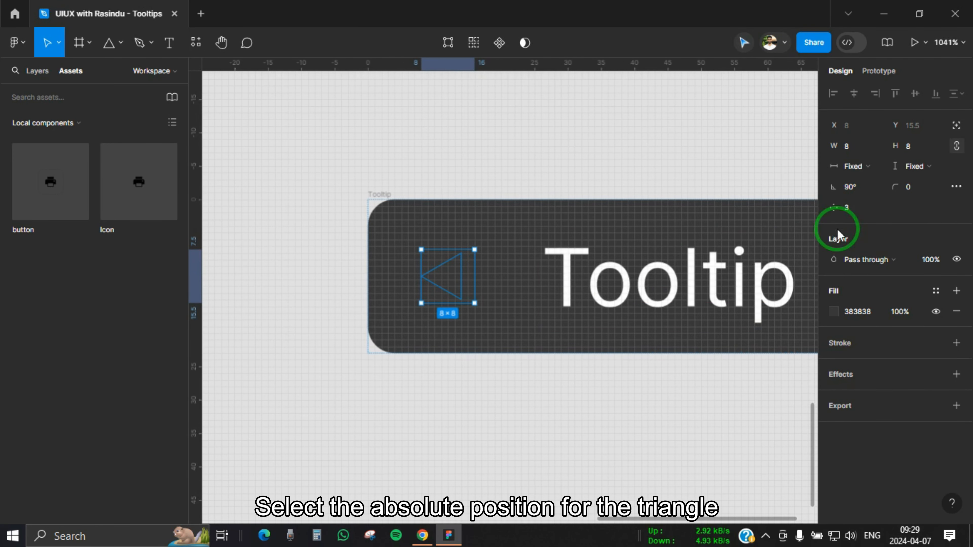
{"action": "left_click", "coordinate": [957, 145]}
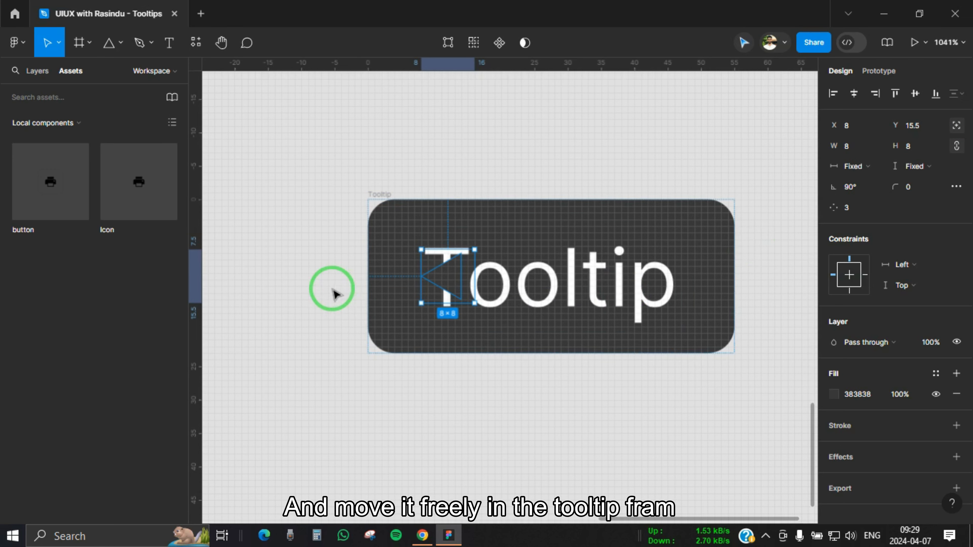
- Shift the triangle to X -5 so its tip sticks out of the Tooltip frame's left edge as a pointer
{"action": "scroll", "coordinate": [332, 292], "scroll_direction": "up", "scroll_amount": 3}
{"action": "left_click_drag", "start_coordinate": [339, 292], "coordinate": [339, 292]}
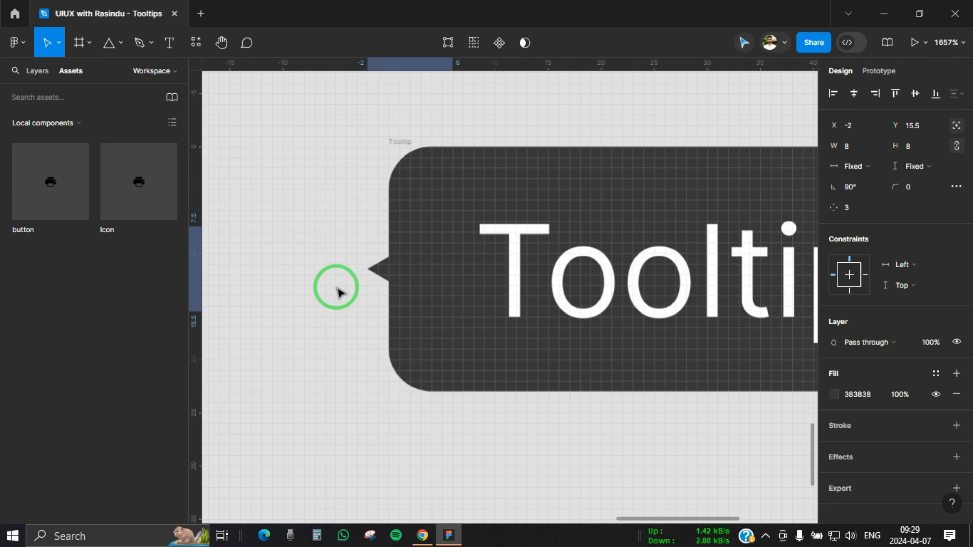
{"action": "scroll", "coordinate": [462, 195], "scroll_direction": "down", "scroll_amount": 4}
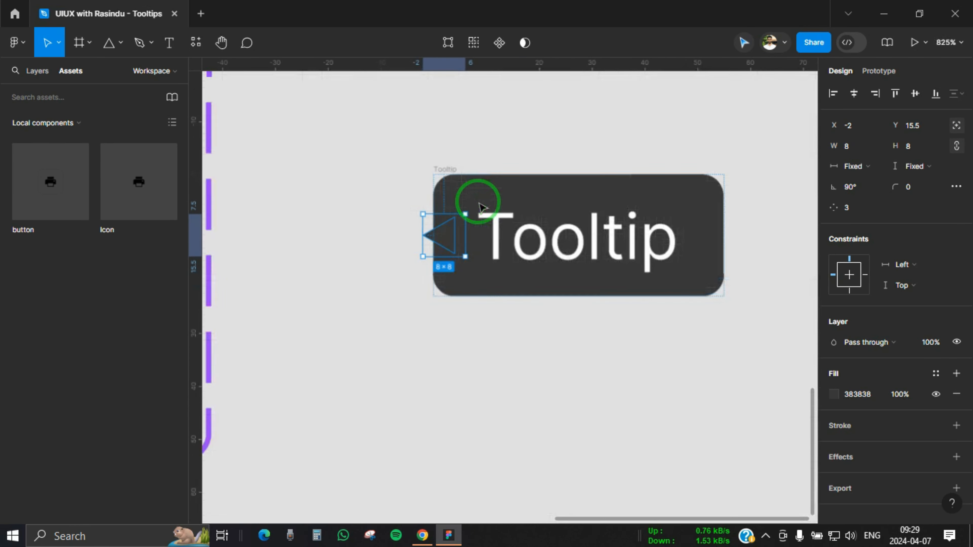
{"action": "scroll", "coordinate": [419, 204], "scroll_direction": "up", "scroll_amount": 3}
{"action": "key", "text": "Left"}
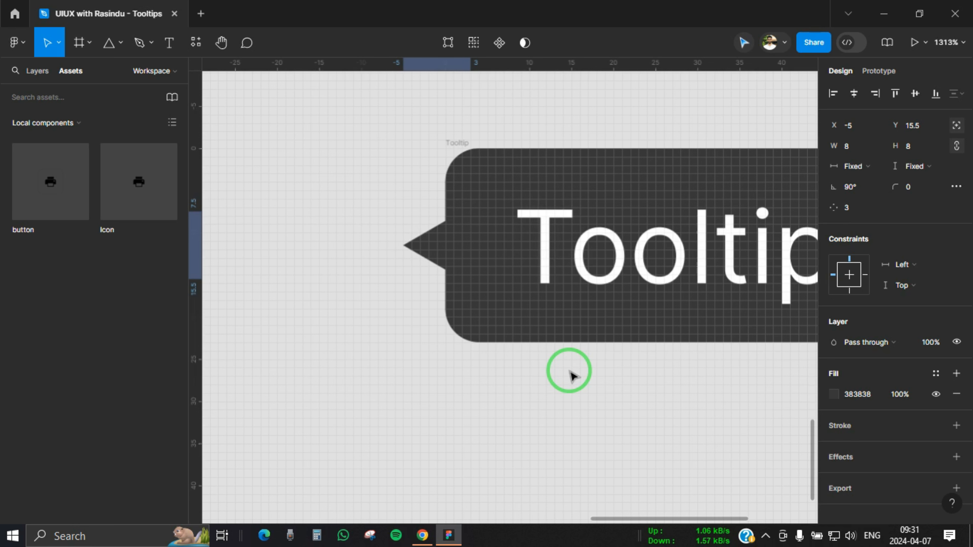
{"action": "scroll", "coordinate": [428, 230], "scroll_direction": "down", "scroll_amount": 5}
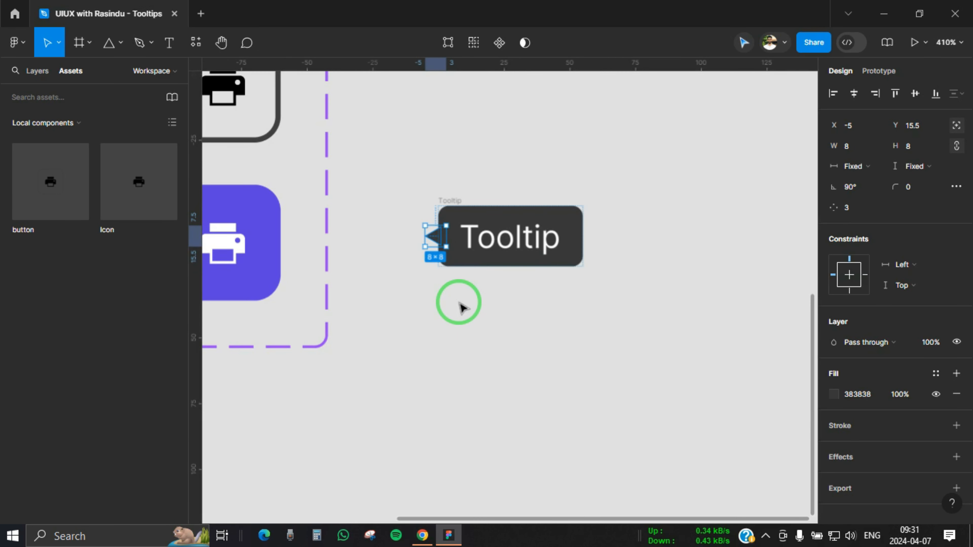
{"action": "scroll", "coordinate": [479, 299], "scroll_direction": "up", "scroll_amount": 1}
{"action": "left_click", "coordinate": [505, 323]}
{"action": "scroll", "coordinate": [541, 309], "scroll_direction": "left", "scroll_amount": 3}
{"action": "scroll", "coordinate": [584, 200], "scroll_direction": "down", "scroll_amount": 1}
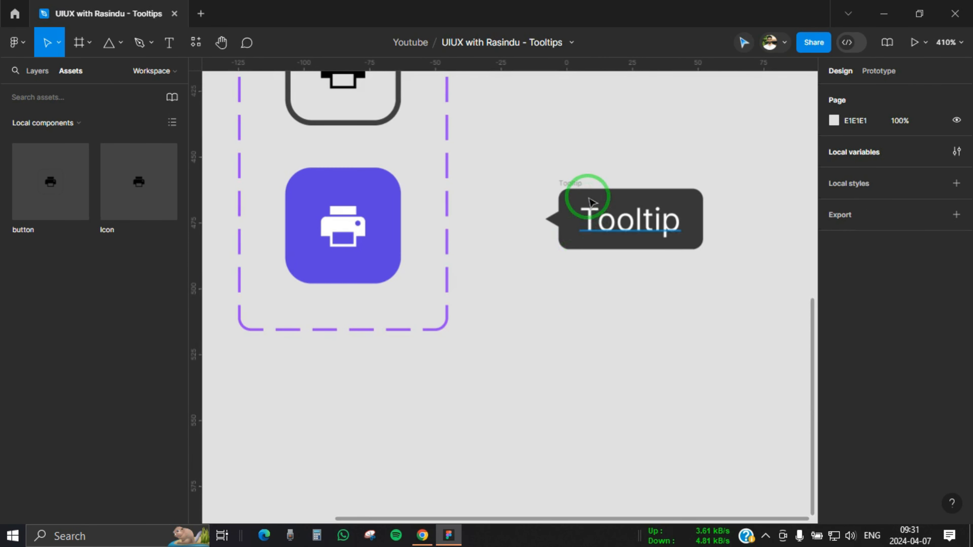
- Move the whole Tooltip frame slightly, to X -7 and Y 466
{"action": "left_click", "coordinate": [567, 187]}
{"action": "left_click_drag", "start_coordinate": [568, 187], "coordinate": [564, 194]}
{"action": "scroll", "coordinate": [595, 203], "scroll_direction": "down", "scroll_amount": 2}
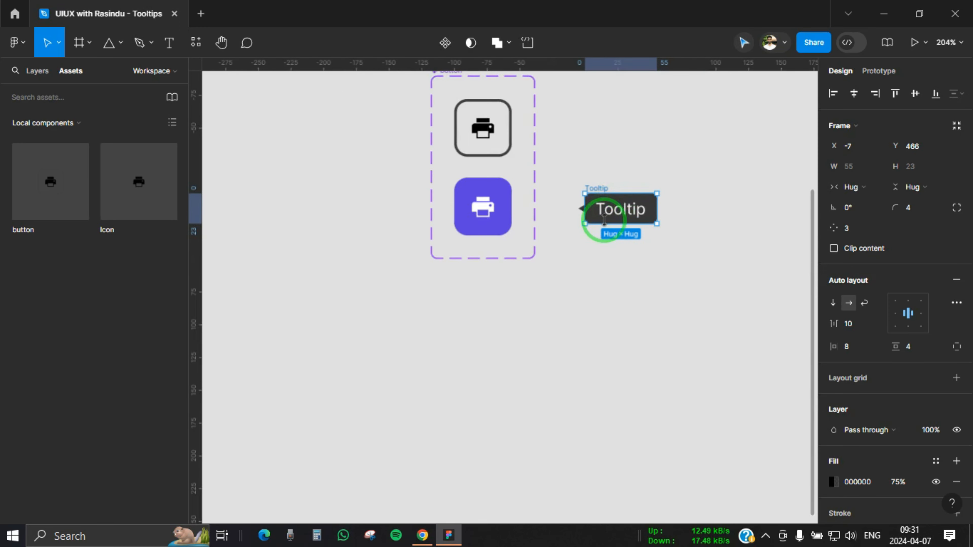
- Align the triangle to the vertical center of the Tooltip frame
{"action": "scroll", "coordinate": [578, 268], "scroll_direction": "up", "scroll_amount": 3}
{"action": "left_click", "coordinate": [540, 184]}
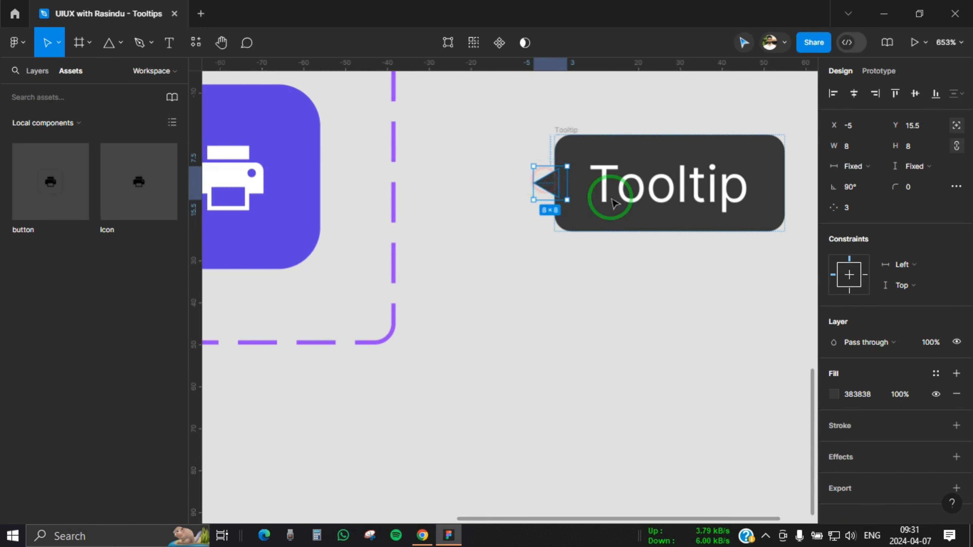
{"action": "left_click", "coordinate": [915, 94]}
{"action": "scroll", "coordinate": [651, 223], "scroll_direction": "down", "scroll_amount": 3}
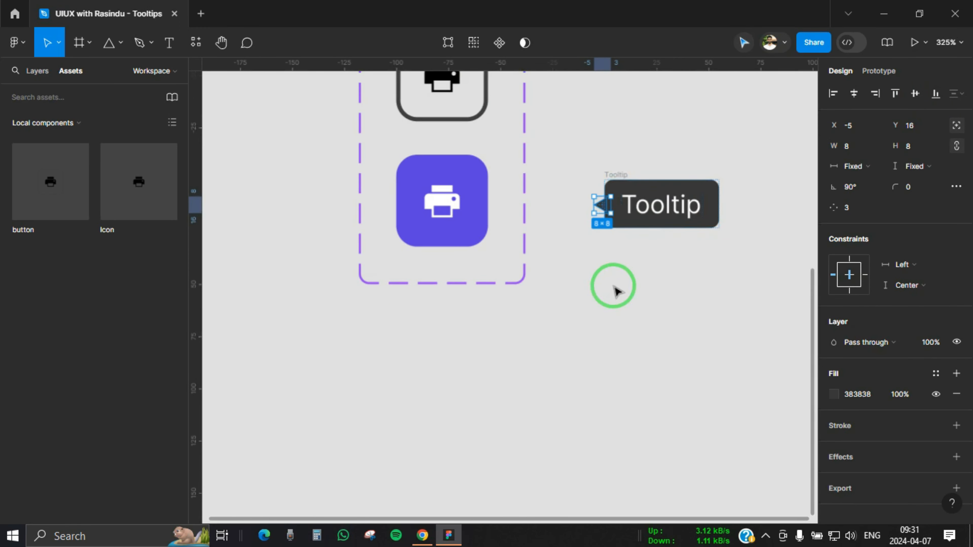
{"action": "left_click", "coordinate": [615, 289]}
- Set the font size of the Tooltip label text to 10
{"action": "scroll", "coordinate": [619, 282], "scroll_direction": "down", "scroll_amount": 3}
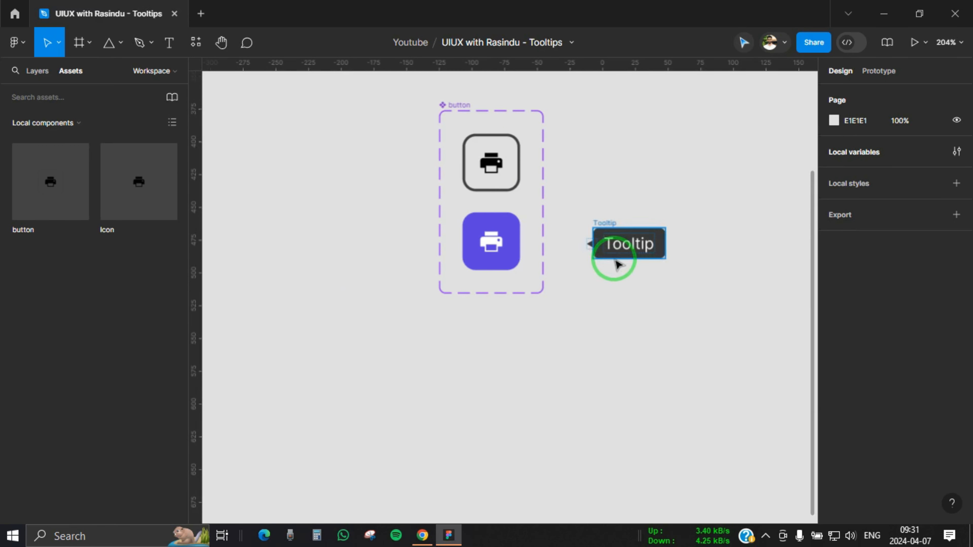
{"action": "left_click", "coordinate": [627, 247]}
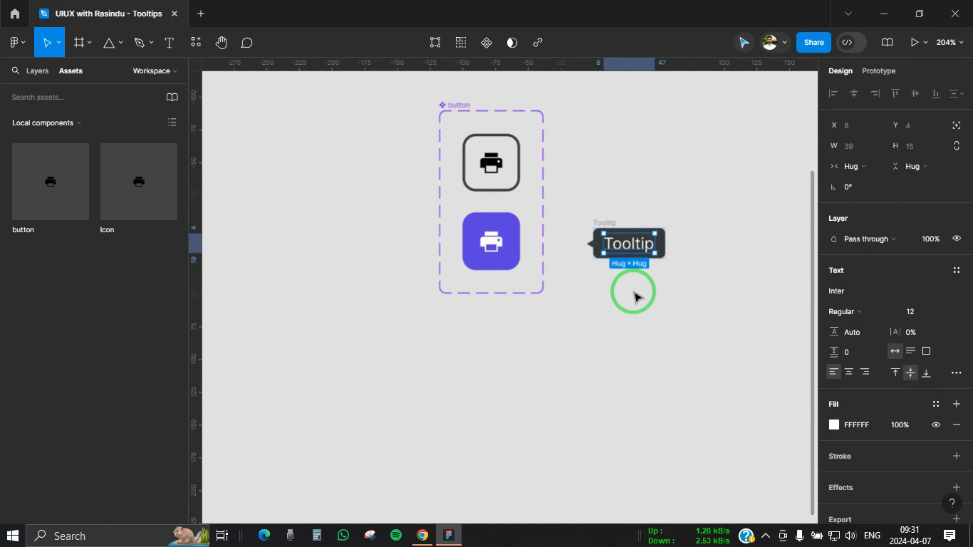
{"action": "scroll", "coordinate": [634, 292], "scroll_direction": "up", "scroll_amount": 3}
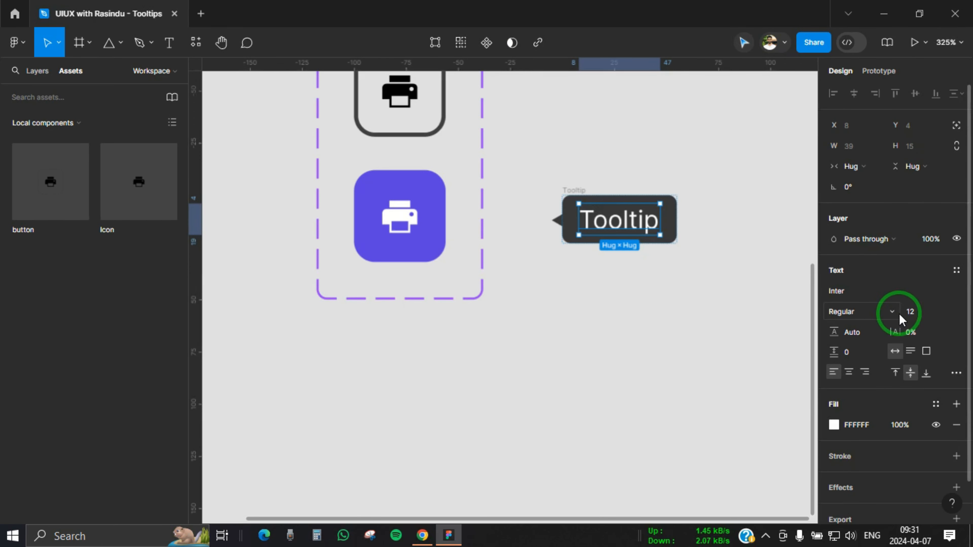
{"action": "left_click", "coordinate": [910, 315]}
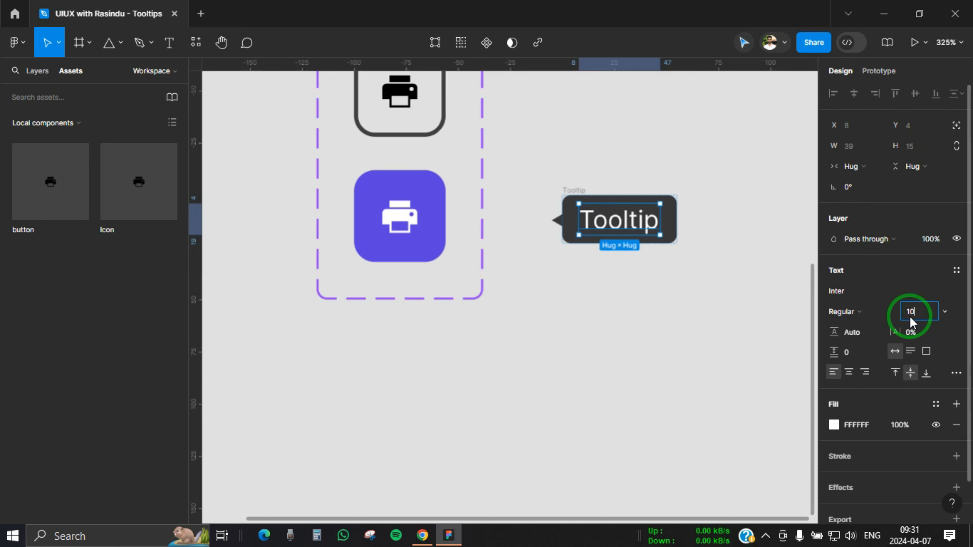
{"action": "type", "text": "10"}
{"action": "key", "text": "Return"}
{"action": "left_click", "coordinate": [679, 319]}
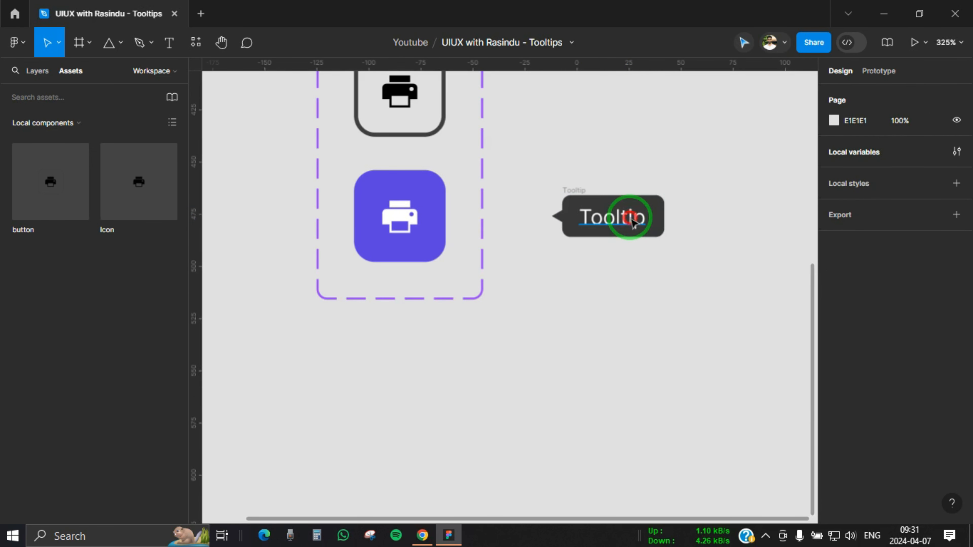
{"action": "left_click", "coordinate": [633, 222]}
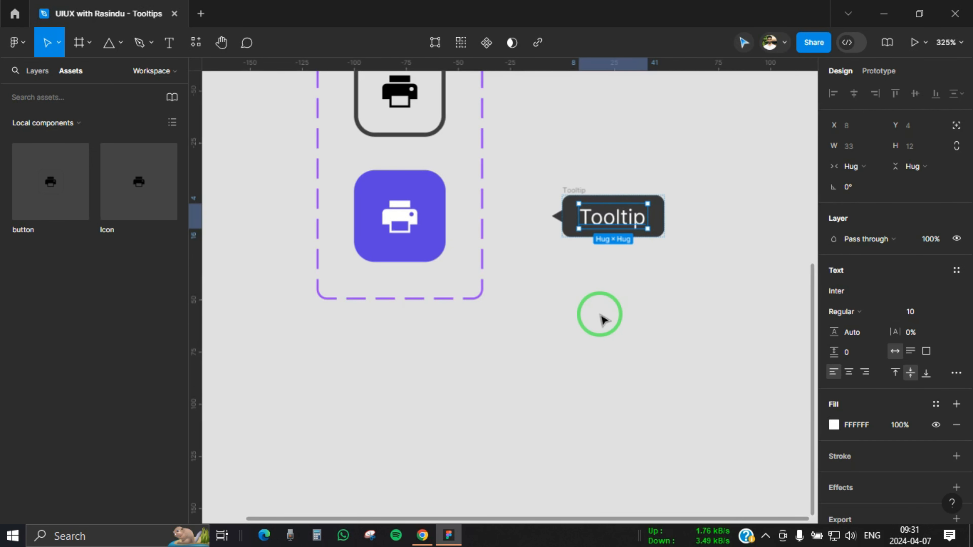
{"action": "left_click", "coordinate": [597, 304]}
{"action": "scroll", "coordinate": [609, 295], "scroll_direction": "up", "scroll_amount": 1}
{"action": "left_click", "coordinate": [577, 219]}
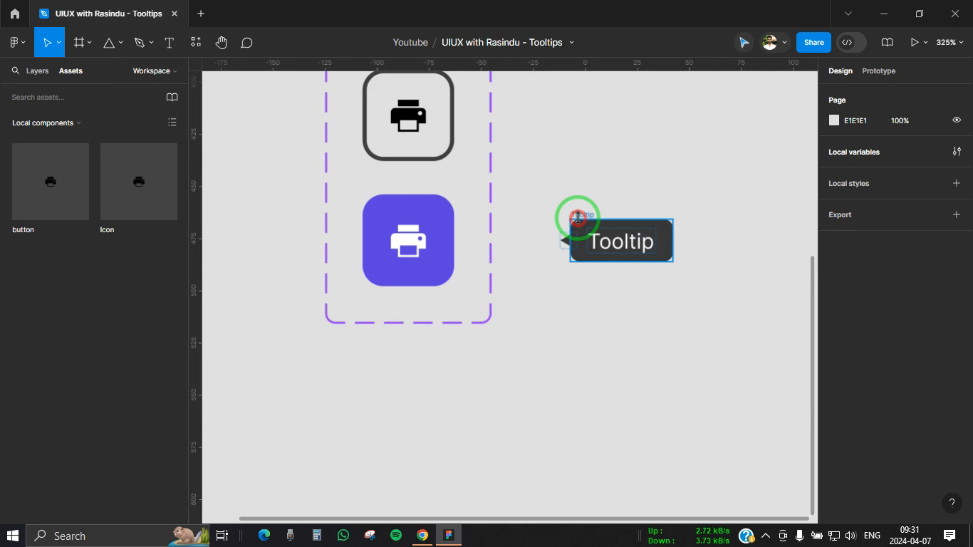
{"action": "left_click", "coordinate": [517, 314]}
{"action": "left_click_drag", "start_coordinate": [517, 315], "coordinate": [573, 338]}
{"action": "scroll", "coordinate": [576, 322], "scroll_direction": "down", "scroll_amount": 2}
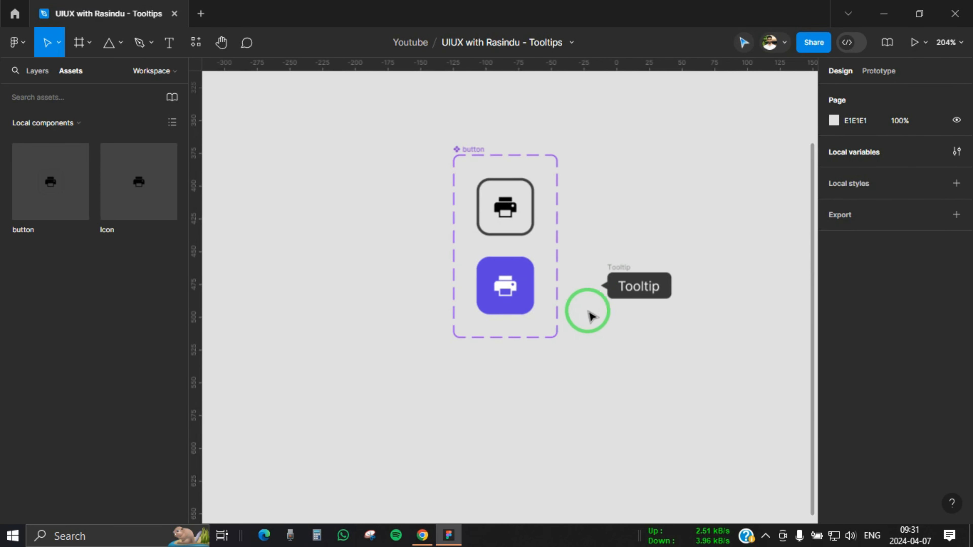
- Move the Tooltip frame into the purple Hover button variant and widen the button component set to about 151
{"action": "left_click_drag", "start_coordinate": [619, 266], "coordinate": [513, 312]}
{"action": "scroll", "coordinate": [554, 226], "scroll_direction": "up", "scroll_amount": 2}
{"action": "left_click", "coordinate": [453, 112]}
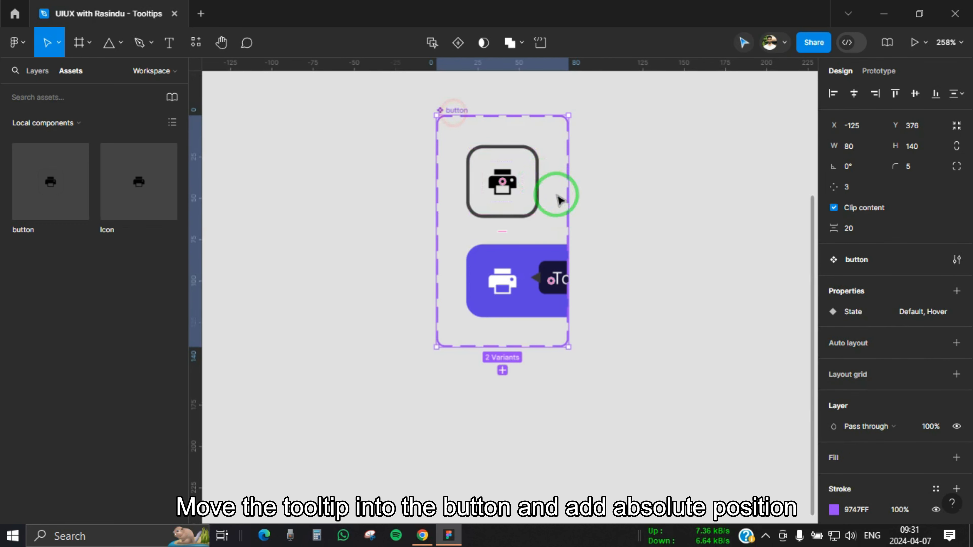
{"action": "left_click_drag", "start_coordinate": [568, 207], "coordinate": [688, 226]}
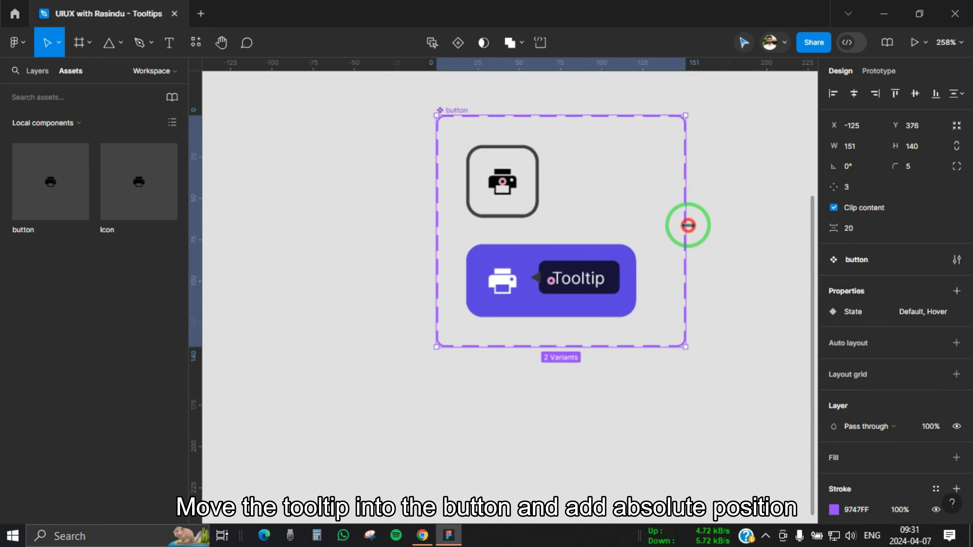
- Align the Hover variant's auto layout content to left center and give its Tooltip frame absolute position
{"action": "left_click", "coordinate": [574, 293]}
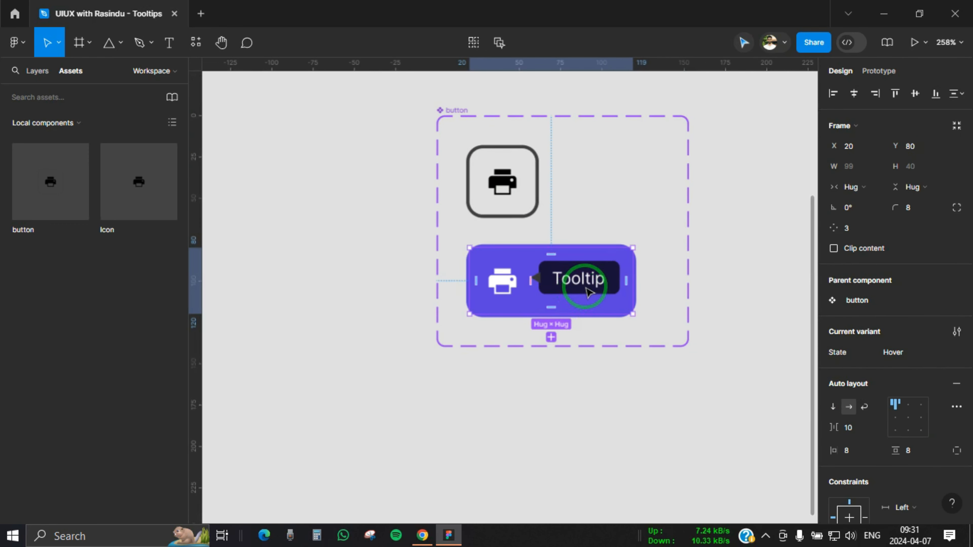
{"action": "left_click", "coordinate": [900, 414]}
{"action": "left_click", "coordinate": [575, 278]}
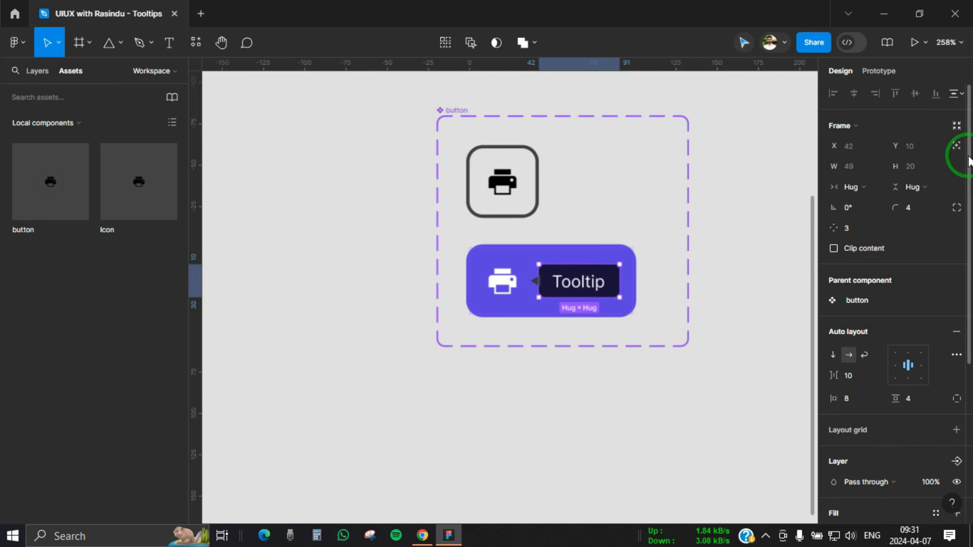
{"action": "left_click", "coordinate": [958, 145]}
{"action": "scroll", "coordinate": [536, 290], "scroll_direction": "up", "scroll_amount": 3}
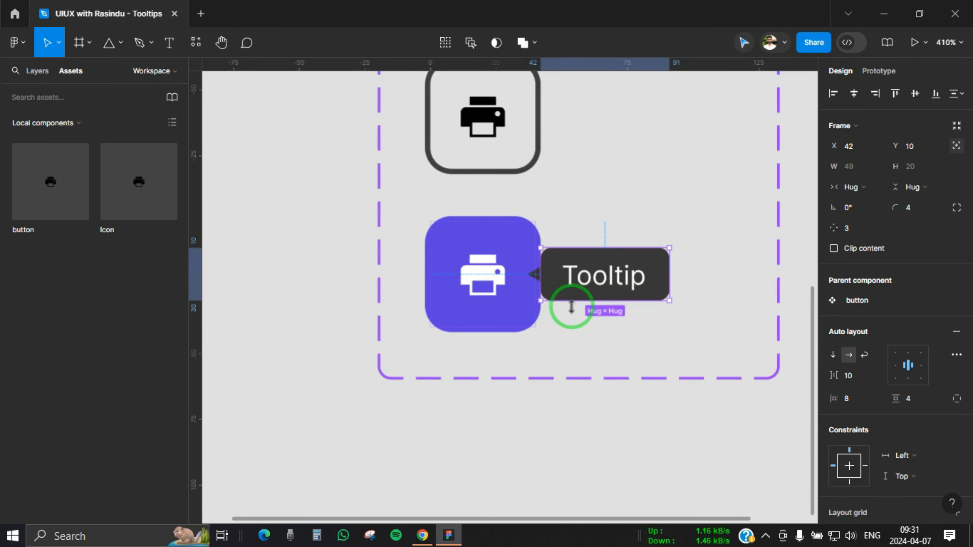
{"action": "scroll", "coordinate": [552, 327], "scroll_direction": "up", "scroll_amount": 3}
{"action": "left_click", "coordinate": [554, 341]}
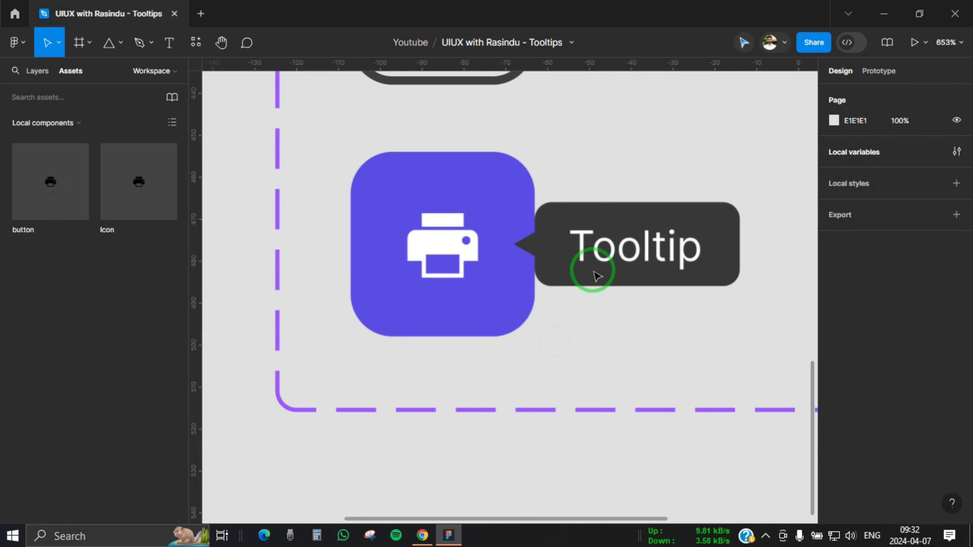
- Shift the Tooltip frame to X 48 so its pointer sits just outside the Hover button's right edge
{"action": "left_click", "coordinate": [594, 271]}
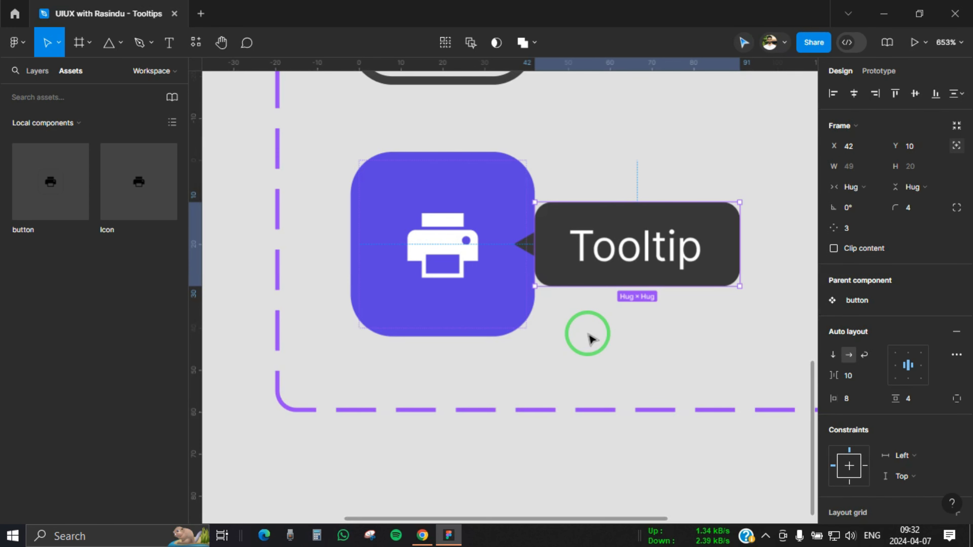
{"action": "scroll", "coordinate": [591, 339], "scroll_direction": "down", "scroll_amount": 2}
{"action": "left_click_drag", "start_coordinate": [586, 334], "coordinate": [537, 366]}
{"action": "scroll", "coordinate": [537, 343], "scroll_direction": "down", "scroll_amount": 1}
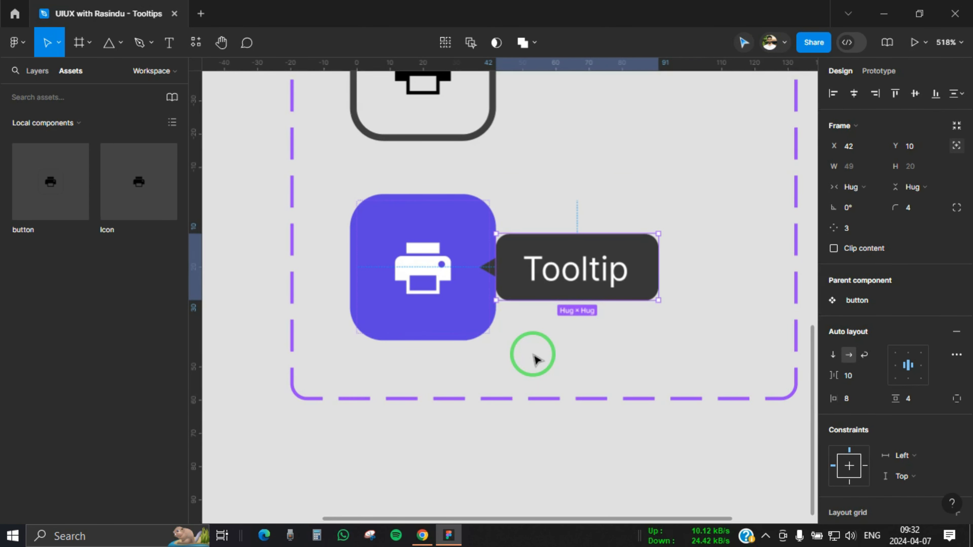
{"action": "key", "text": "Right"}
{"action": "key", "text": "Right"}
{"action": "key", "text": "Right"}
{"action": "key", "text": "Right"}
{"action": "key", "text": "Right"}
{"action": "key", "text": "Right"}
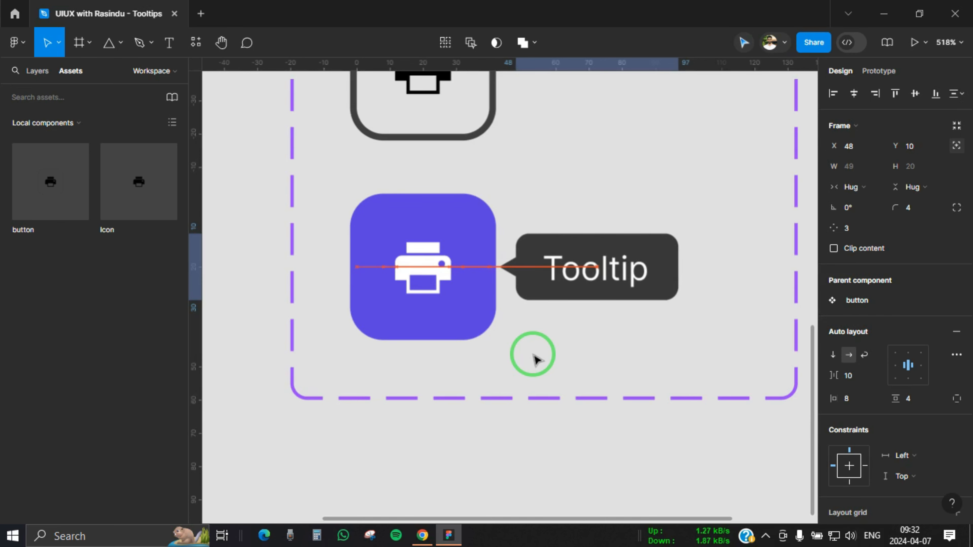
{"action": "key", "text": "Right"}
{"action": "key", "text": "Left"}
{"action": "scroll", "coordinate": [523, 338], "scroll_direction": "up", "scroll_amount": 5}
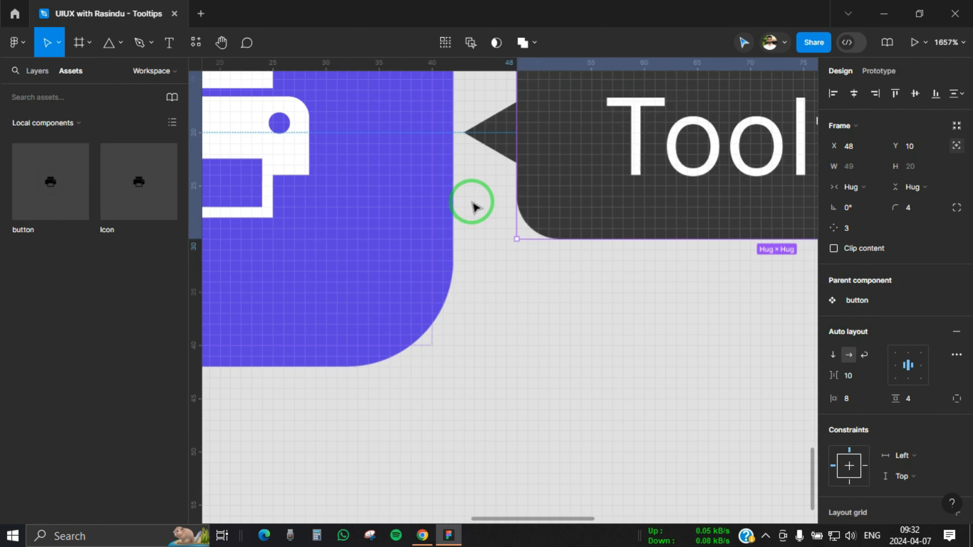
{"action": "scroll", "coordinate": [471, 202], "scroll_direction": "down", "scroll_amount": 9}
{"action": "left_click_drag", "start_coordinate": [472, 203], "coordinate": [473, 291]}
{"action": "left_click", "coordinate": [498, 362]}
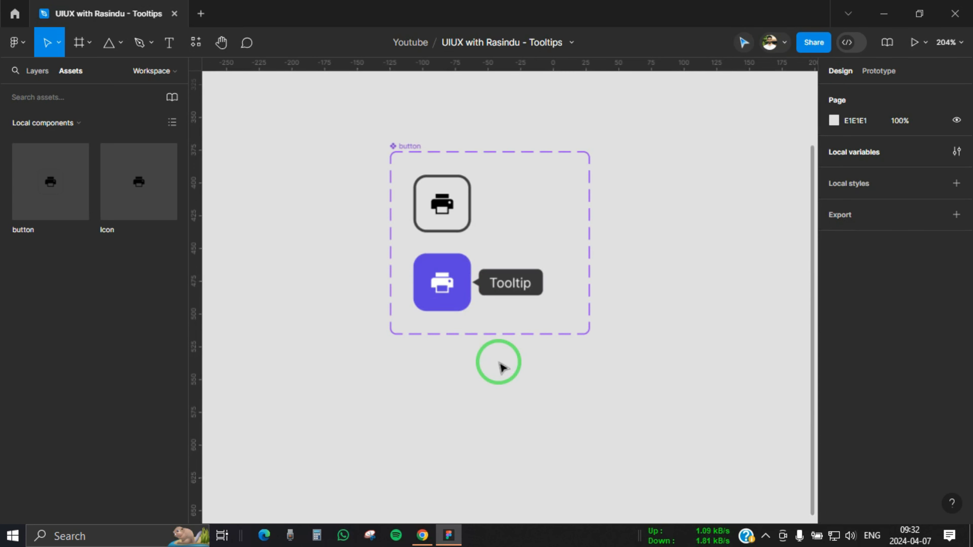
- Apply the neutral color style to the black printer icon in the Default button variant
{"action": "left_click", "coordinate": [454, 217]}
{"action": "scroll", "coordinate": [934, 374], "scroll_direction": "down", "scroll_amount": 8}
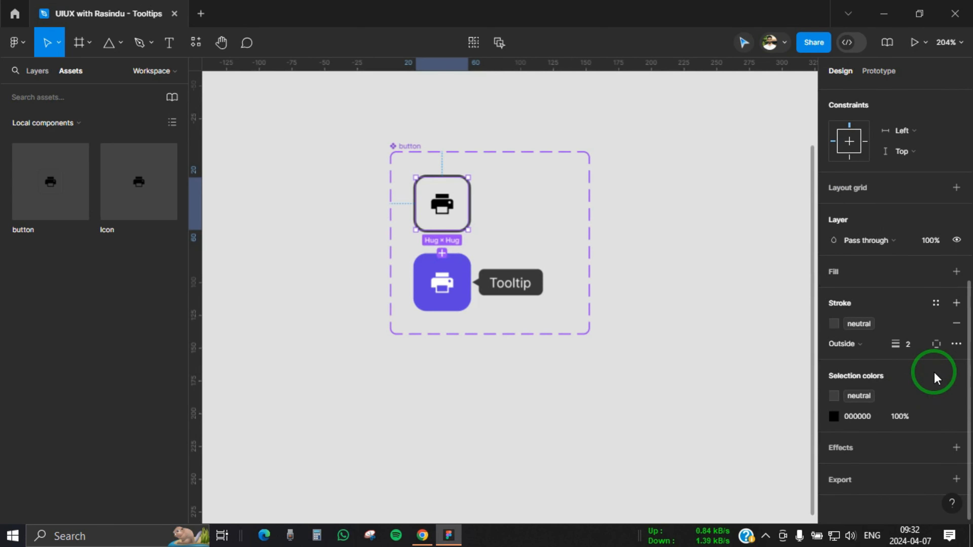
{"action": "left_click", "coordinate": [934, 414]}
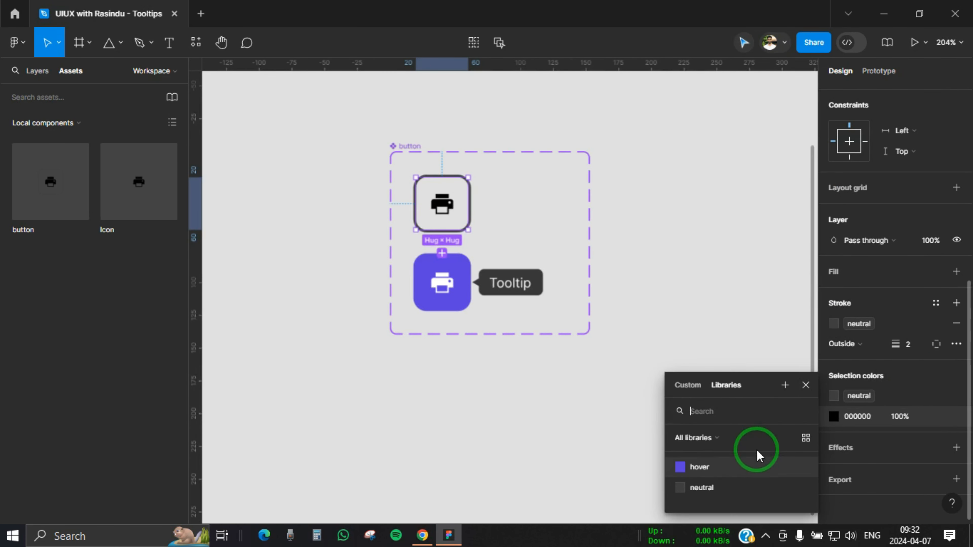
{"action": "left_click", "coordinate": [718, 485]}
{"action": "left_click", "coordinate": [696, 354]}
- Place an instance of the button component on the canvas beside the component set, at about X 158 and Y 415
{"action": "scroll", "coordinate": [445, 326], "scroll_direction": "right", "scroll_amount": 3}
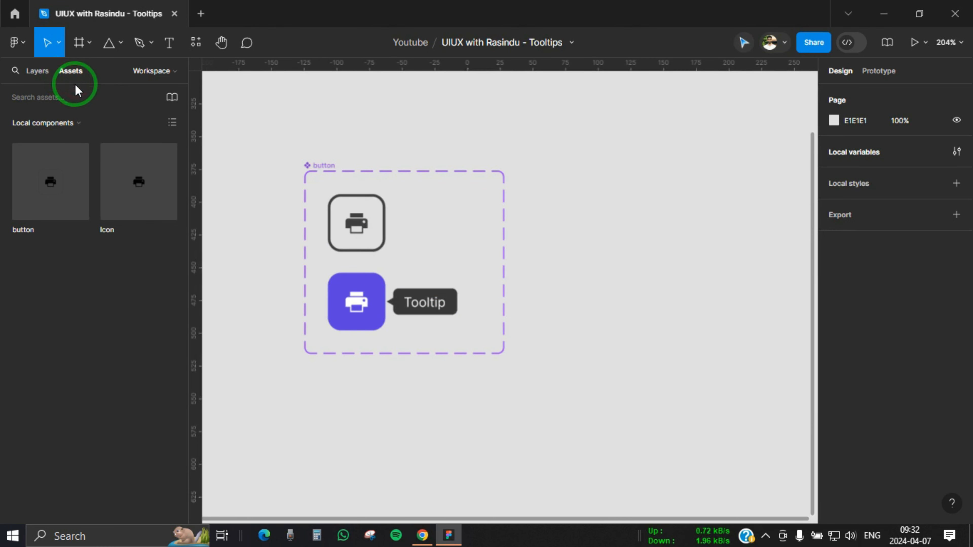
{"action": "left_click", "coordinate": [42, 75]}
{"action": "left_click", "coordinate": [73, 65]}
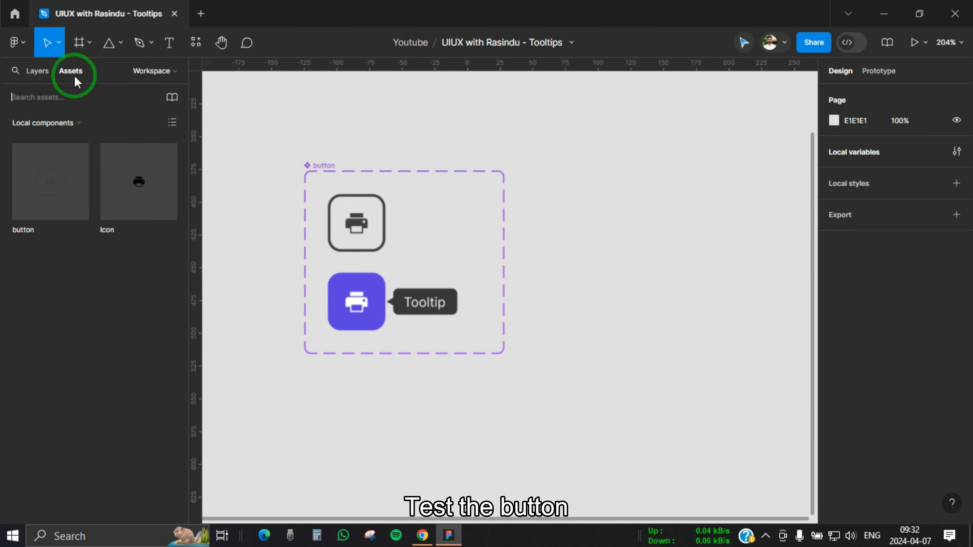
{"action": "left_click_drag", "start_coordinate": [78, 198], "coordinate": [674, 231]}
{"action": "left_click_drag", "start_coordinate": [646, 313], "coordinate": [479, 347]}
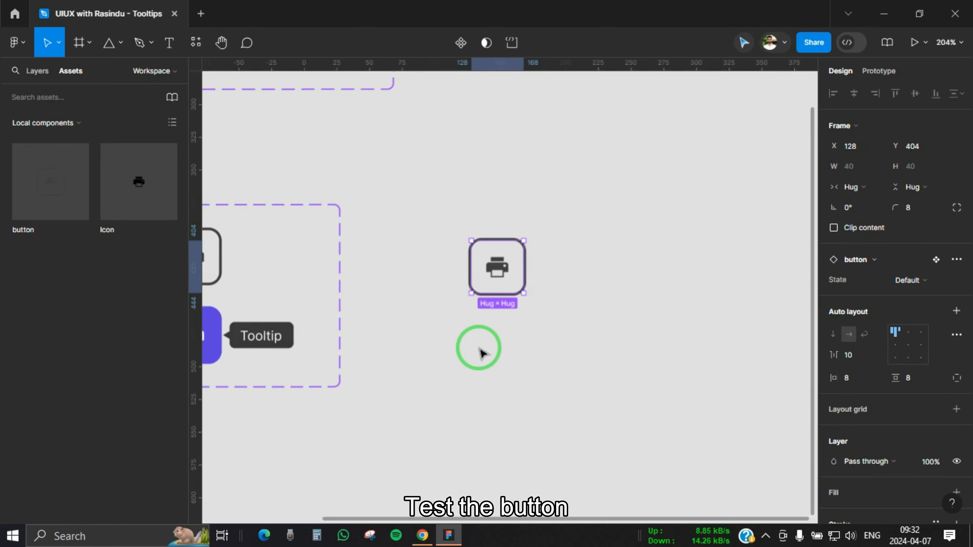
{"action": "scroll", "coordinate": [570, 286], "scroll_direction": "down", "scroll_amount": 2}
{"action": "left_click_drag", "start_coordinate": [534, 279], "coordinate": [559, 291]}
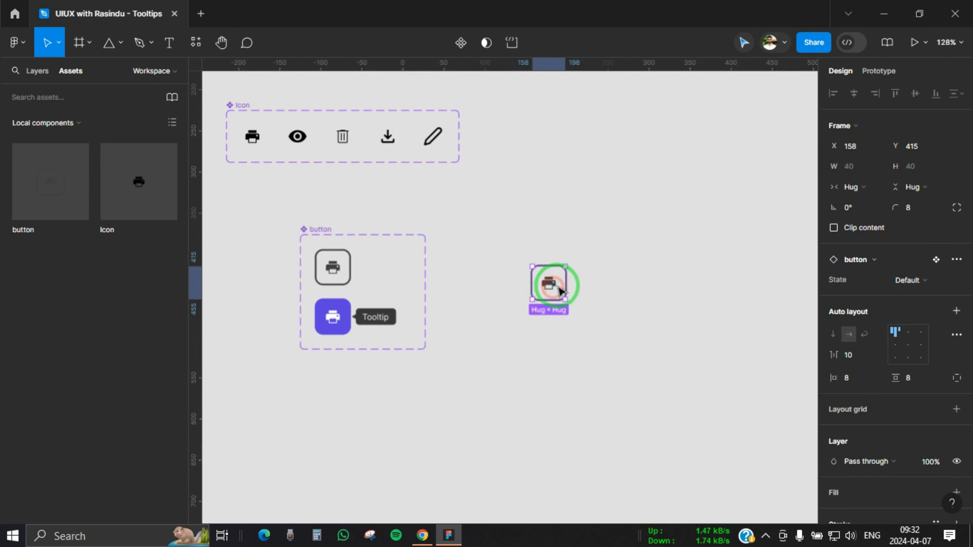
- Draw a frame about 181 × 132 around the button instance and center the instance in it horizontally and vertically
{"action": "key", "text": "f"}
{"action": "left_click_drag", "start_coordinate": [485, 241], "coordinate": [632, 350]}
{"action": "left_click", "coordinate": [553, 284]}
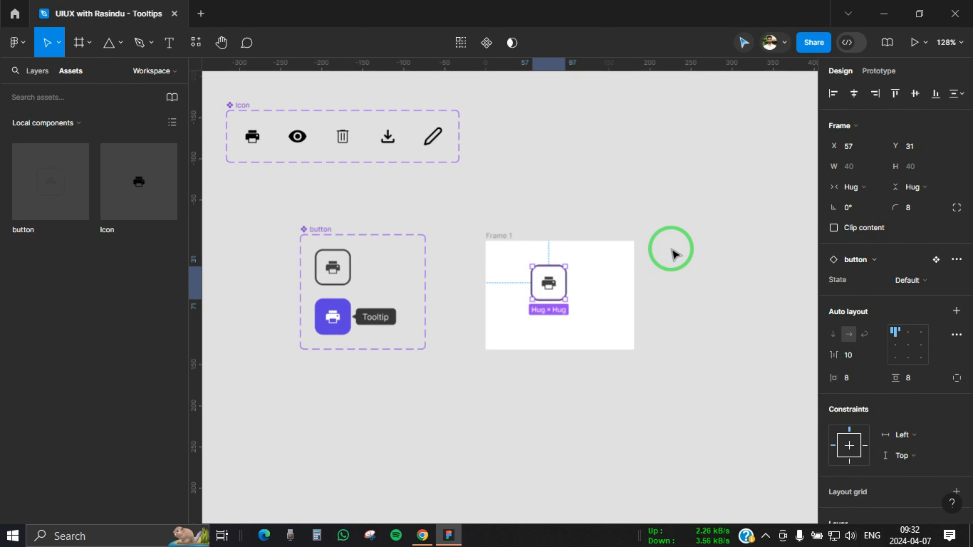
{"action": "key", "text": "alt+h"}
{"action": "key", "text": "alt+v"}
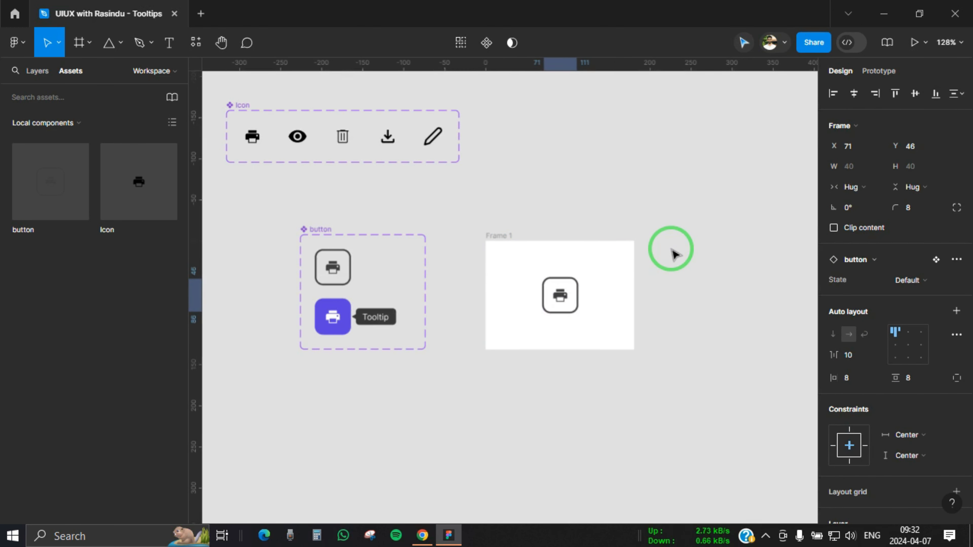
- Rename the new frame as Test and open its prototype in an enlarged inline preview window
{"action": "left_click", "coordinate": [508, 234]}
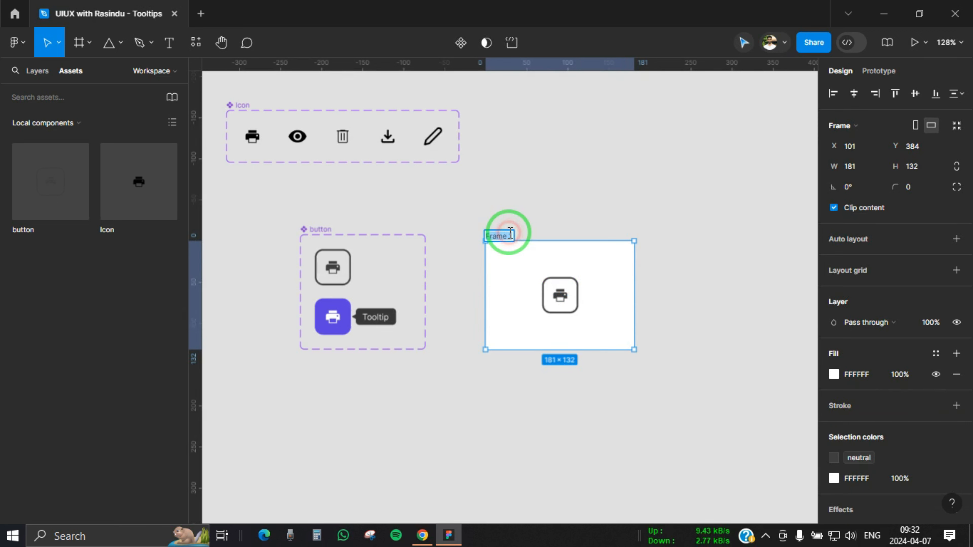
{"action": "key", "text": "Return"}
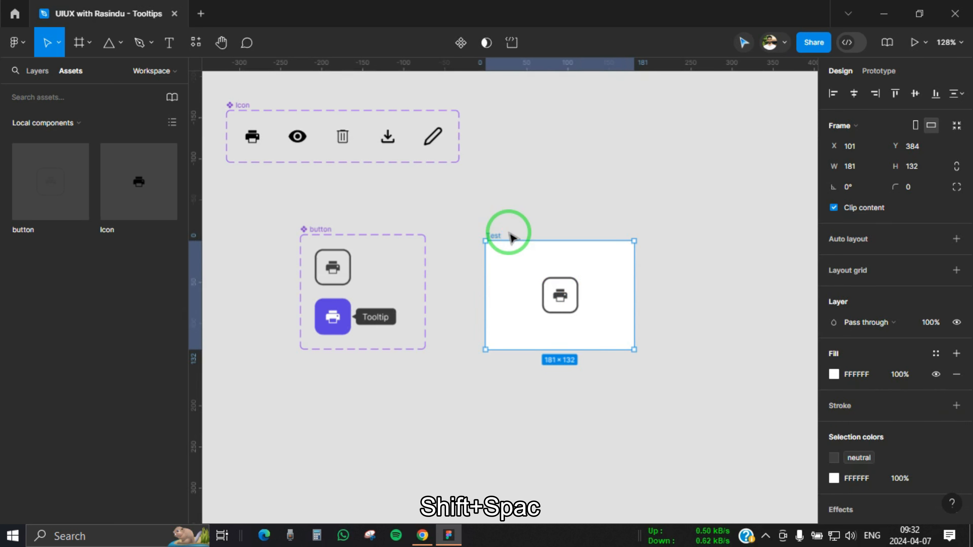
{"action": "key", "text": "shift+space"}
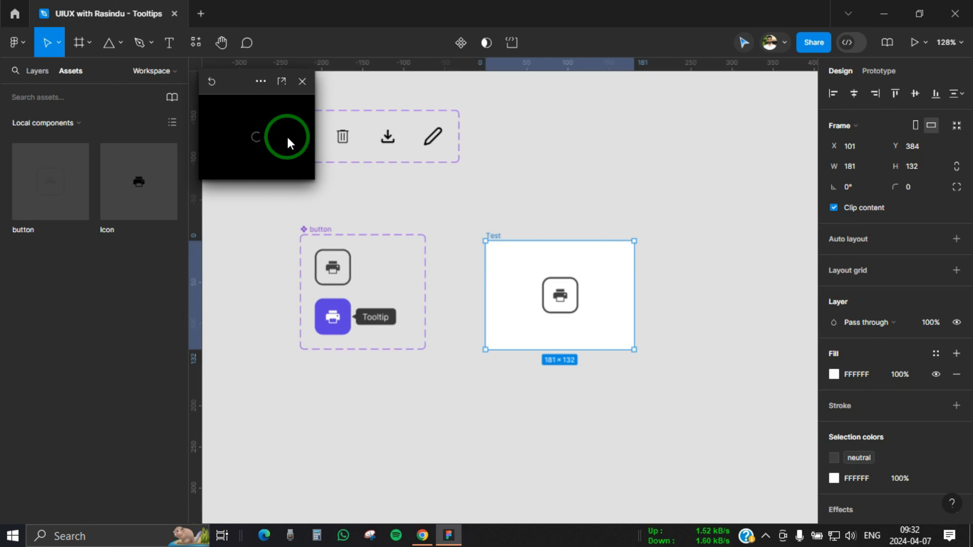
{"action": "left_click_drag", "start_coordinate": [242, 96], "coordinate": [538, 127]}
{"action": "left_click_drag", "start_coordinate": [615, 219], "coordinate": [713, 271]}
{"action": "scroll", "coordinate": [631, 337], "scroll_direction": "down", "scroll_amount": 2}
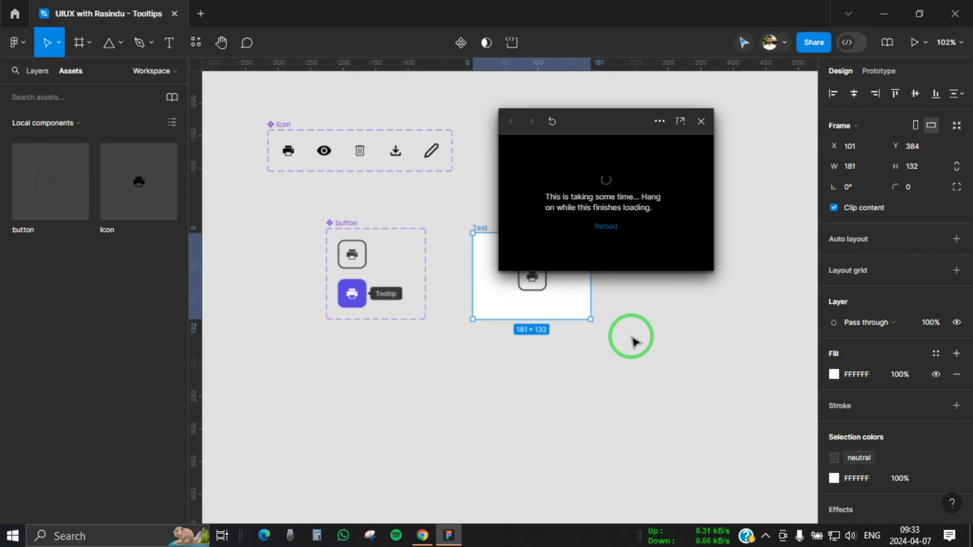
- Restart the prototype preview and test the printer button's hover state and tooltip
{"action": "left_click", "coordinate": [552, 121]}
{"action": "left_click", "coordinate": [607, 219]}
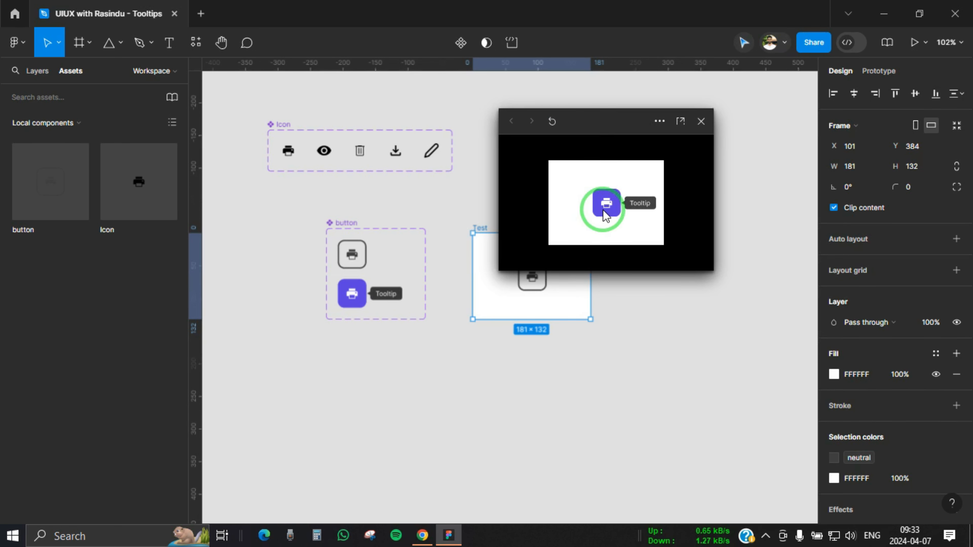
{"action": "left_click", "coordinate": [610, 222]}
{"action": "left_click", "coordinate": [612, 221]}
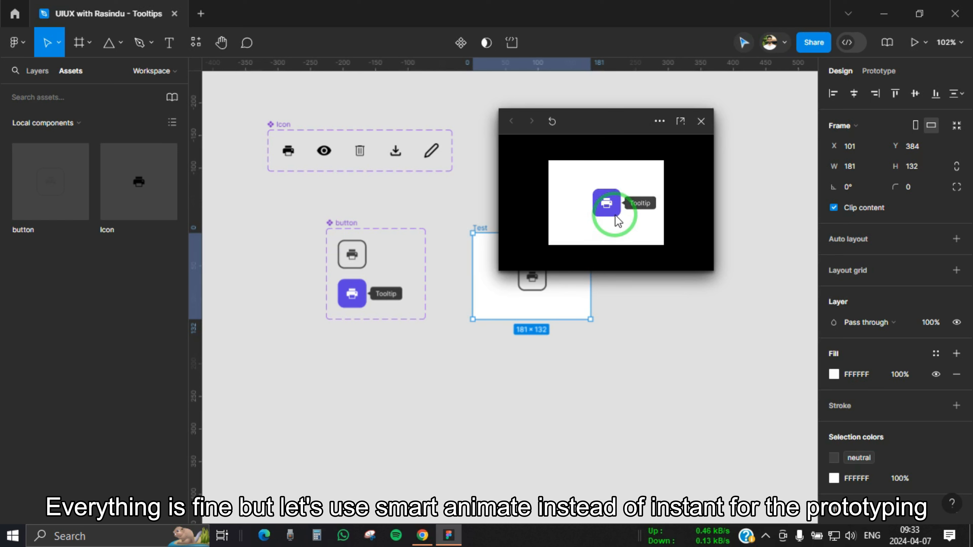
- Move the prototype preview off the Test frame's top area and display the button component set's prototype connections
{"action": "scroll", "coordinate": [330, 310], "scroll_direction": "up", "scroll_amount": 5}
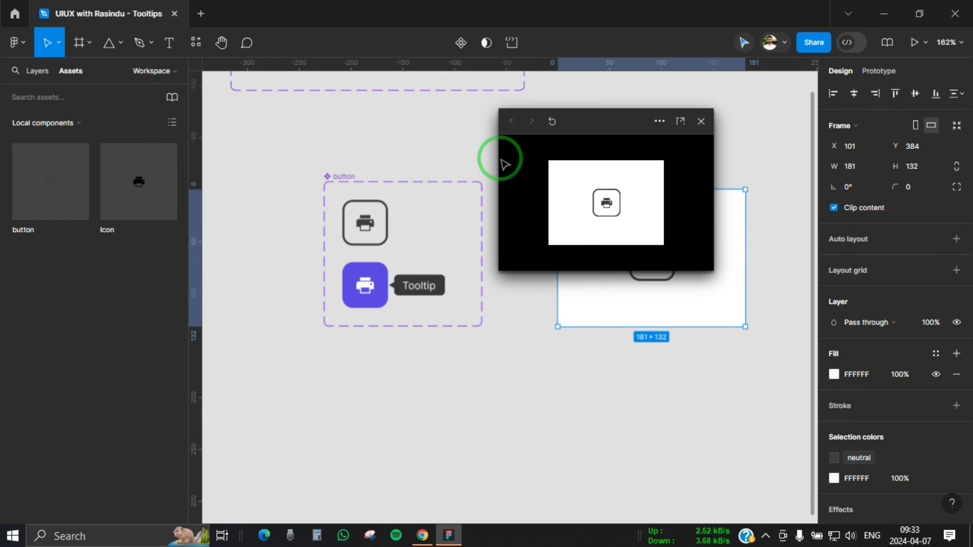
{"action": "left_click_drag", "start_coordinate": [589, 130], "coordinate": [653, 168]}
{"action": "left_click", "coordinate": [338, 178]}
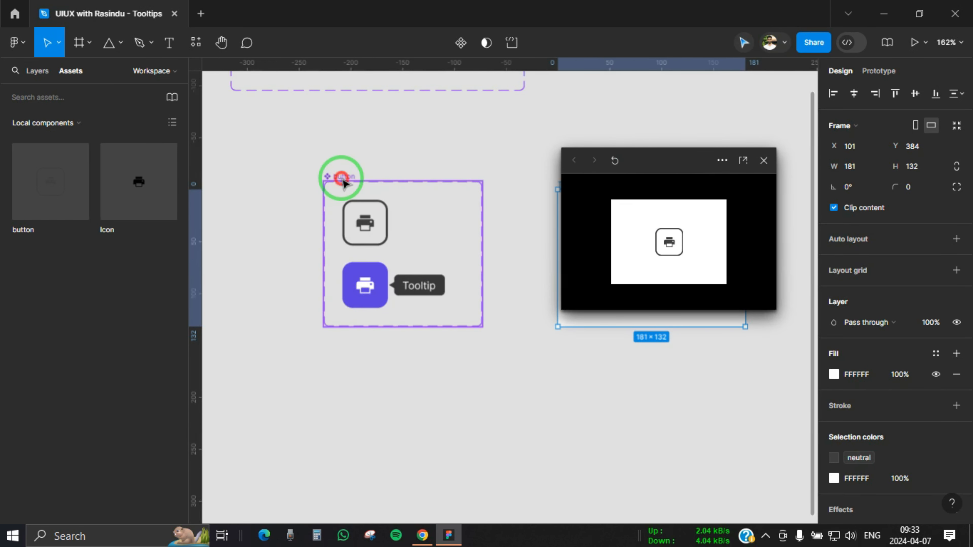
{"action": "left_click", "coordinate": [878, 71]}
{"action": "scroll", "coordinate": [372, 274], "scroll_direction": "up", "scroll_amount": 5}
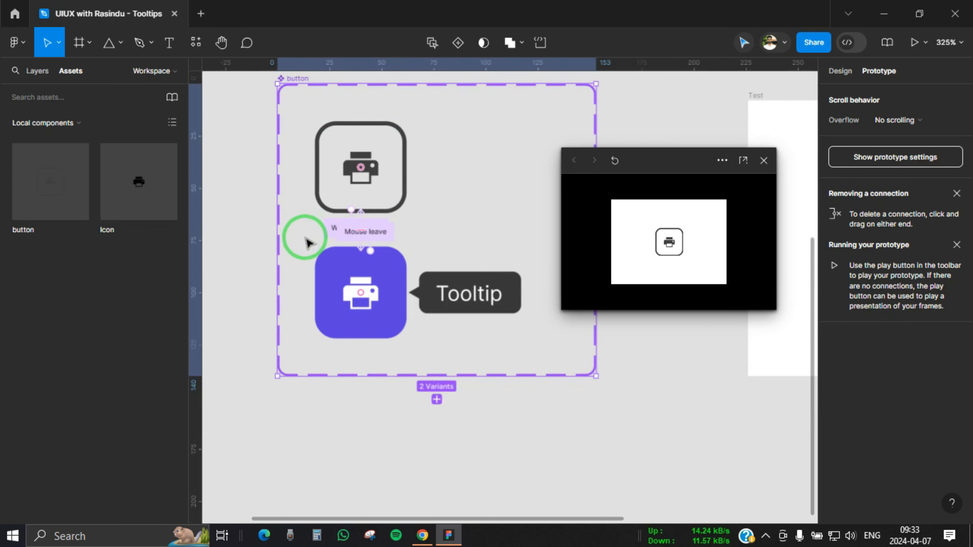
- Set both the hover and mouse leave interactions between the button variants to Smart animate with Ease in and out
{"action": "scroll", "coordinate": [304, 239], "scroll_direction": "up", "scroll_amount": 5}
{"action": "left_click", "coordinate": [388, 221]}
{"action": "left_click", "coordinate": [449, 227], "text": "shift"}
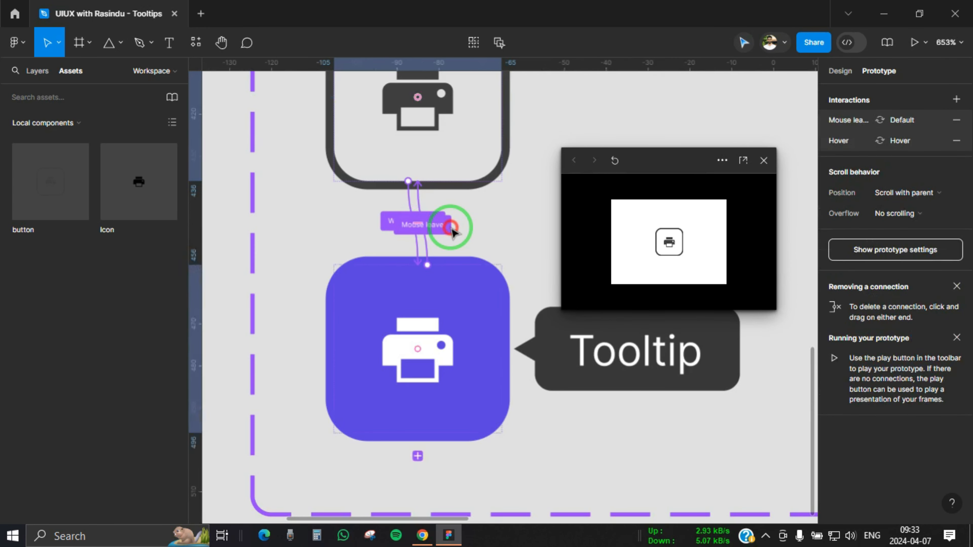
{"action": "left_click", "coordinate": [425, 329]}
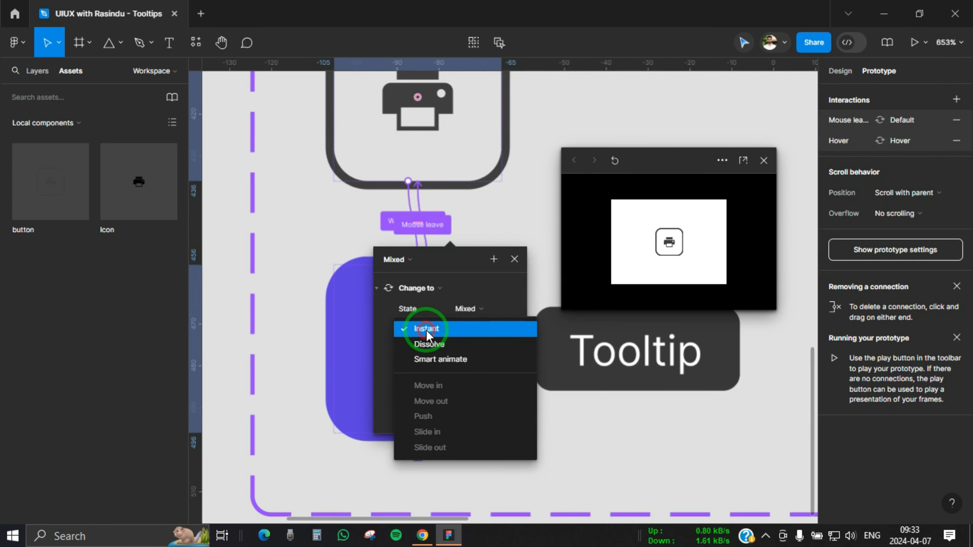
{"action": "left_click", "coordinate": [441, 355]}
{"action": "left_click", "coordinate": [447, 355]}
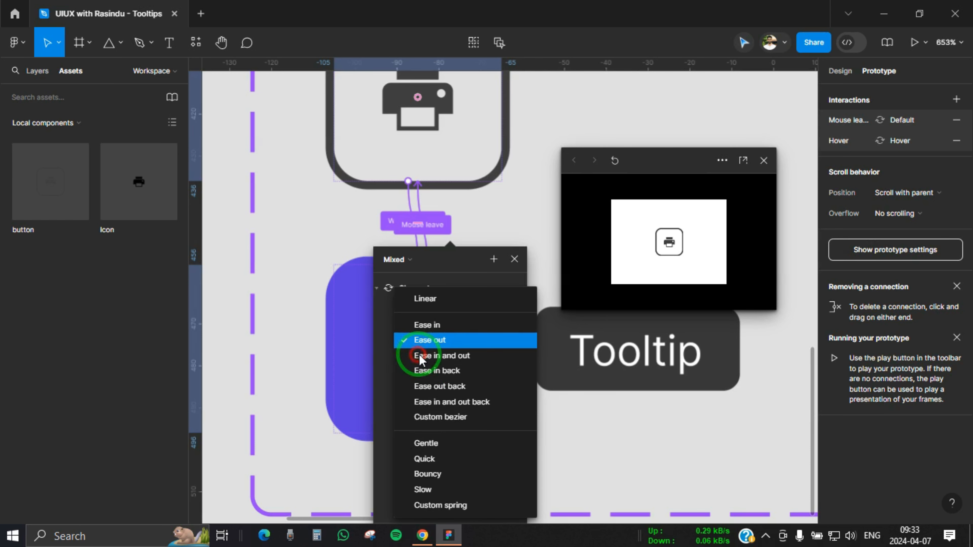
{"action": "left_click", "coordinate": [446, 355]}
{"action": "scroll", "coordinate": [497, 322], "scroll_direction": "down", "scroll_amount": 3}
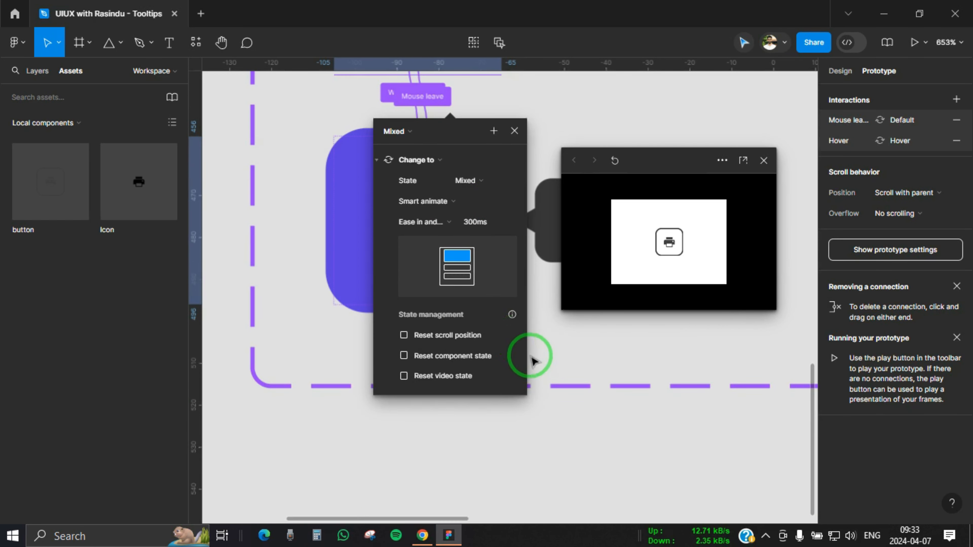
{"action": "left_click", "coordinate": [513, 132]}
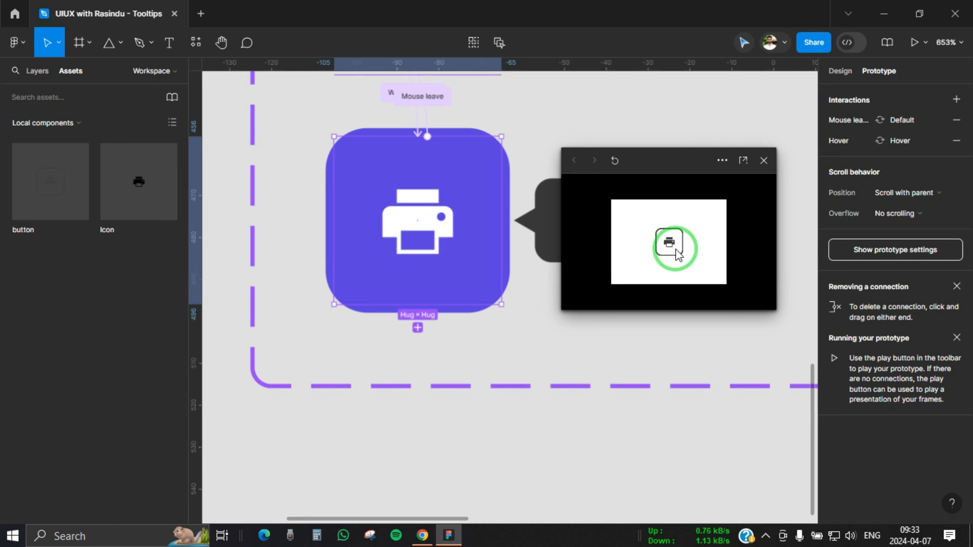
- Test the printer button's animated hover state in the prototype preview, then close the preview and return to the design properties
{"action": "mouse_move", "coordinate": [677, 253]}
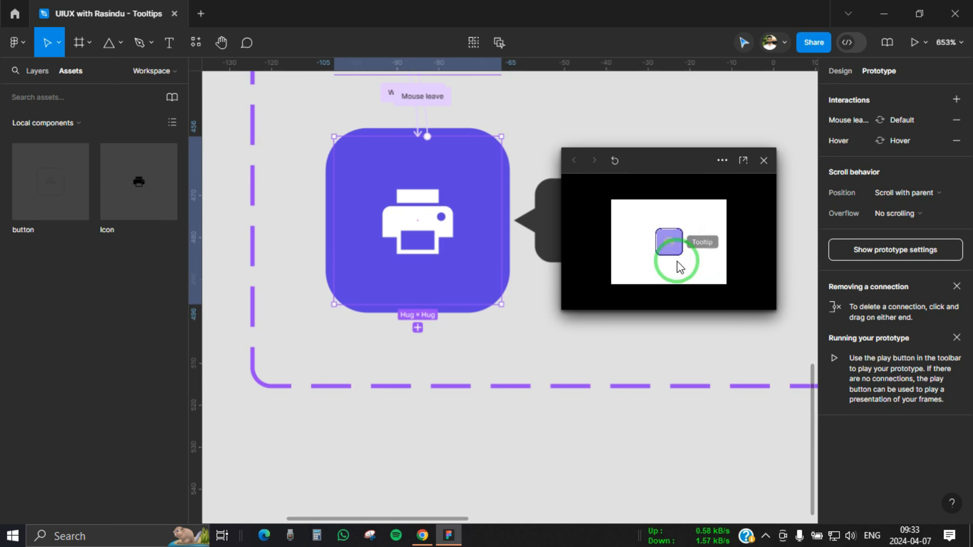
{"action": "left_click", "coordinate": [763, 161]}
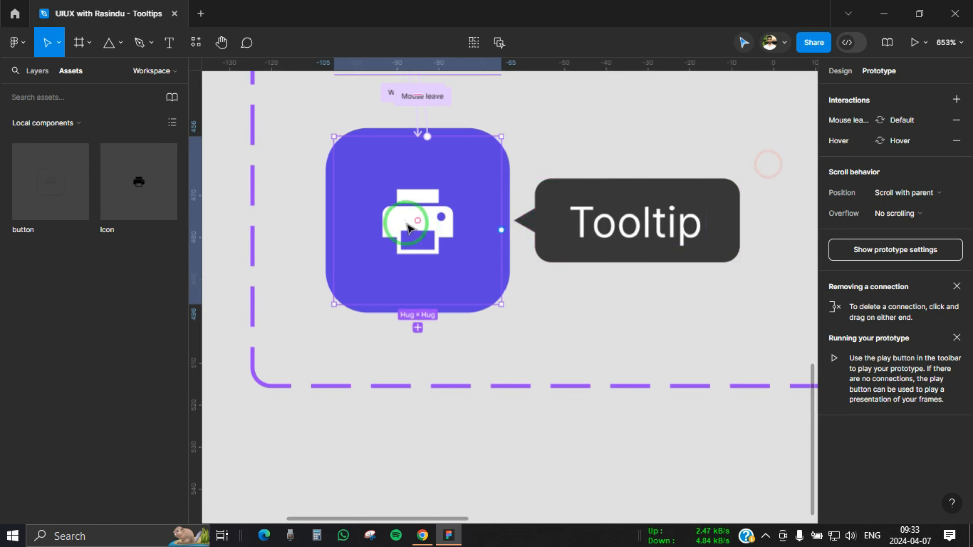
{"action": "scroll", "coordinate": [404, 222], "scroll_direction": "down", "scroll_amount": 10}
{"action": "left_click", "coordinate": [840, 72]}
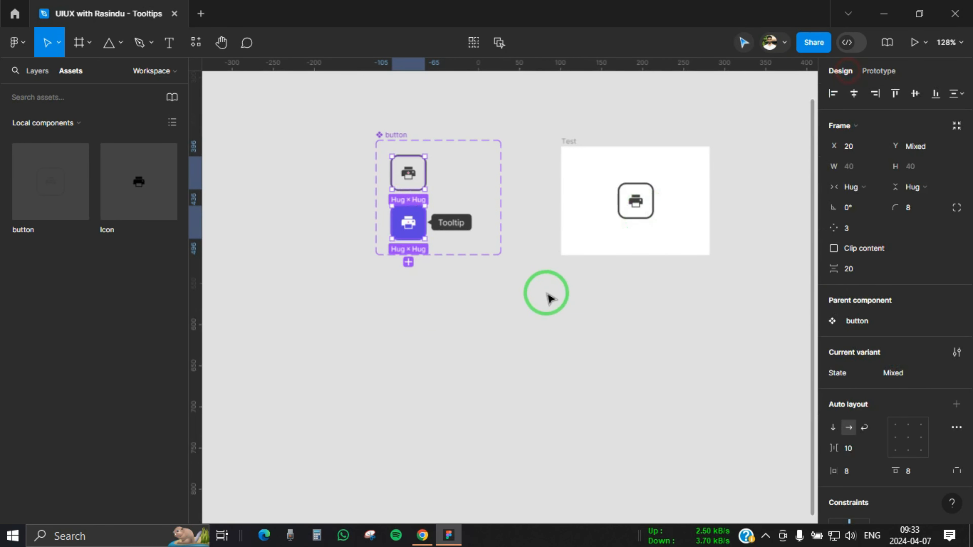
{"action": "left_click", "coordinate": [545, 291]}
- Apply the neutral color variable to the black (000000) icon color of the Icon component set
{"action": "scroll", "coordinate": [440, 322], "scroll_direction": "down", "scroll_amount": 3}
{"action": "left_click", "coordinate": [345, 158]}
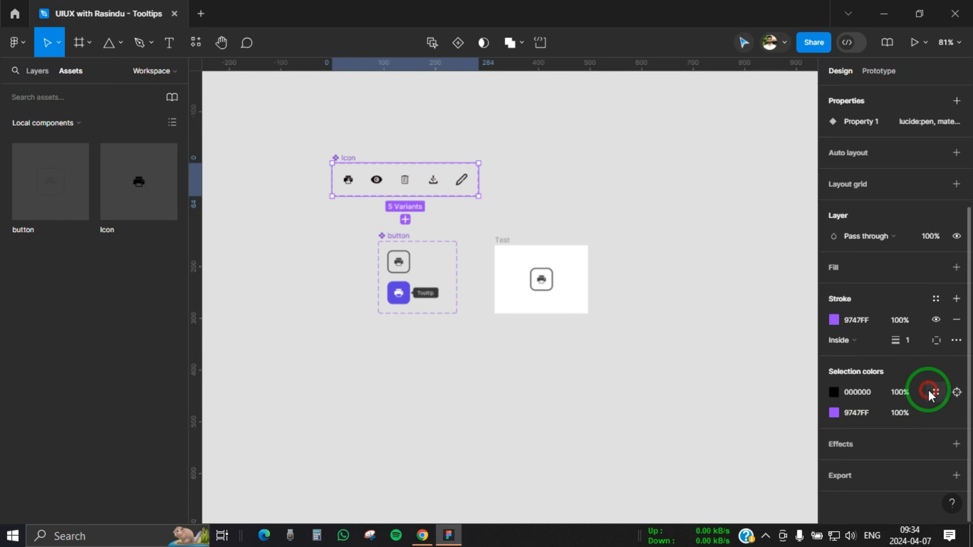
{"action": "left_click", "coordinate": [936, 392]}
{"action": "left_click", "coordinate": [554, 420]}
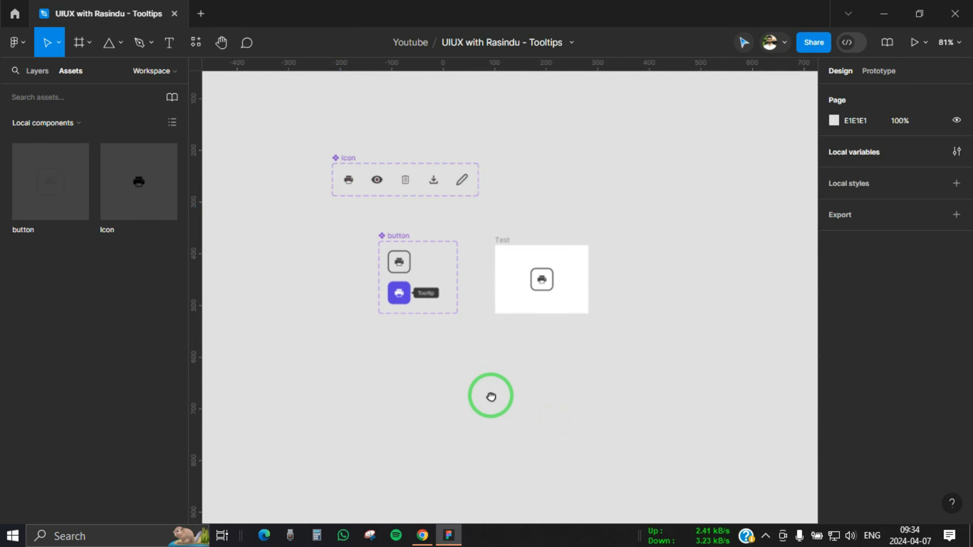
- Nudge the Test frame so its top edge lines up with the top of the button component set
{"action": "left_click_drag", "start_coordinate": [491, 396], "coordinate": [504, 401]}
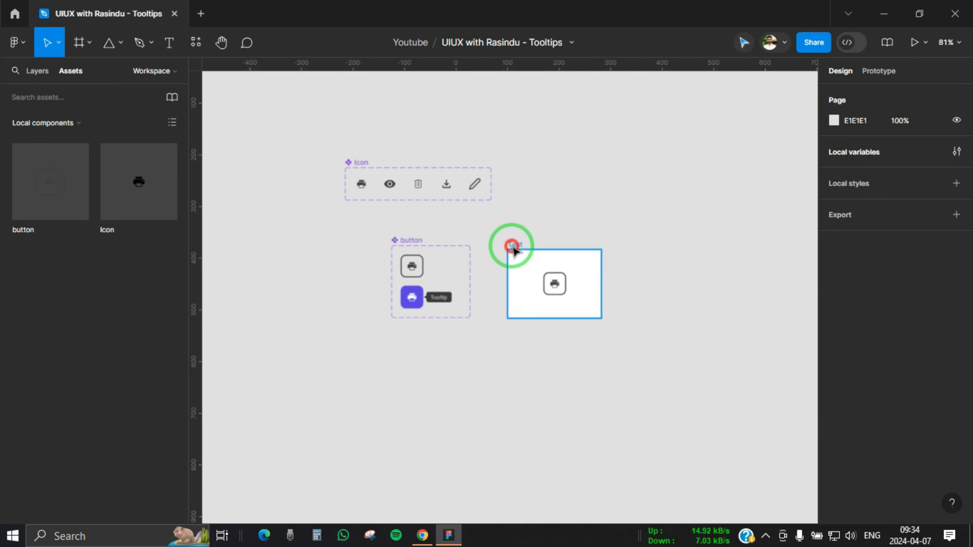
{"action": "left_click_drag", "start_coordinate": [511, 247], "coordinate": [517, 243]}
{"action": "left_click_drag", "start_coordinate": [455, 358], "coordinate": [473, 365]}
{"action": "left_click", "coordinate": [471, 367]}
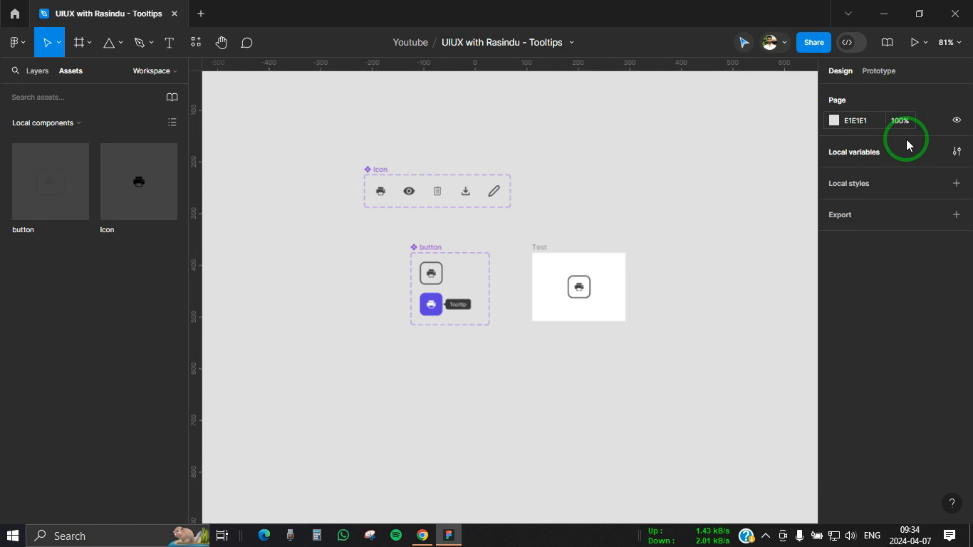
- Create a local string variable named Tooltip with the value Label
{"action": "left_click", "coordinate": [957, 151]}
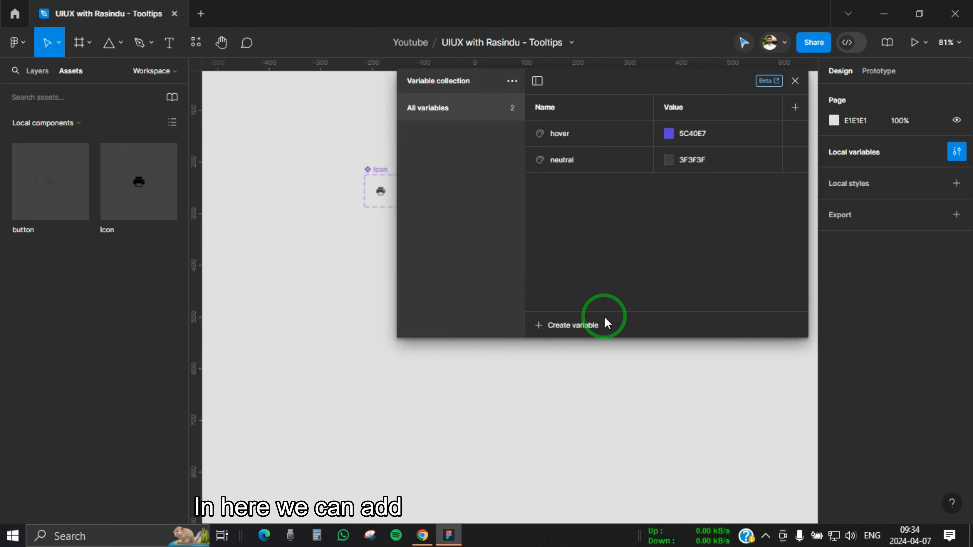
{"action": "left_click", "coordinate": [573, 328]}
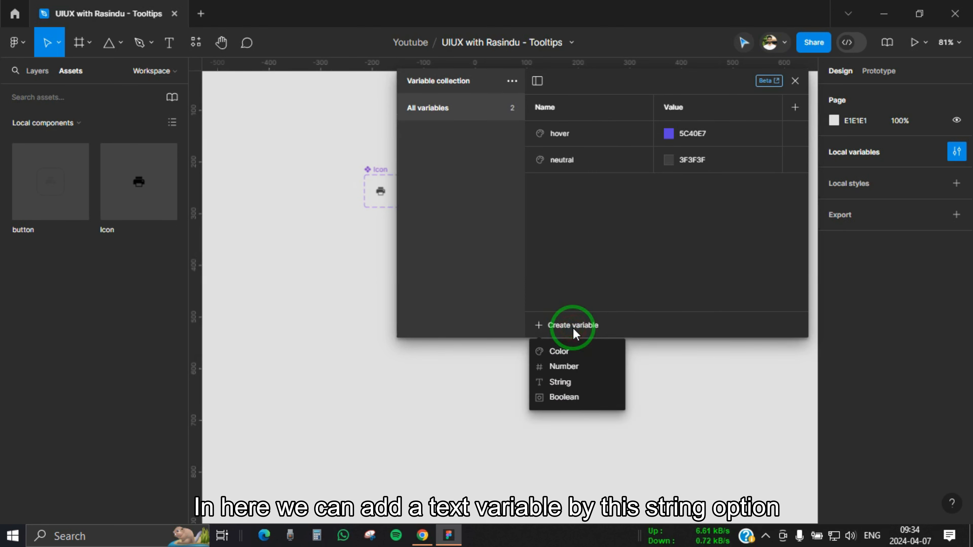
{"action": "left_click", "coordinate": [577, 383]}
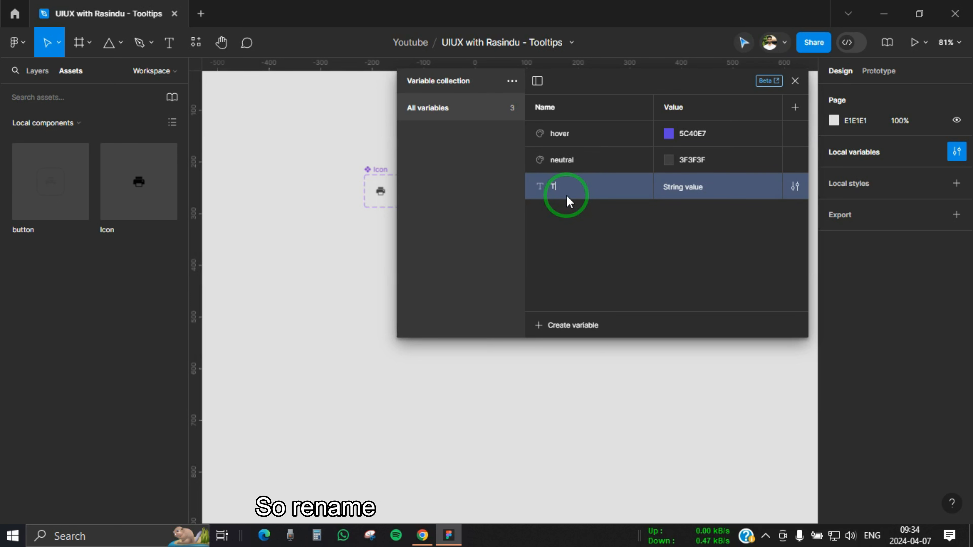
{"action": "type", "text": "Tooltip"}
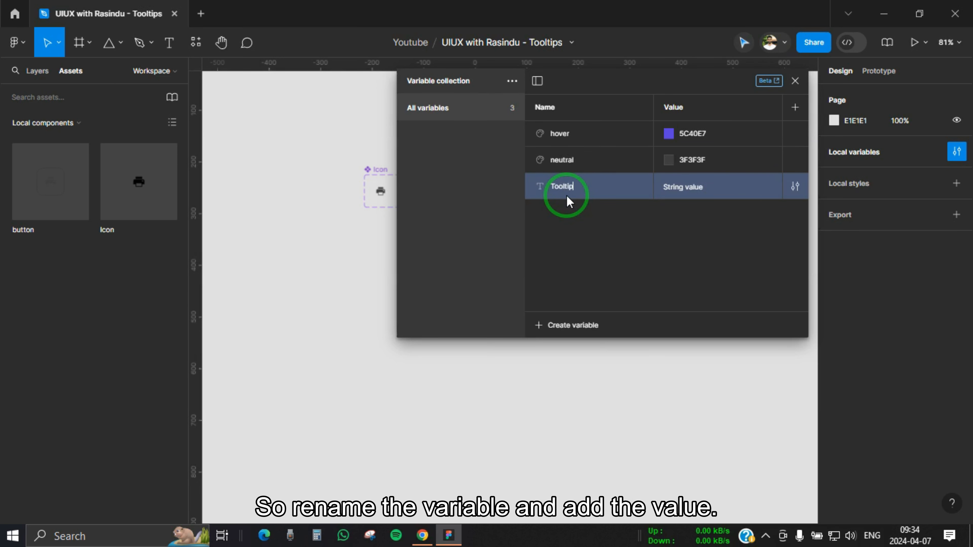
{"action": "left_click", "coordinate": [688, 187]}
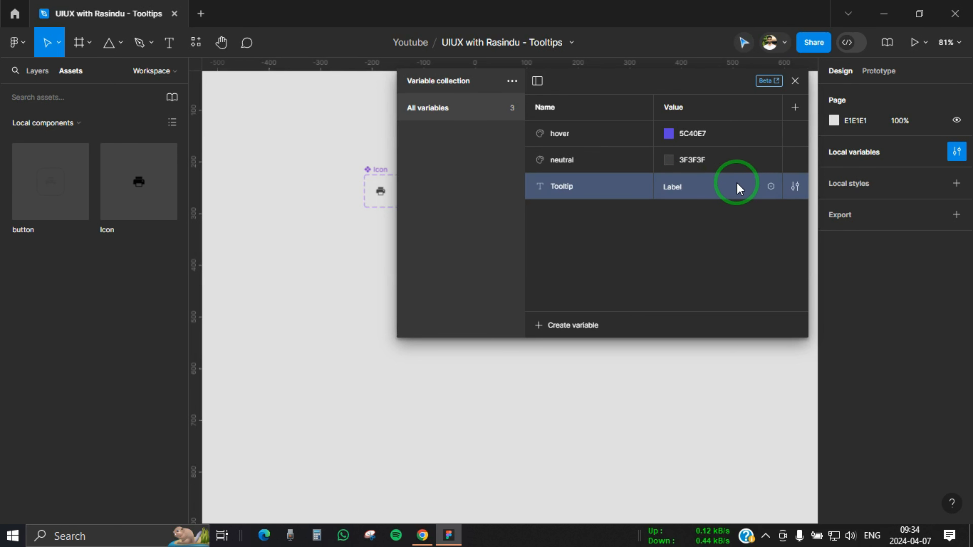
{"action": "left_click", "coordinate": [792, 81]}
- Bind the tooltip text in the button's Hover variant to the Tooltip string variable
{"action": "left_click_drag", "start_coordinate": [627, 189], "coordinate": [645, 167]}
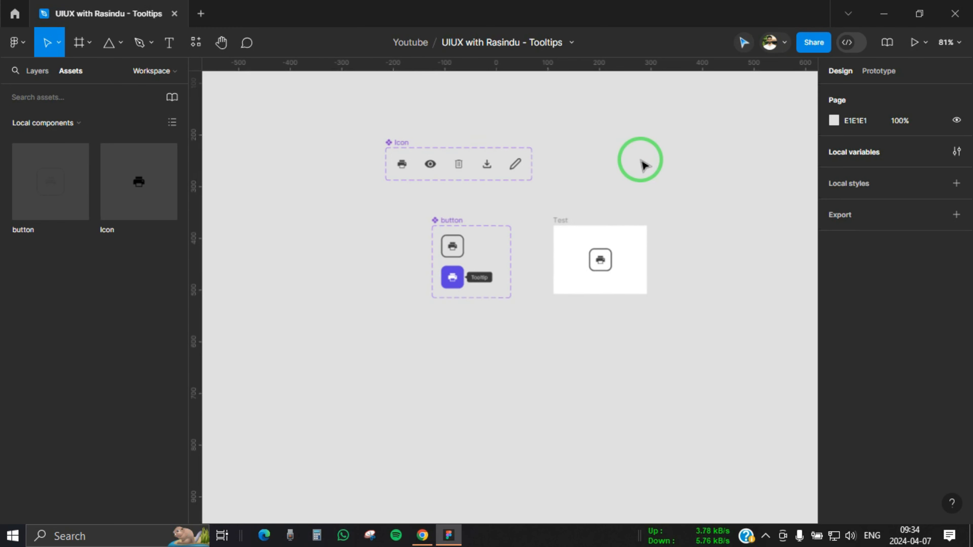
{"action": "left_click_drag", "start_coordinate": [582, 357], "coordinate": [555, 342]}
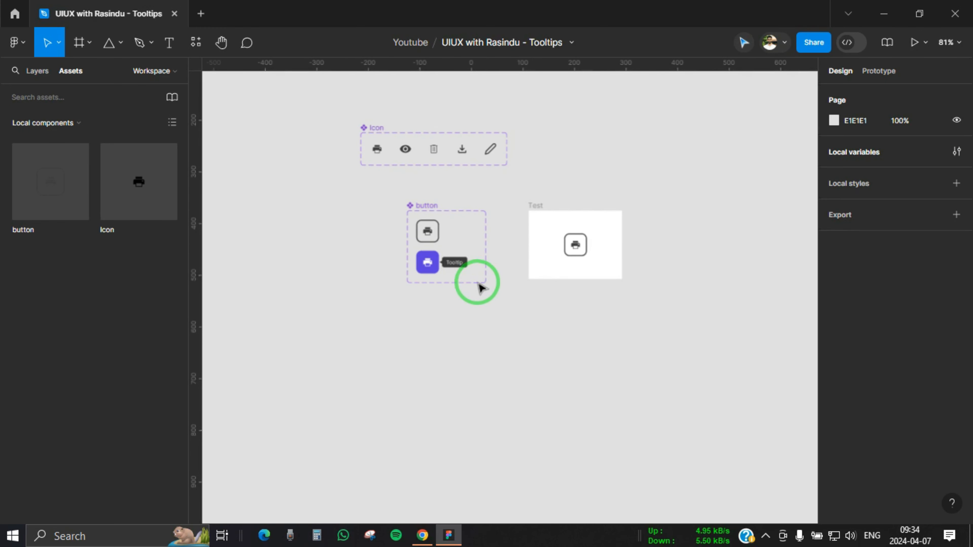
{"action": "scroll", "coordinate": [453, 257], "scroll_direction": "up", "scroll_amount": 5}
{"action": "left_click", "coordinate": [466, 290], "text": "ctrl"}
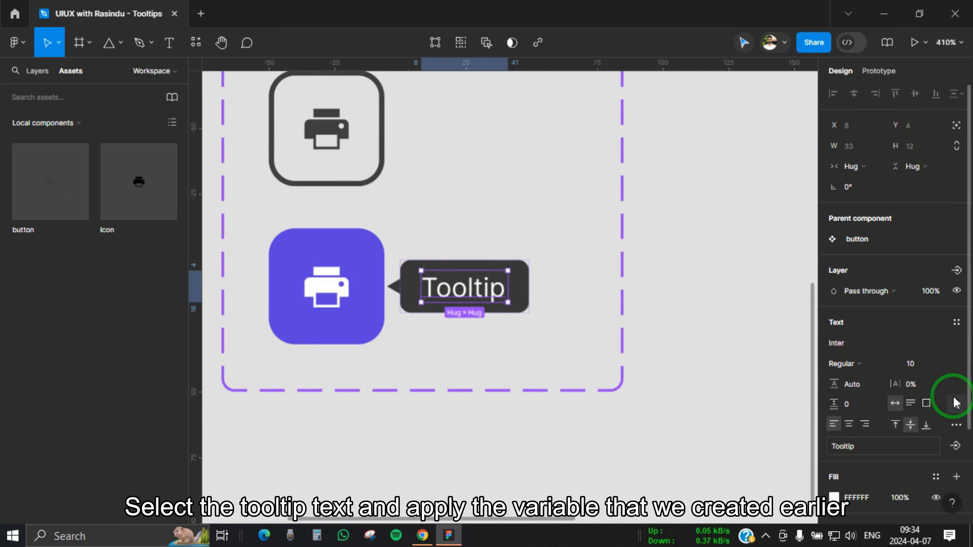
{"action": "left_click", "coordinate": [955, 402]}
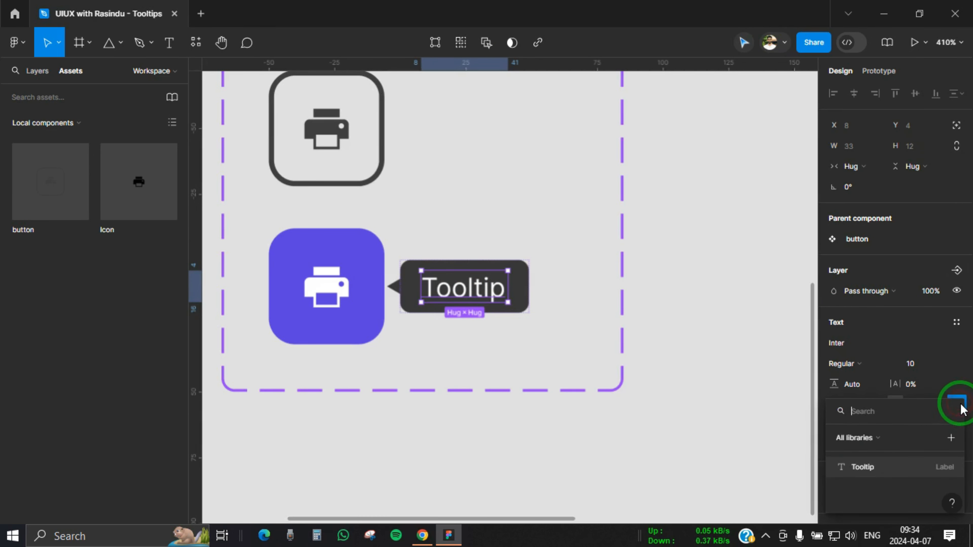
{"action": "left_click", "coordinate": [881, 467]}
{"action": "scroll", "coordinate": [507, 296], "scroll_direction": "down", "scroll_amount": 3}
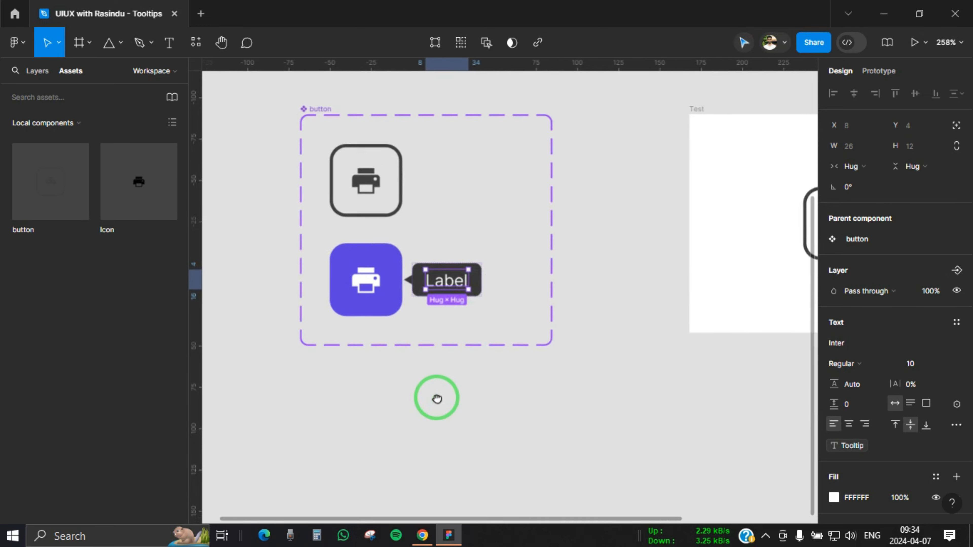
{"action": "scroll", "coordinate": [436, 399], "scroll_direction": "down", "scroll_amount": 2}
{"action": "scroll", "coordinate": [441, 368], "scroll_direction": "down", "scroll_amount": 1}
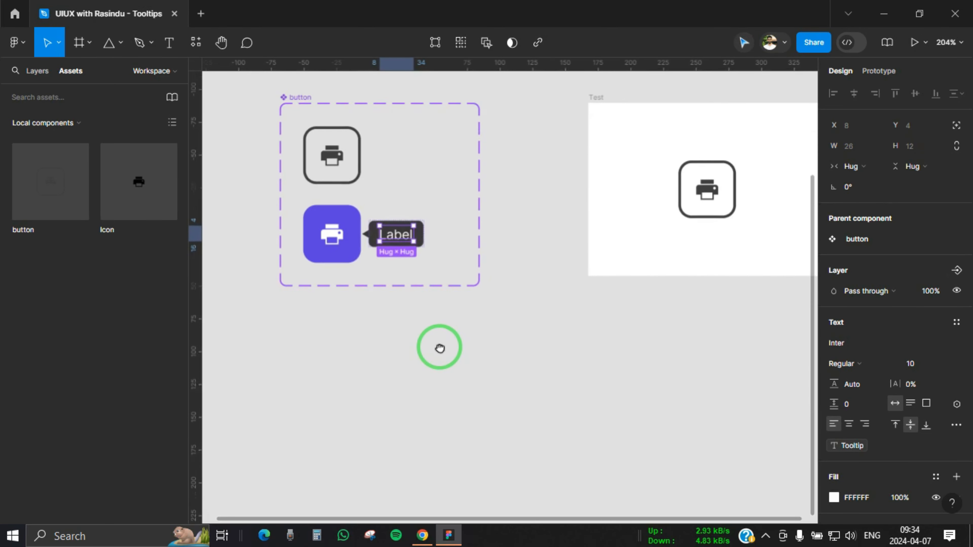
{"action": "left_click", "coordinate": [468, 353]}
{"action": "scroll", "coordinate": [428, 319], "scroll_direction": "down", "scroll_amount": 3}
{"action": "scroll", "coordinate": [425, 351], "scroll_direction": "left", "scroll_amount": 2}
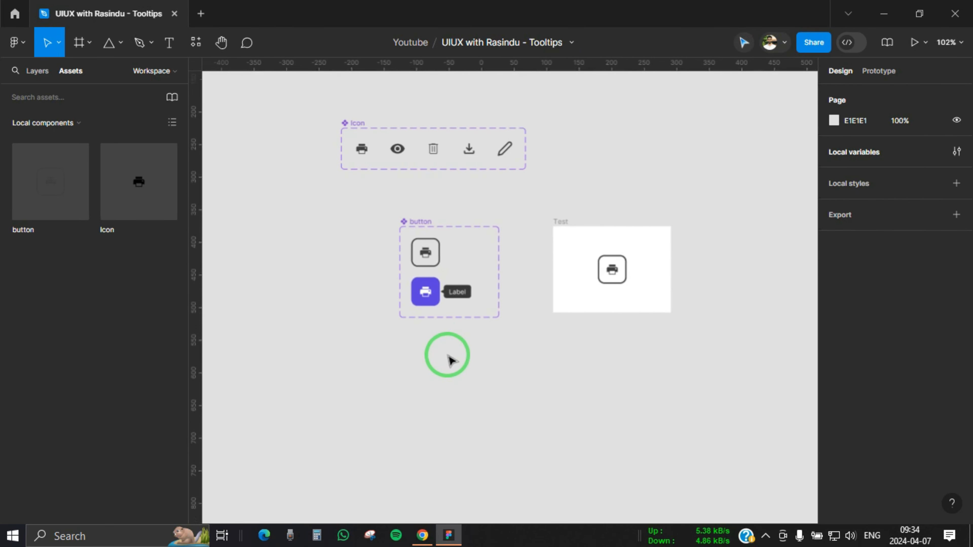
{"action": "scroll", "coordinate": [448, 361], "scroll_direction": "up", "scroll_amount": 3}
{"action": "left_click", "coordinate": [473, 266]}
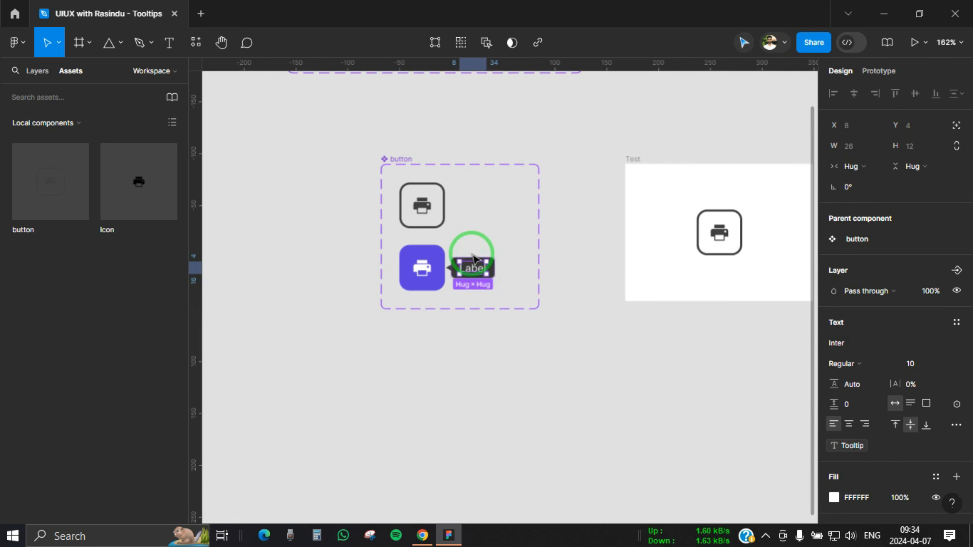
{"action": "scroll", "coordinate": [894, 391], "scroll_direction": "down", "scroll_amount": 3}
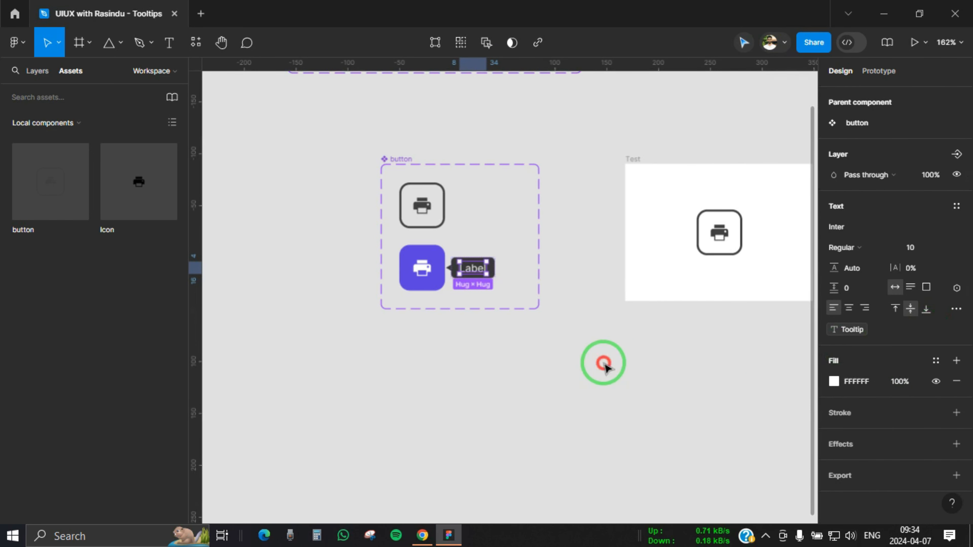
{"action": "left_click", "coordinate": [460, 332]}
- Move the button instance out of the Test frame to the empty canvas below, at about X -22 and Y 641
{"action": "scroll", "coordinate": [461, 332], "scroll_direction": "down", "scroll_amount": 5}
{"action": "left_click_drag", "start_coordinate": [490, 327], "coordinate": [503, 258]}
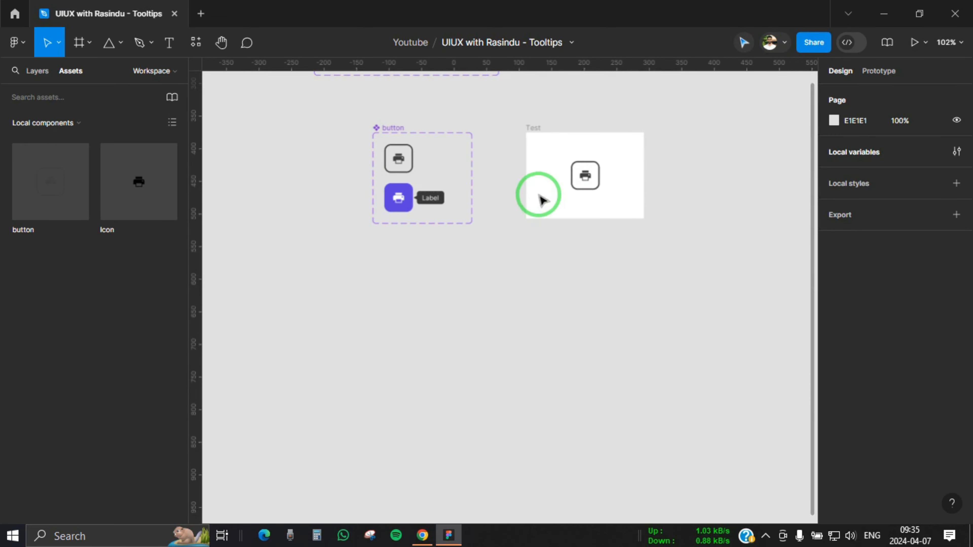
{"action": "left_click_drag", "start_coordinate": [584, 180], "coordinate": [451, 321]}
- Wrap the button instance in an auto layout frame and rename that frame as tab
{"action": "scroll", "coordinate": [451, 322], "scroll_direction": "up", "scroll_amount": 5}
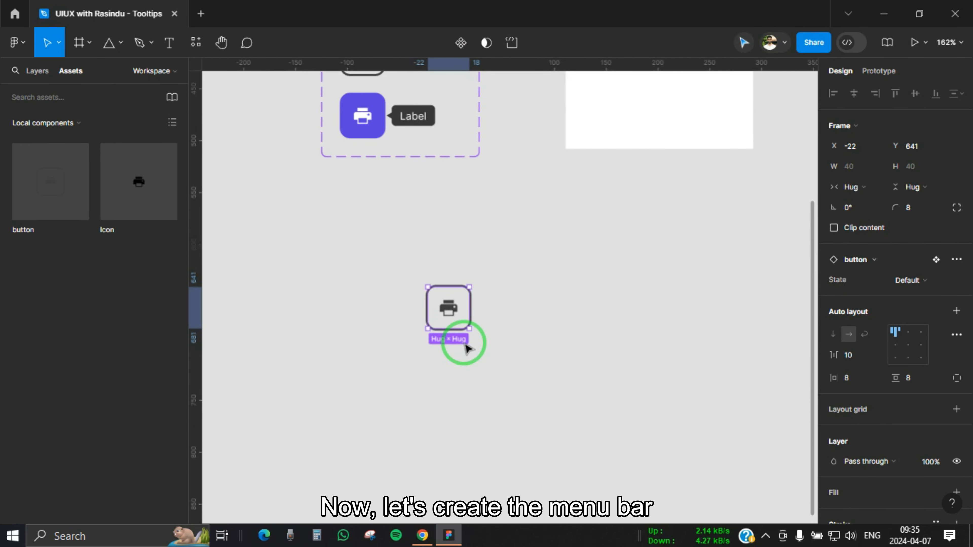
{"action": "key", "text": "shift+a"}
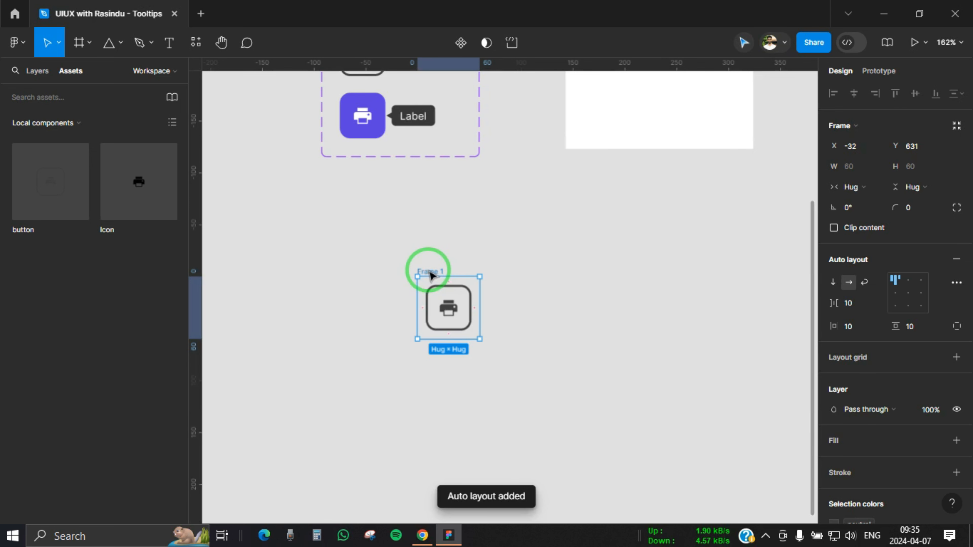
{"action": "double_click", "coordinate": [429, 271]}
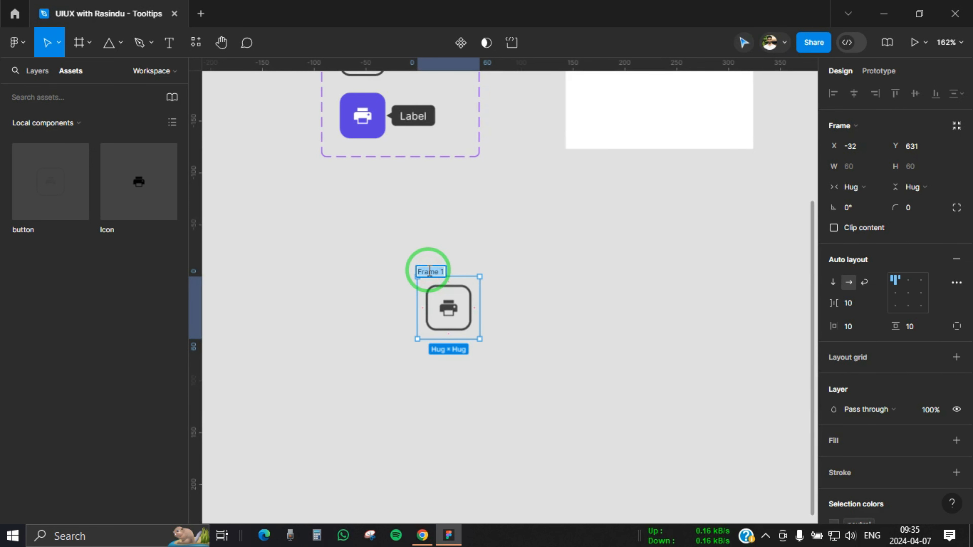
- Duplicate the printer button instance inside the tab frame to form a horizontal row of four buttons
{"action": "left_click", "coordinate": [452, 318]}
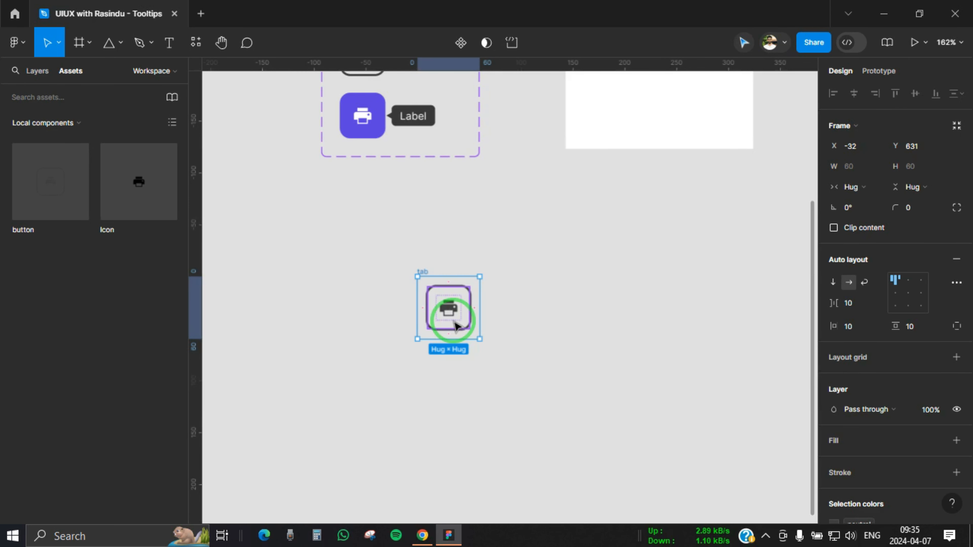
{"action": "key", "text": "ctrl+d"}
{"action": "key", "text": "ctrl+d"}
{"action": "key", "text": "ctrl+d"}
{"action": "key", "text": "ctrl+d"}
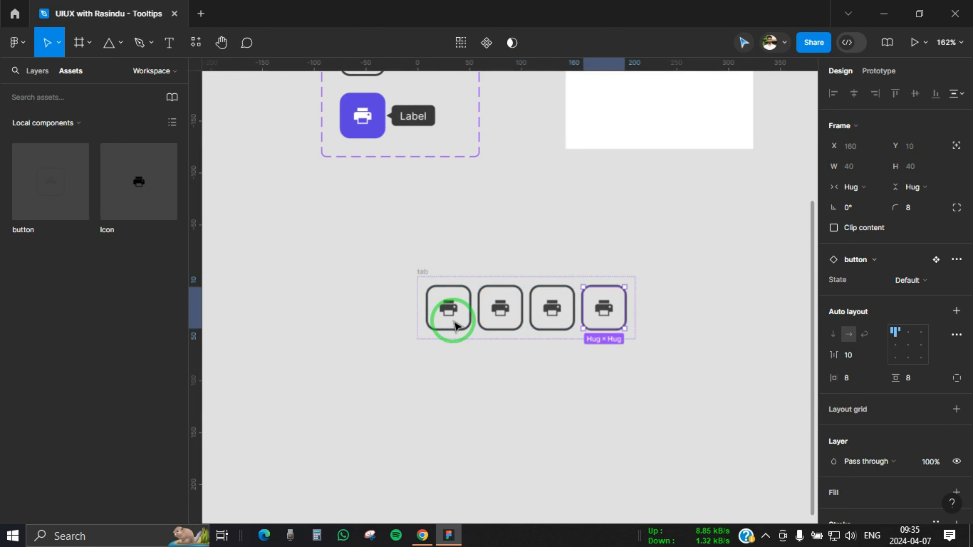
- Set the tab frame's auto layout padding to 16 horizontally and 12 vertically
{"action": "left_click", "coordinate": [423, 263]}
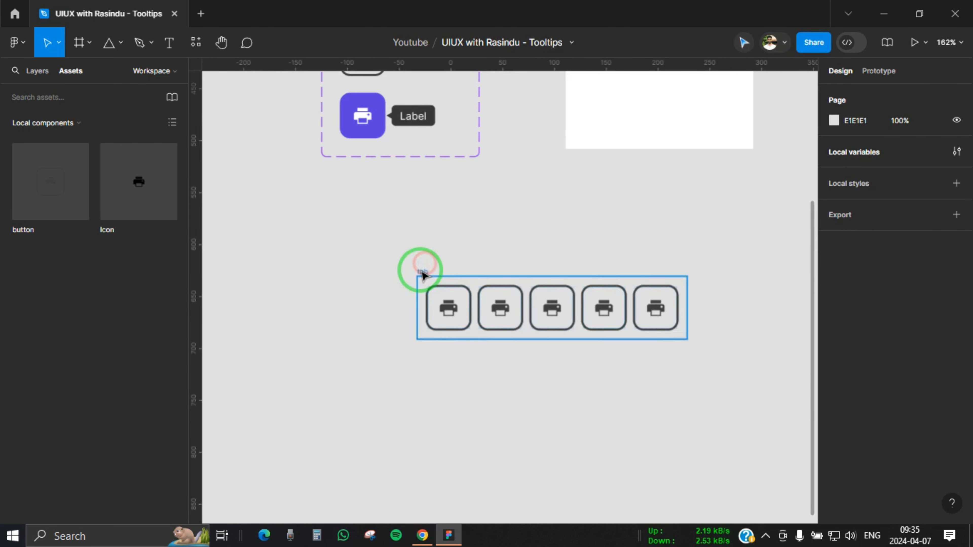
{"action": "left_click", "coordinate": [420, 270]}
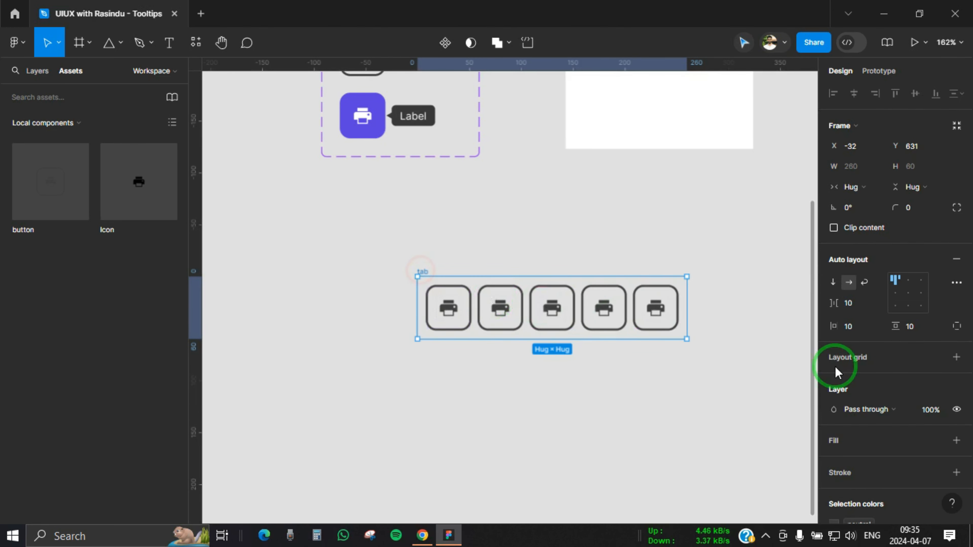
{"action": "left_click", "coordinate": [863, 330]}
{"action": "type", "text": "16"}
{"action": "key", "text": "Return"}
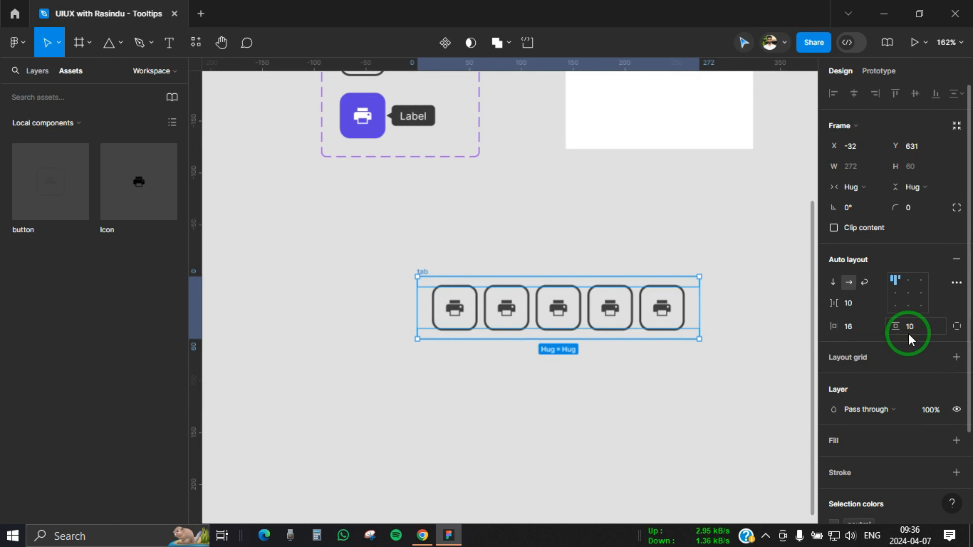
{"action": "type", "text": "12"}
{"action": "key", "text": "Return"}
- Give the tab frame a corner radius of 8 and add a white FFFFFF fill
{"action": "left_click", "coordinate": [928, 207]}
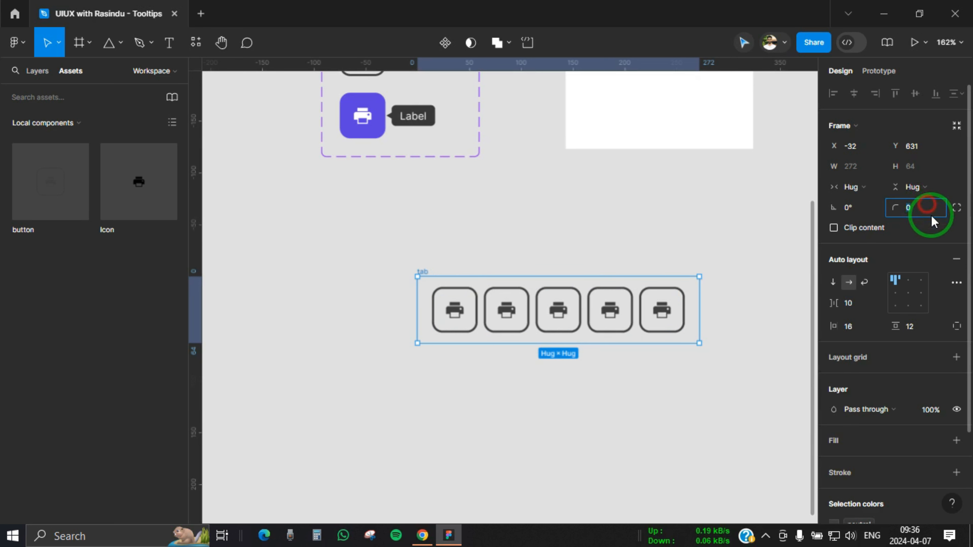
{"action": "type", "text": "8"}
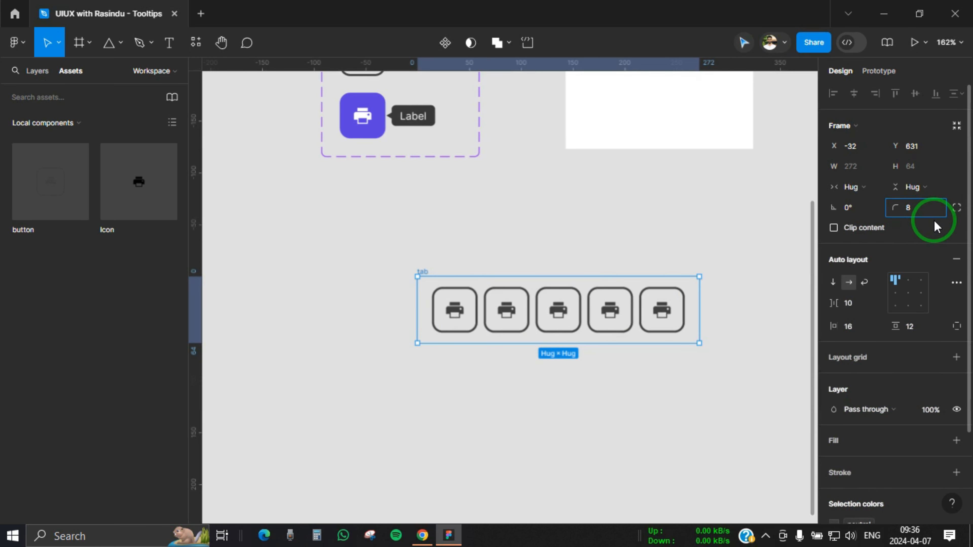
{"action": "key", "text": "Return"}
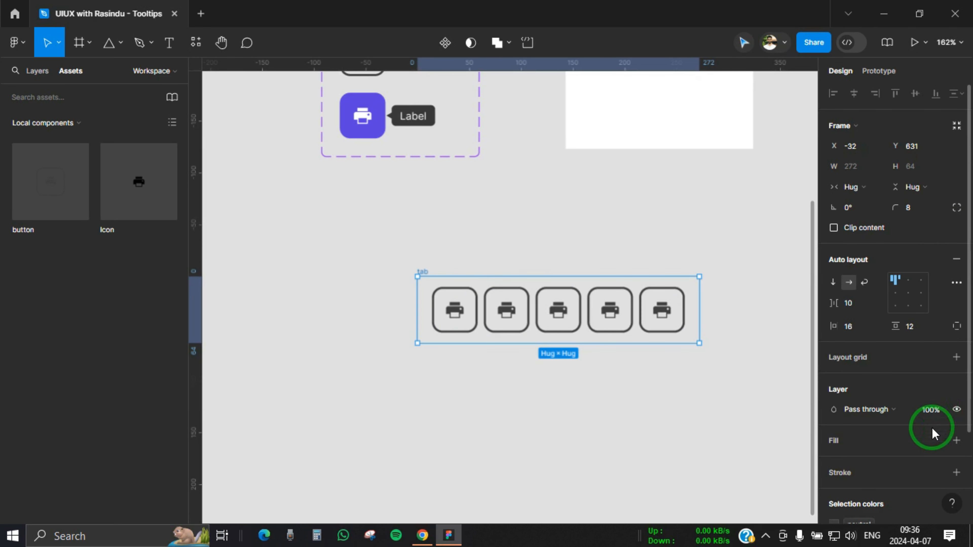
{"action": "left_click", "coordinate": [949, 441]}
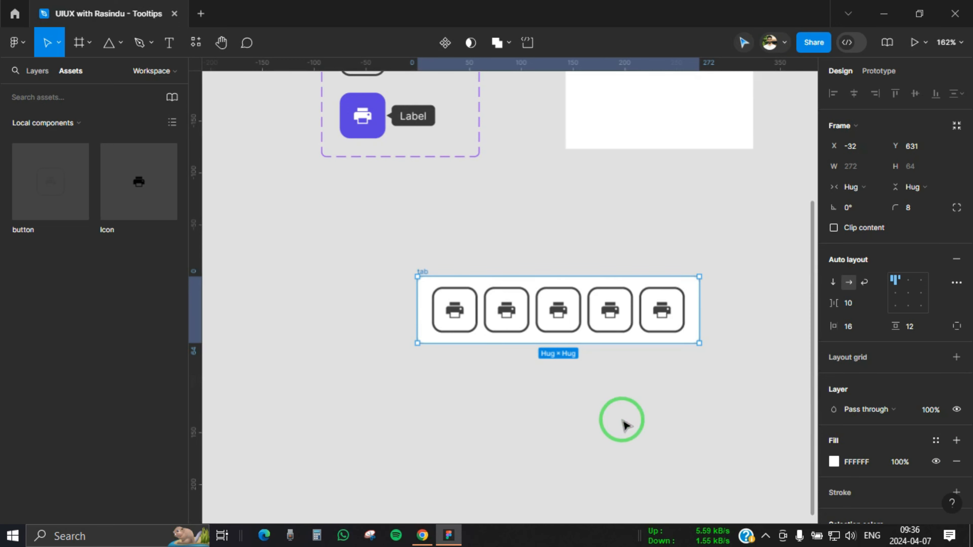
- Set the spacing between the buttons in the tab frame to 20
{"action": "scroll", "coordinate": [582, 360], "scroll_direction": "down", "scroll_amount": 2}
{"action": "scroll", "coordinate": [582, 360], "scroll_direction": "right", "scroll_amount": 1}
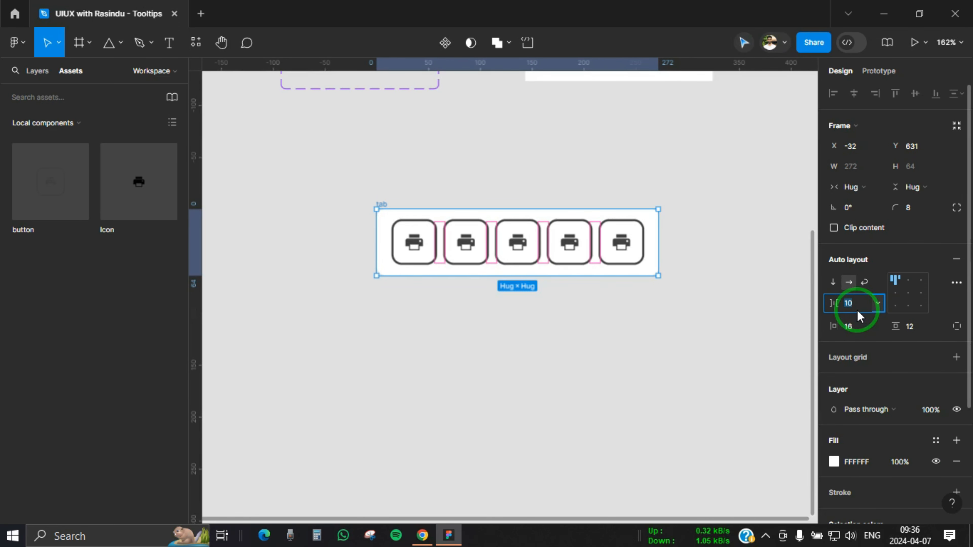
{"action": "key", "text": "Return"}
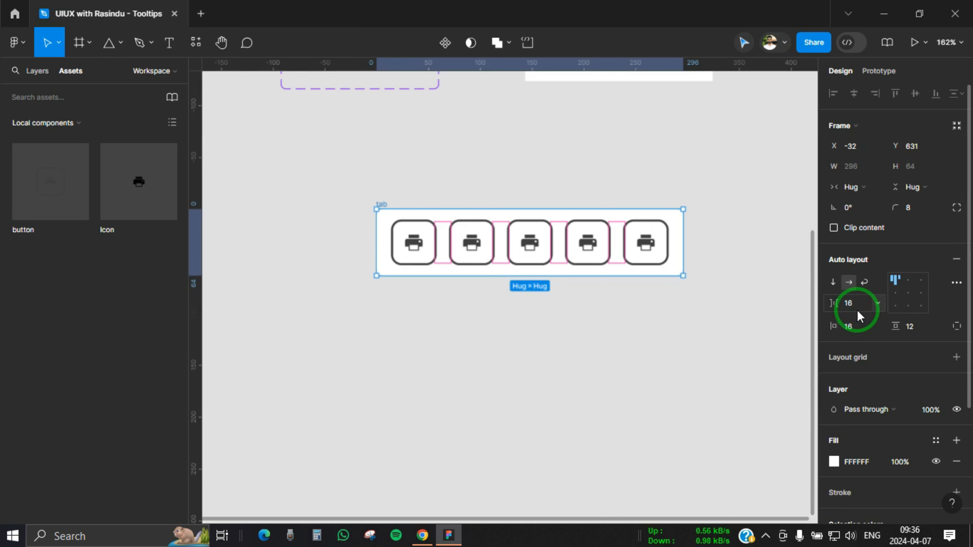
{"action": "left_click", "coordinate": [857, 310]}
{"action": "type", "text": "20"}
{"action": "key", "text": "Return"}
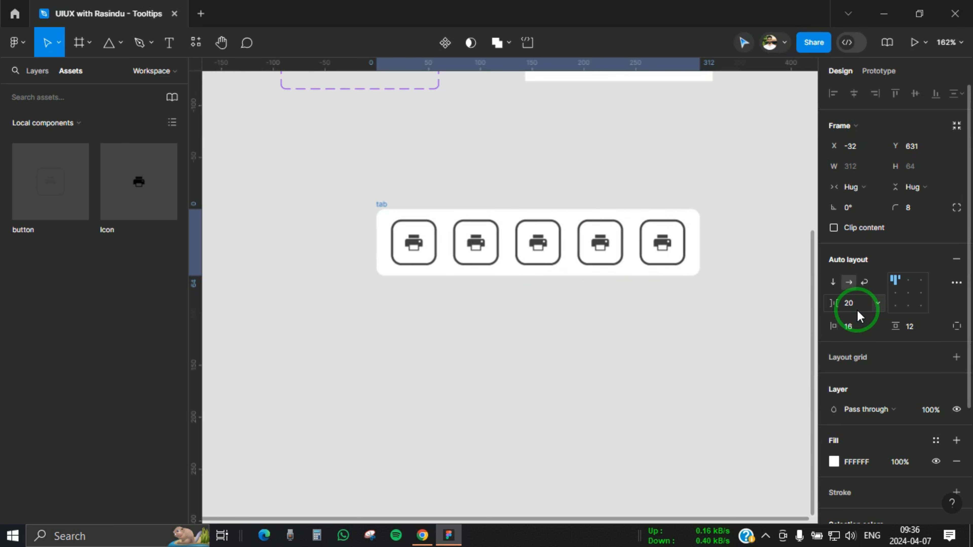
- Set the tab frame's padding to 20 horizontally and 16 vertically
{"action": "left_click", "coordinate": [863, 325]}
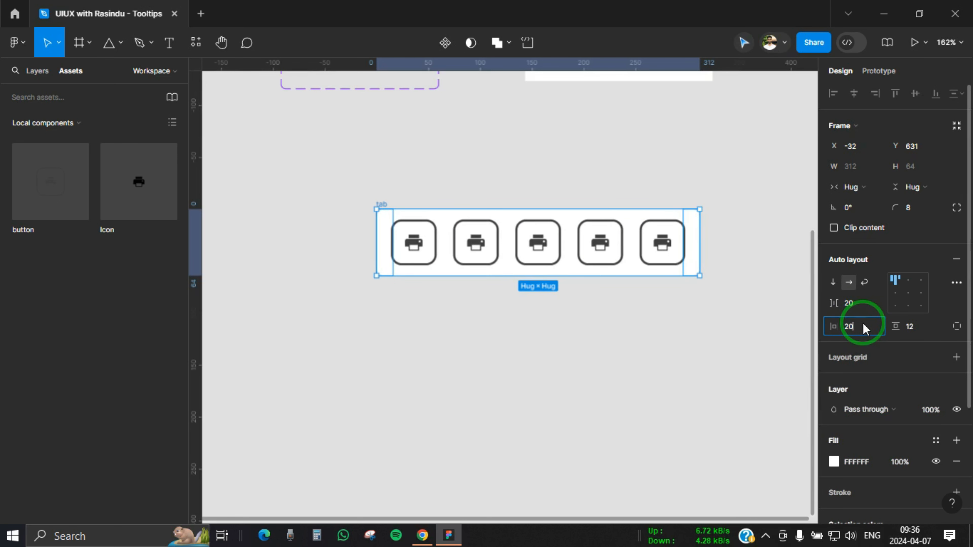
{"action": "key", "text": "Return"}
{"action": "left_click_drag", "start_coordinate": [640, 333], "coordinate": [623, 301]}
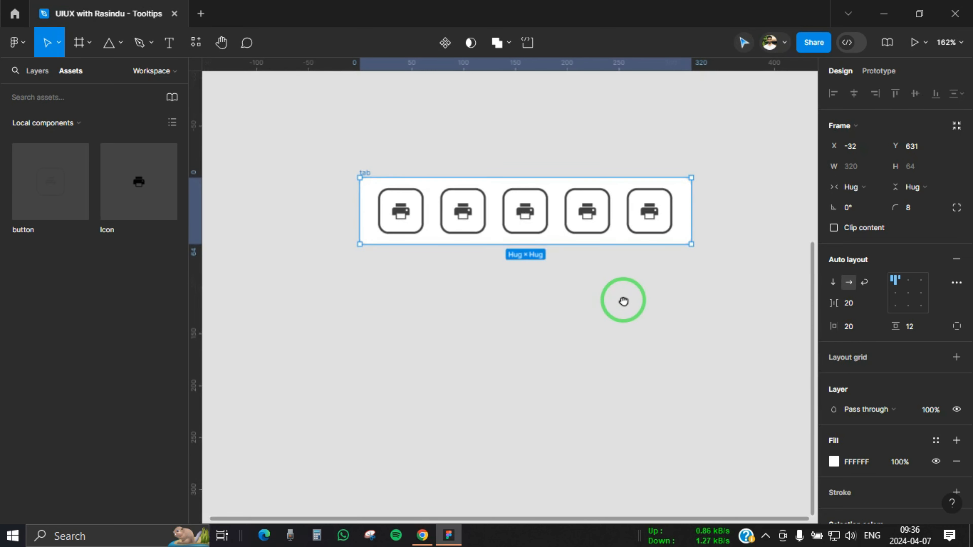
{"action": "left_click", "coordinate": [915, 326]}
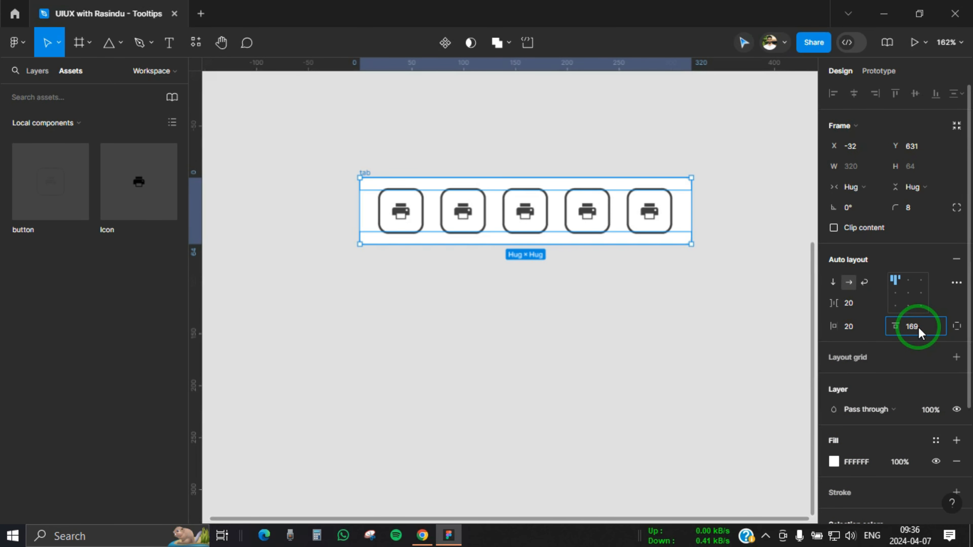
{"action": "type", "text": "16"}
{"action": "key", "text": "Return"}
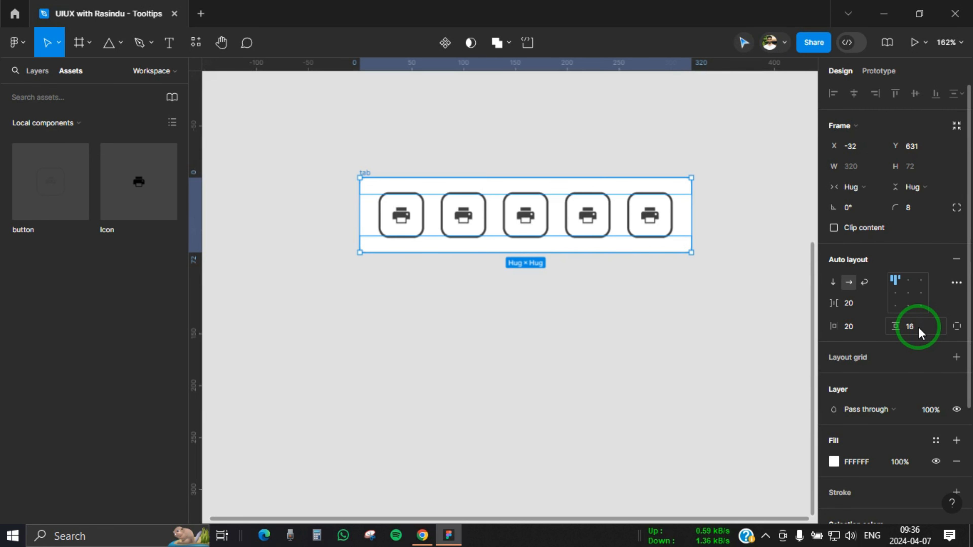
{"action": "left_click", "coordinate": [774, 297]}
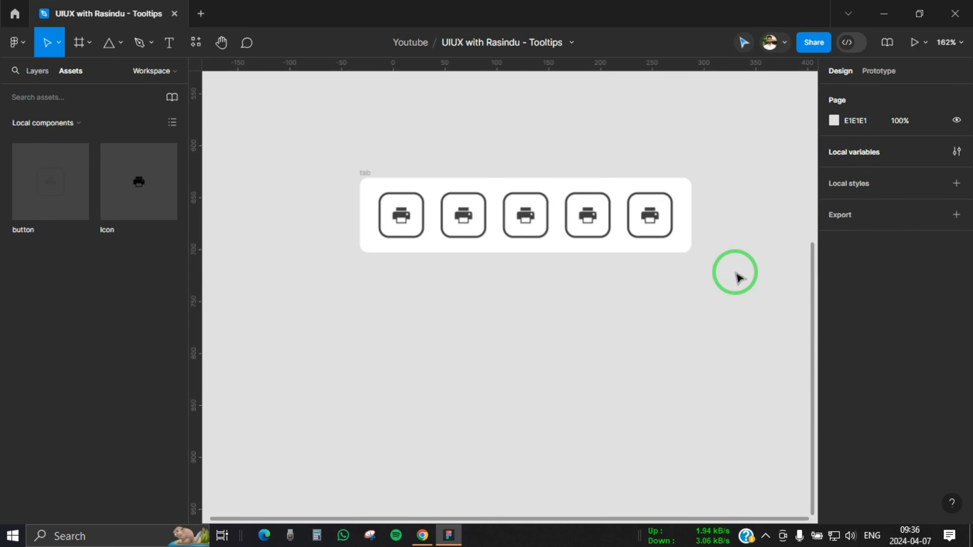
- Move the tab frame directly beneath the button component set, at about X -125 and Y 584
{"action": "scroll", "coordinate": [737, 276], "scroll_direction": "down", "scroll_amount": 5}
{"action": "left_click_drag", "start_coordinate": [733, 275], "coordinate": [678, 308]}
{"action": "left_click_drag", "start_coordinate": [454, 240], "coordinate": [397, 209]}
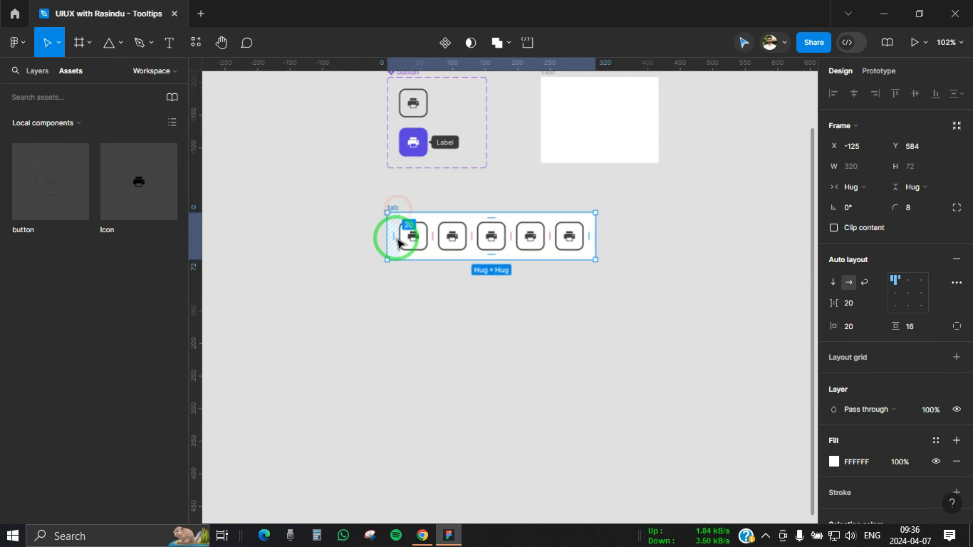
- Rename the Icon component set's variant property from Property 1 to Icon
{"action": "scroll", "coordinate": [397, 238], "scroll_direction": "up", "scroll_amount": 2}
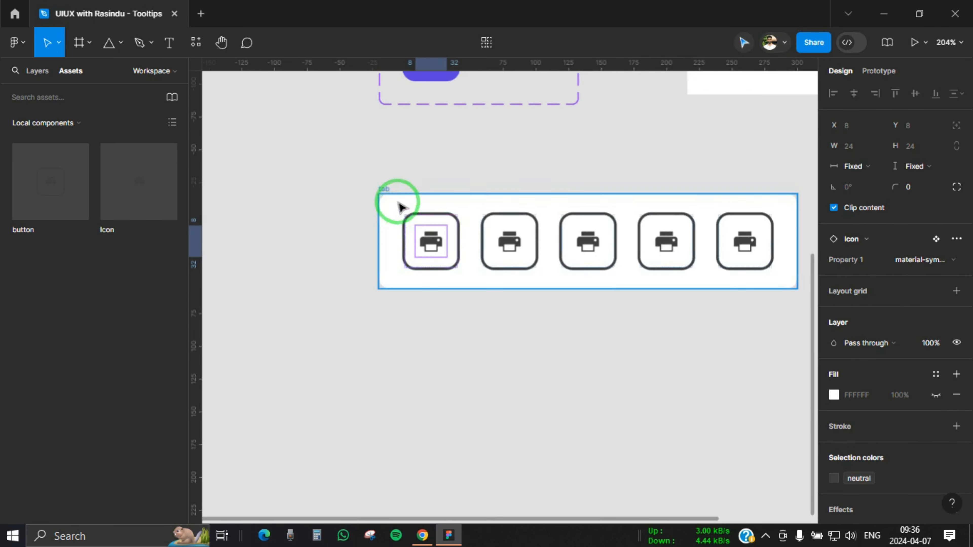
{"action": "scroll", "coordinate": [321, 266], "scroll_direction": "down", "scroll_amount": 3}
{"action": "left_click", "coordinate": [310, 228]}
{"action": "left_click_drag", "start_coordinate": [310, 228], "coordinate": [421, 445]}
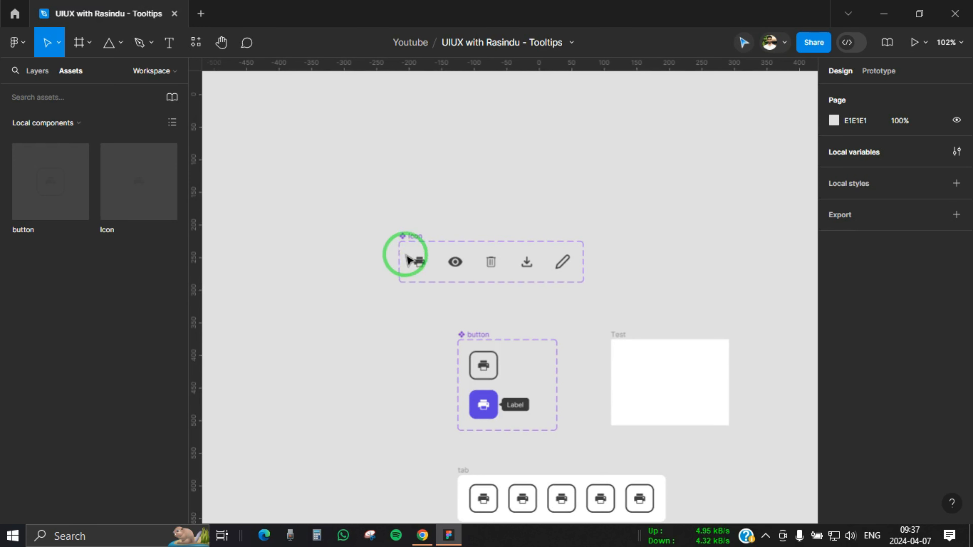
{"action": "left_click", "coordinate": [411, 235]}
{"action": "left_click", "coordinate": [871, 293]}
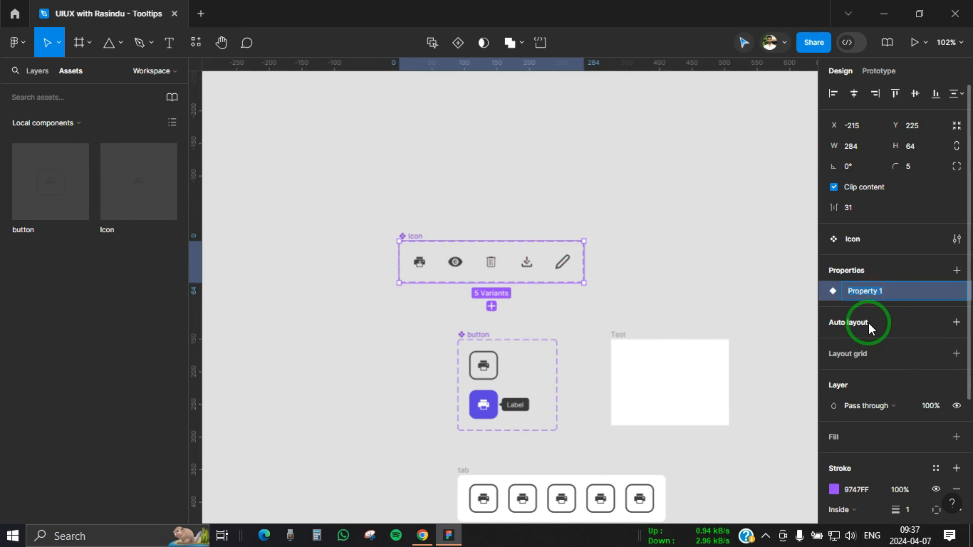
{"action": "type", "text": "Icon"}
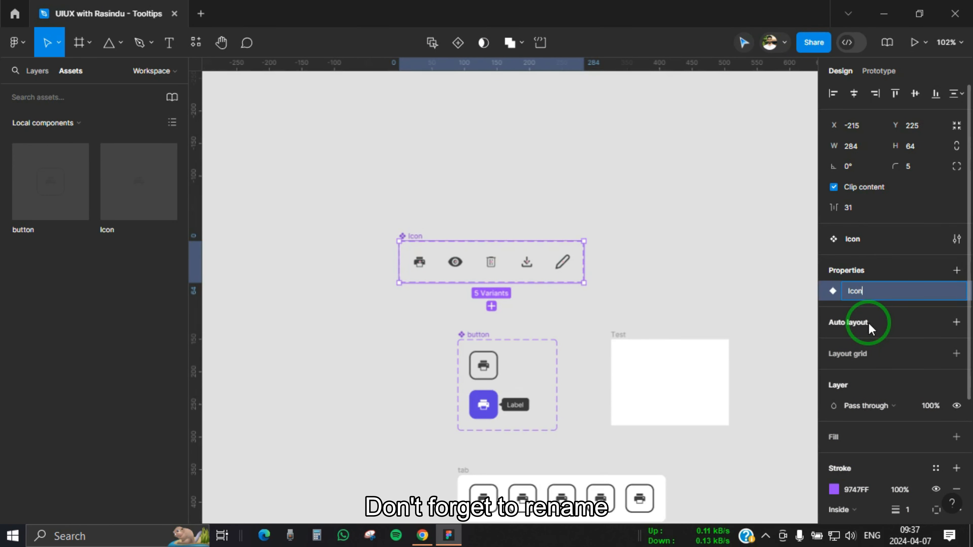
{"action": "key", "text": "Return"}
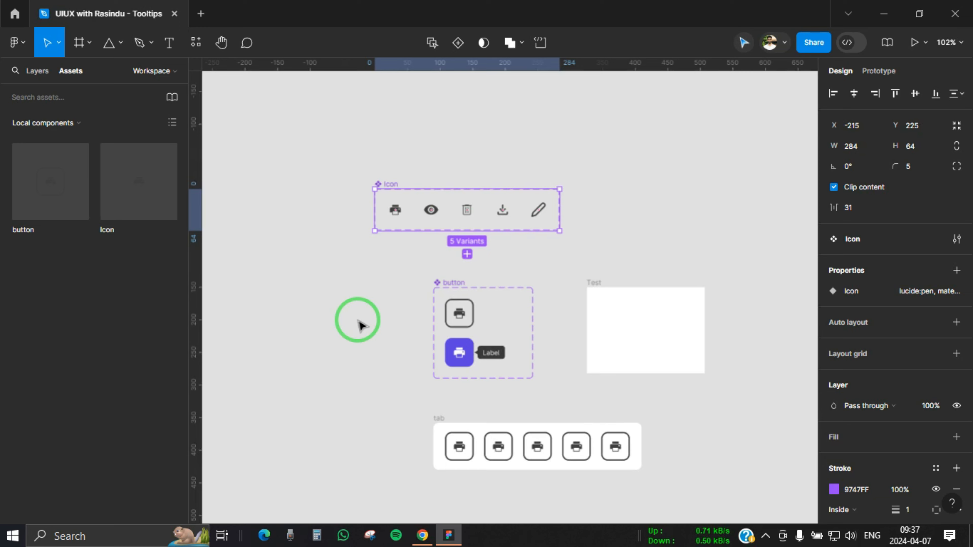
- Expose the nested Icon instance's properties on the button component set
{"action": "left_click_drag", "start_coordinate": [358, 320], "coordinate": [347, 293]}
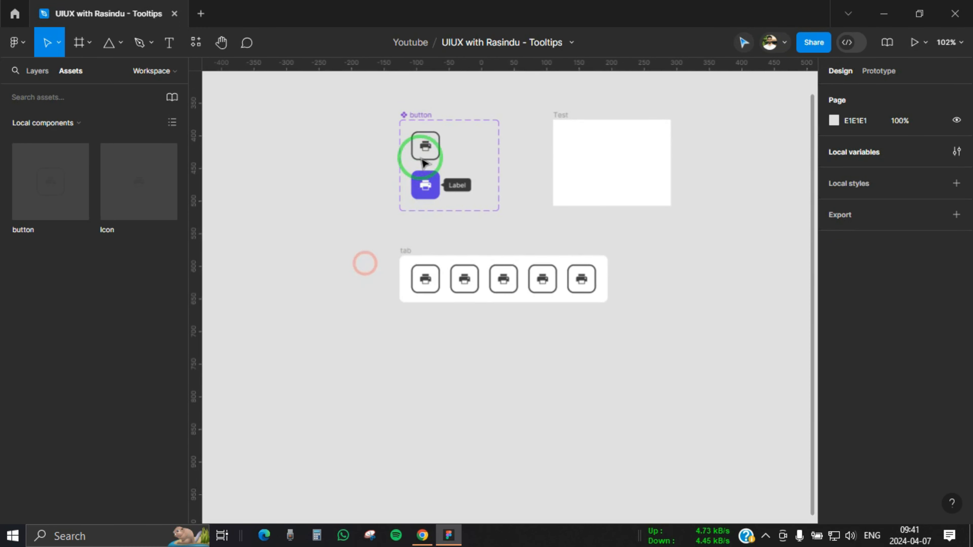
{"action": "scroll", "coordinate": [423, 129], "scroll_direction": "up", "scroll_amount": 5}
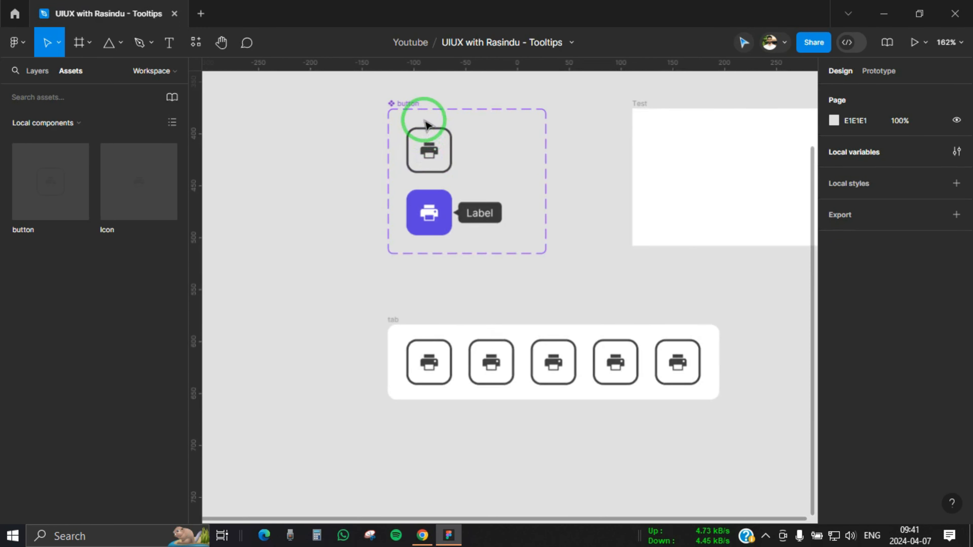
{"action": "left_click", "coordinate": [408, 103]}
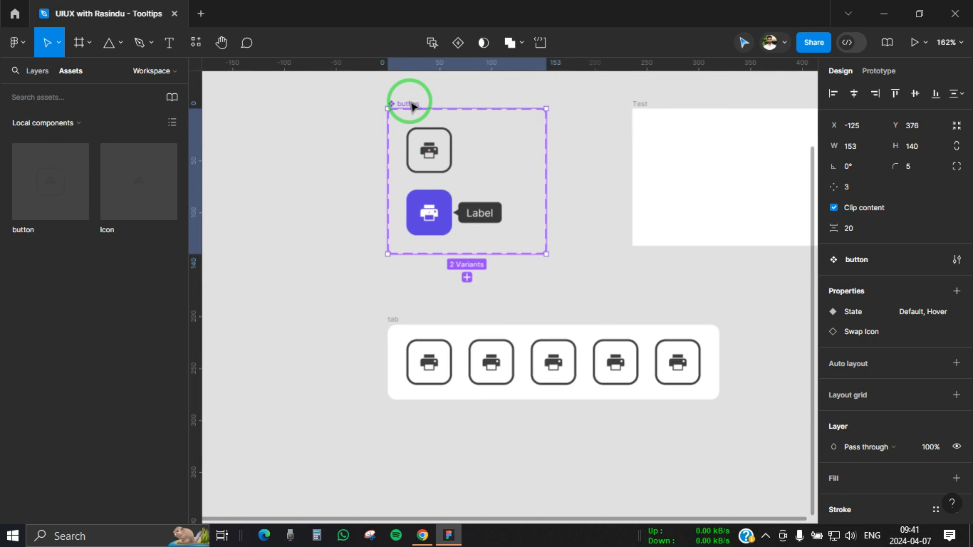
{"action": "left_click", "coordinate": [956, 291]}
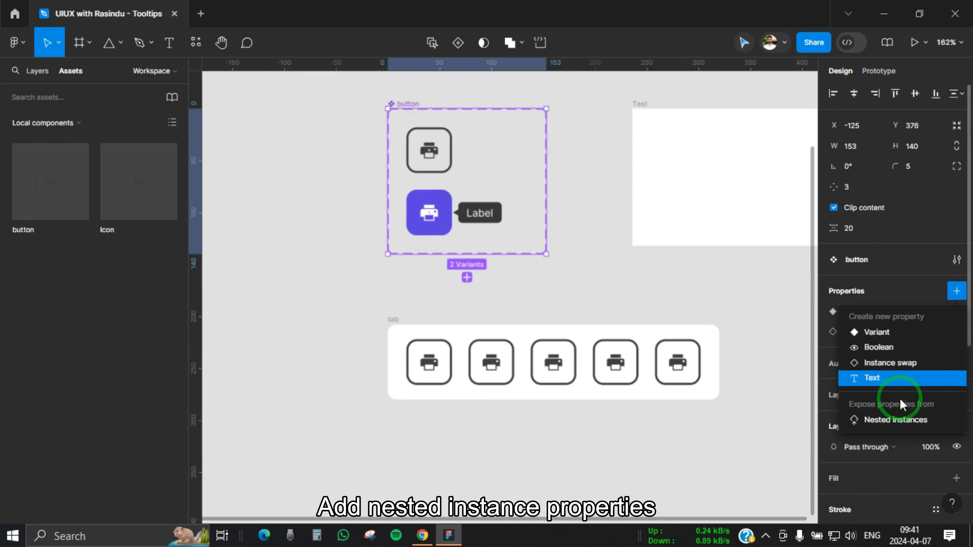
{"action": "left_click", "coordinate": [896, 418]}
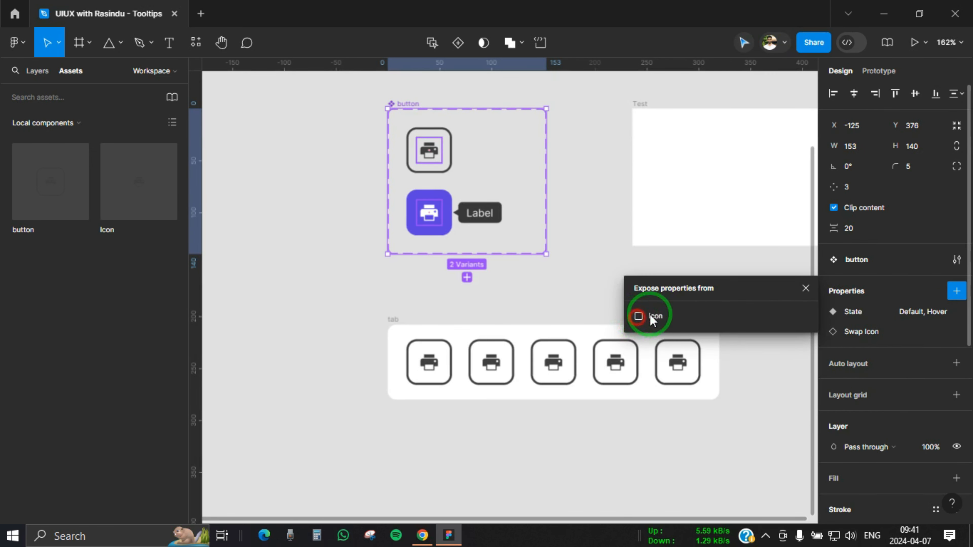
{"action": "left_click", "coordinate": [638, 316]}
{"action": "left_click", "coordinate": [805, 288]}
- Change the icon of the first button in the tab frame to mdi:eye
{"action": "scroll", "coordinate": [574, 264], "scroll_direction": "down", "scroll_amount": 3}
{"action": "left_click", "coordinate": [377, 355]}
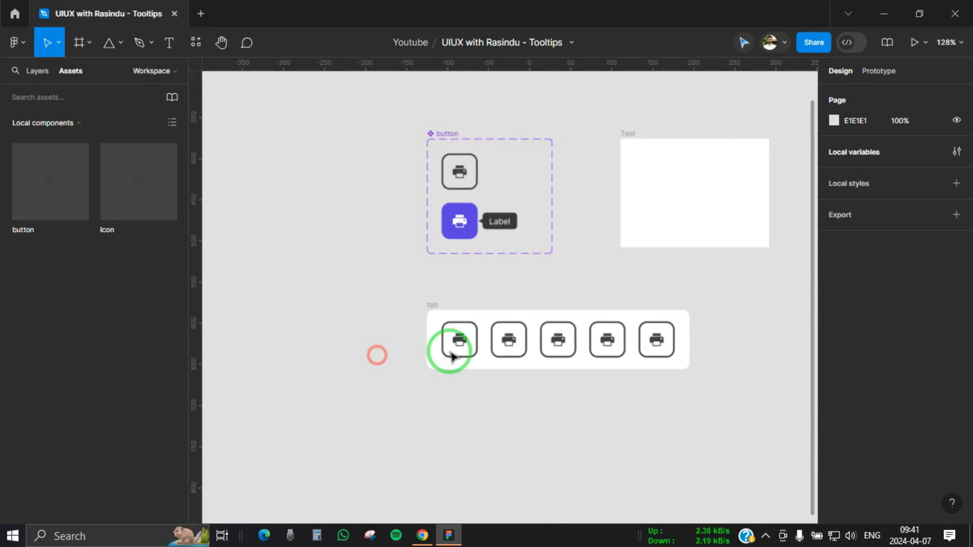
{"action": "left_click", "coordinate": [458, 350]}
{"action": "left_click_drag", "start_coordinate": [470, 420], "coordinate": [433, 383]}
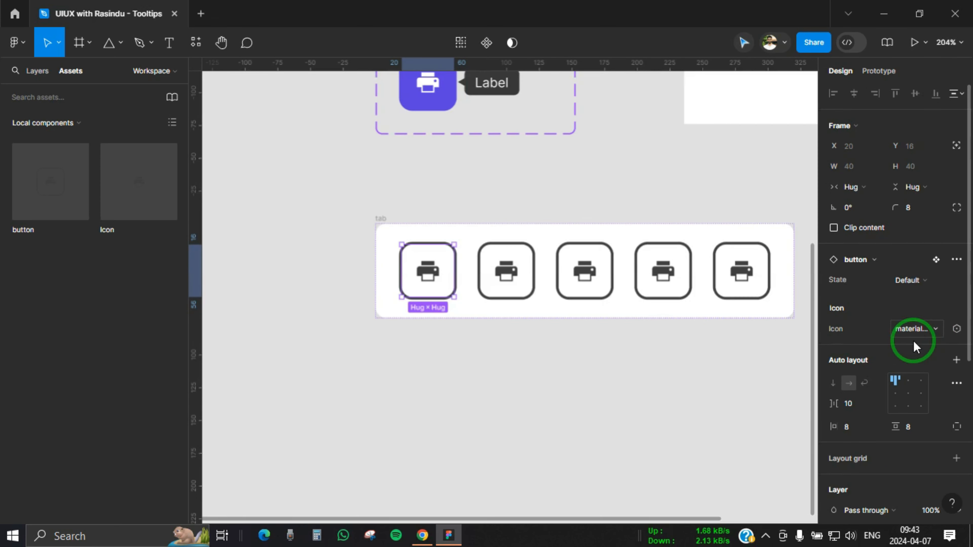
{"action": "left_click", "coordinate": [932, 334]}
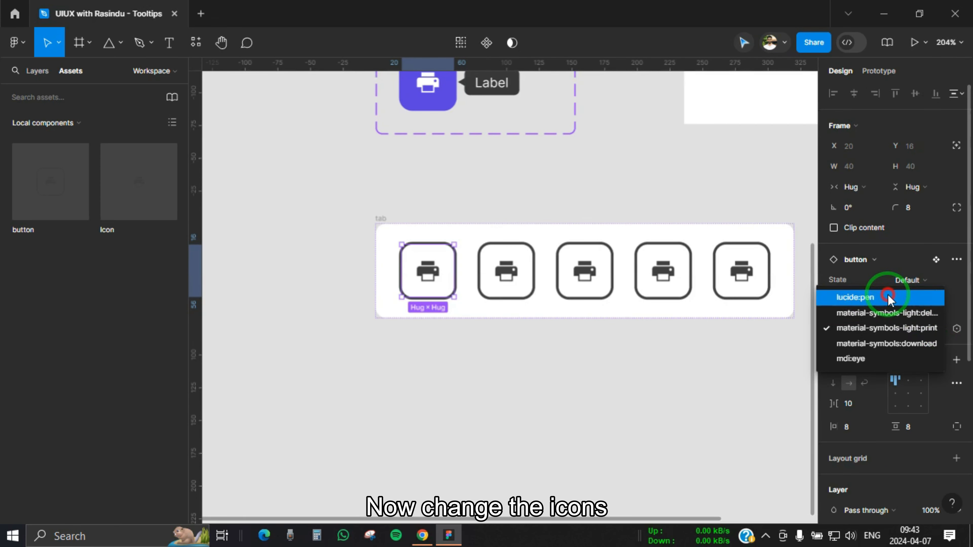
{"action": "left_click", "coordinate": [877, 298]}
{"action": "left_click", "coordinate": [934, 331]}
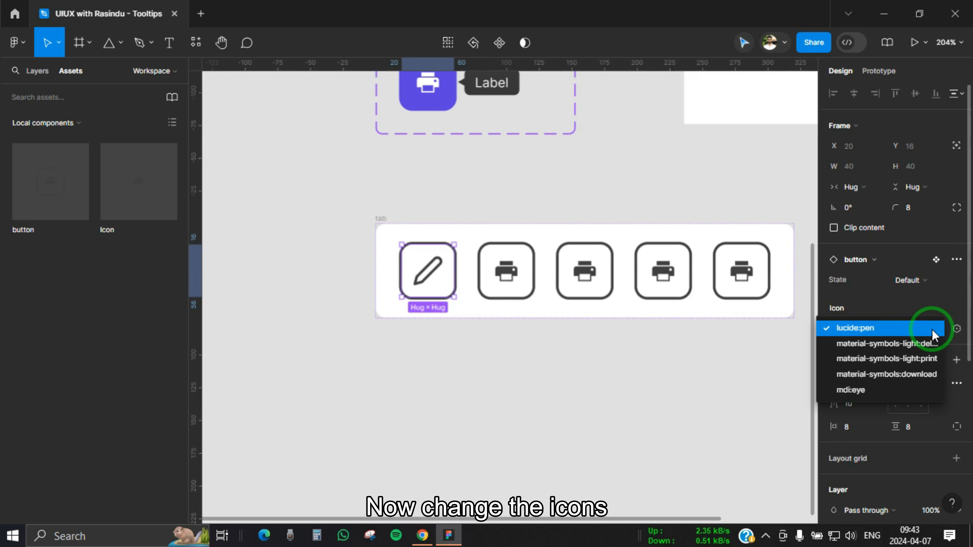
{"action": "left_click", "coordinate": [891, 391]}
- Change the icon of the second button in the tab frame to lucide:pen
{"action": "left_click_drag", "start_coordinate": [655, 389], "coordinate": [606, 390]}
{"action": "left_click", "coordinate": [456, 295]}
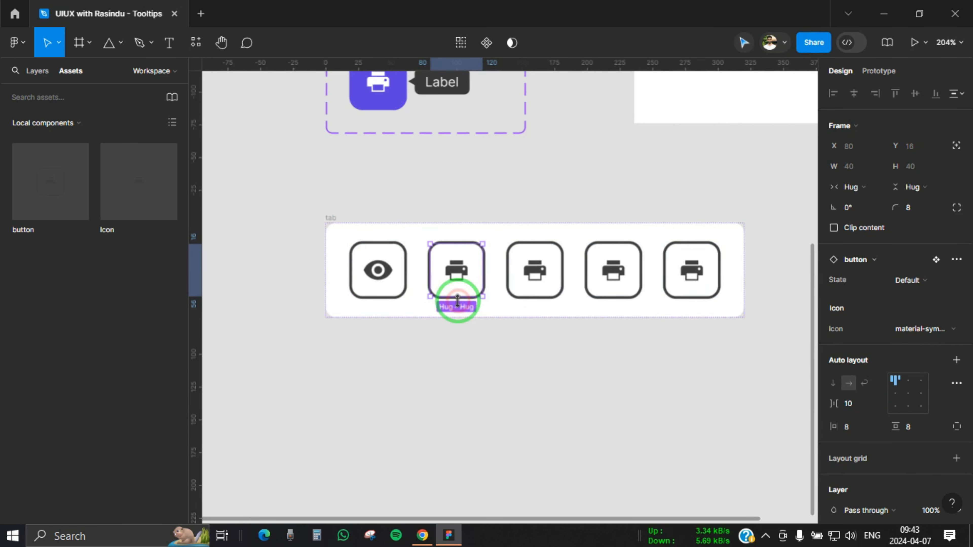
{"action": "left_click", "coordinate": [918, 328]}
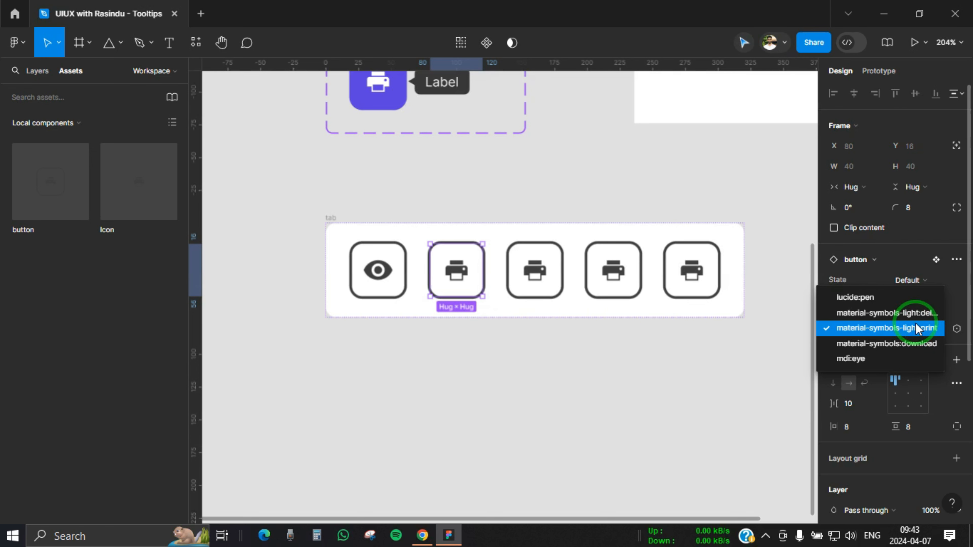
{"action": "left_click", "coordinate": [896, 299]}
- Change the icon of the fourth button in the tab frame to material-symbols:download
{"action": "left_click_drag", "start_coordinate": [606, 391], "coordinate": [567, 393]}
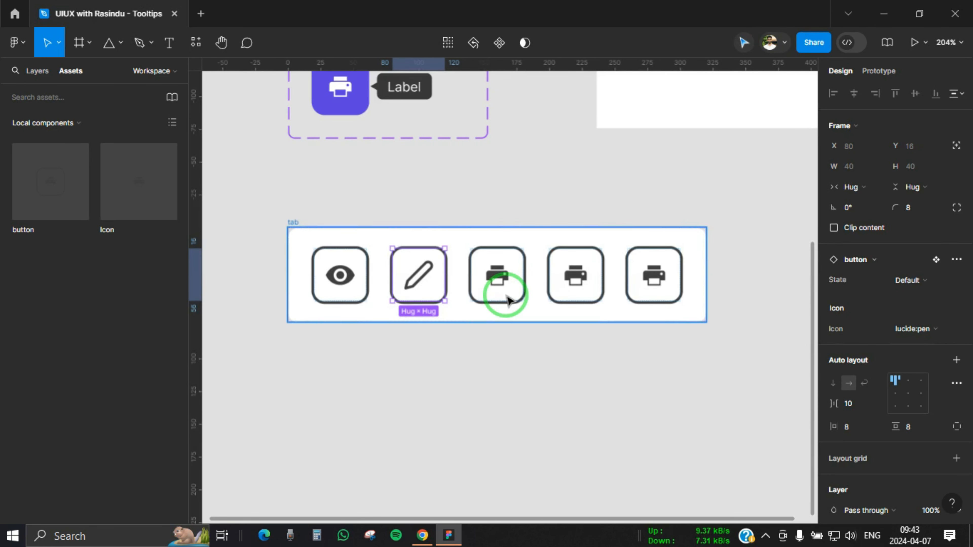
{"action": "left_click", "coordinate": [501, 279]}
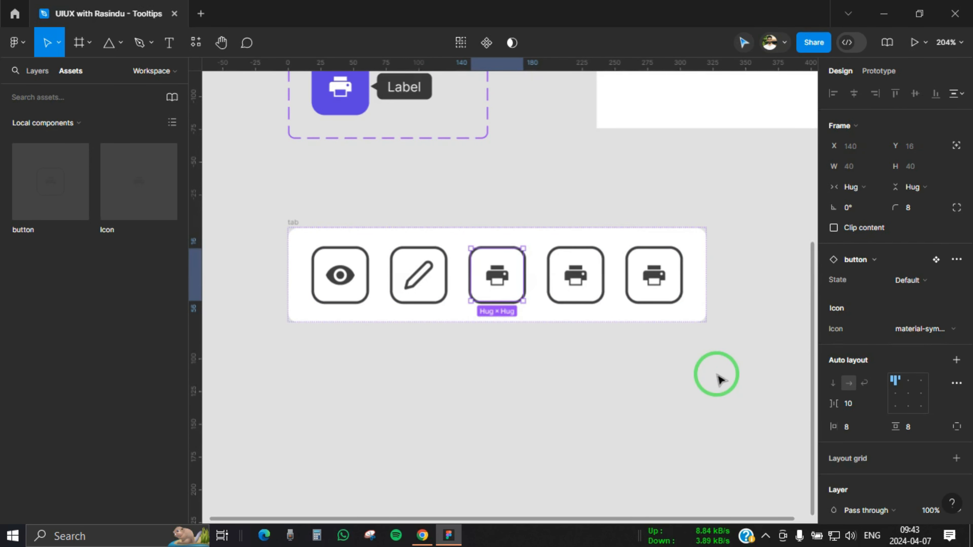
{"action": "left_click", "coordinate": [575, 291]}
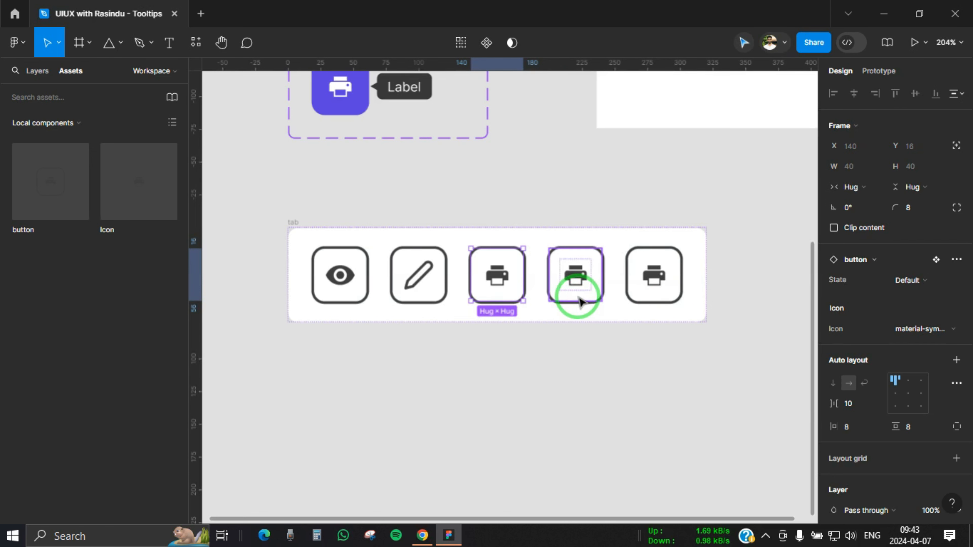
{"action": "left_click", "coordinate": [915, 329]}
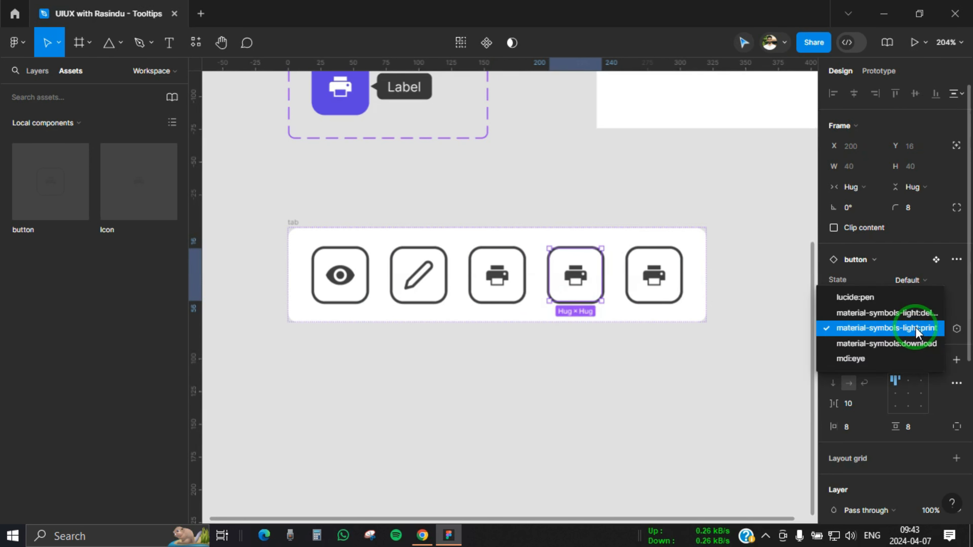
{"action": "left_click", "coordinate": [921, 343]}
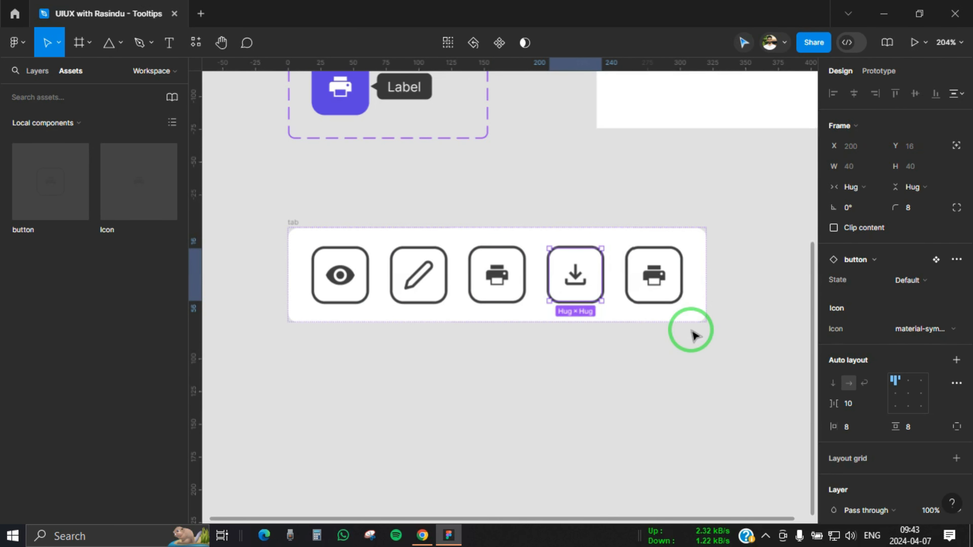
- Change the icon of the fifth button in the tab frame to the material-symbols-light delete icon
{"action": "left_click", "coordinate": [659, 287]}
{"action": "left_click", "coordinate": [917, 329]}
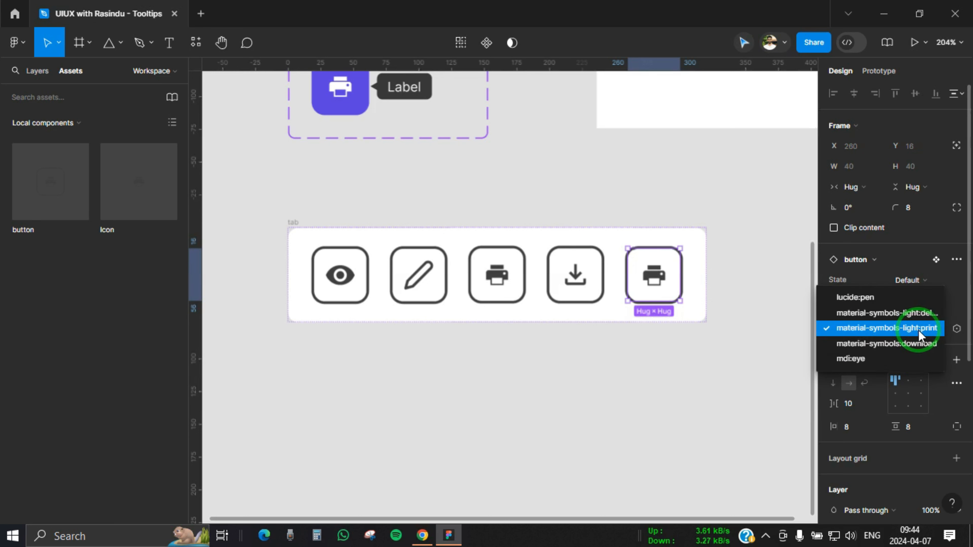
{"action": "left_click", "coordinate": [910, 315]}
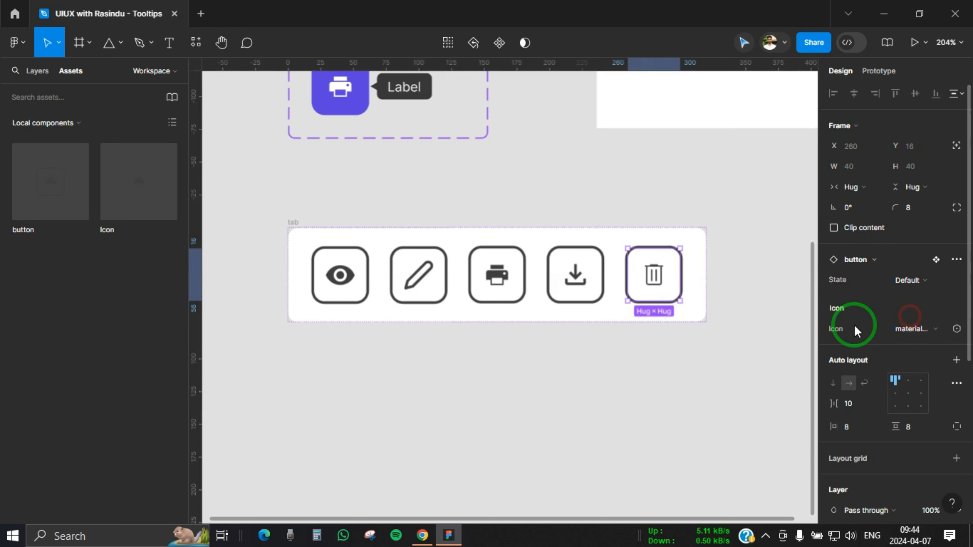
- Set the spacing between the buttons in the tab frame's auto layout to 24
{"action": "left_click", "coordinate": [565, 378]}
{"action": "scroll", "coordinate": [525, 372], "scroll_direction": "down", "scroll_amount": 1}
{"action": "left_click_drag", "start_coordinate": [522, 397], "coordinate": [503, 357]}
{"action": "scroll", "coordinate": [532, 379], "scroll_direction": "down", "scroll_amount": 1}
{"action": "left_click", "coordinate": [375, 269]}
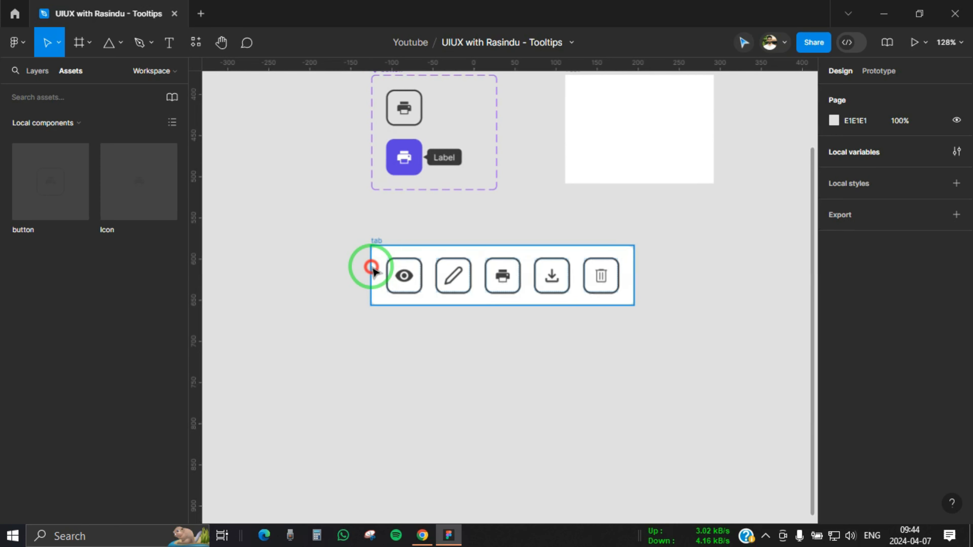
{"action": "left_click", "coordinate": [853, 303]}
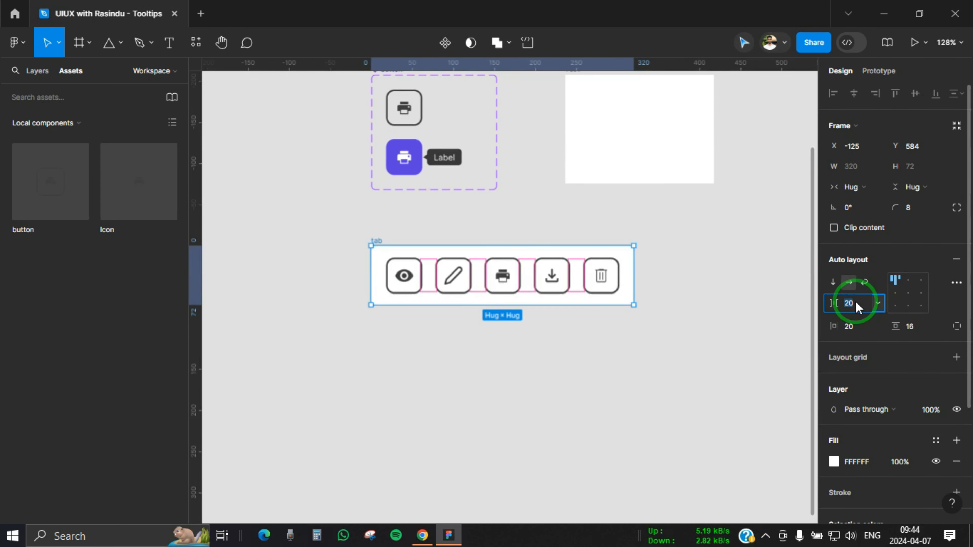
{"action": "type", "text": "24"}
{"action": "key", "text": "Return"}
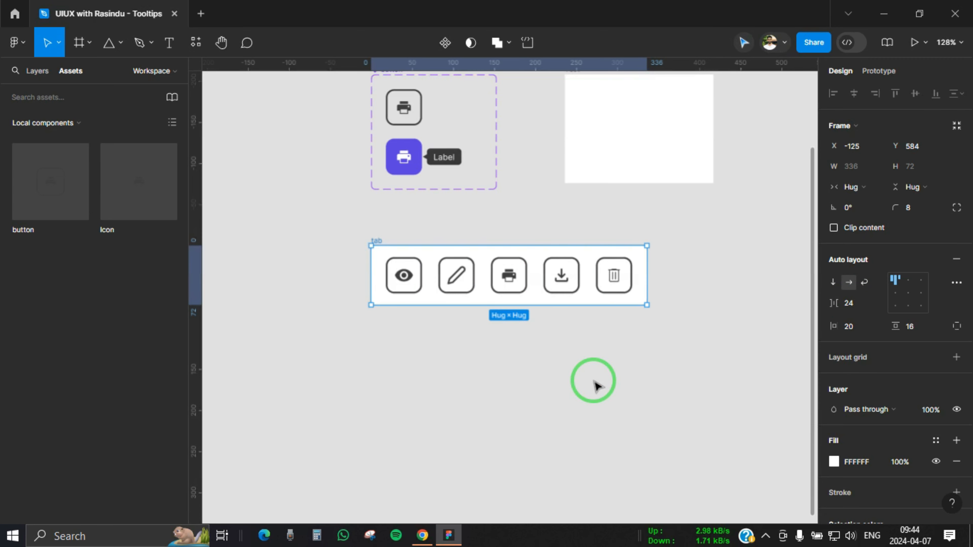
- Switch the tab frame's auto layout direction to vertical so the five buttons stack in a column
{"action": "left_click", "coordinate": [558, 388]}
{"action": "scroll", "coordinate": [498, 330], "scroll_direction": "down", "scroll_amount": 1}
{"action": "left_click", "coordinate": [374, 228]}
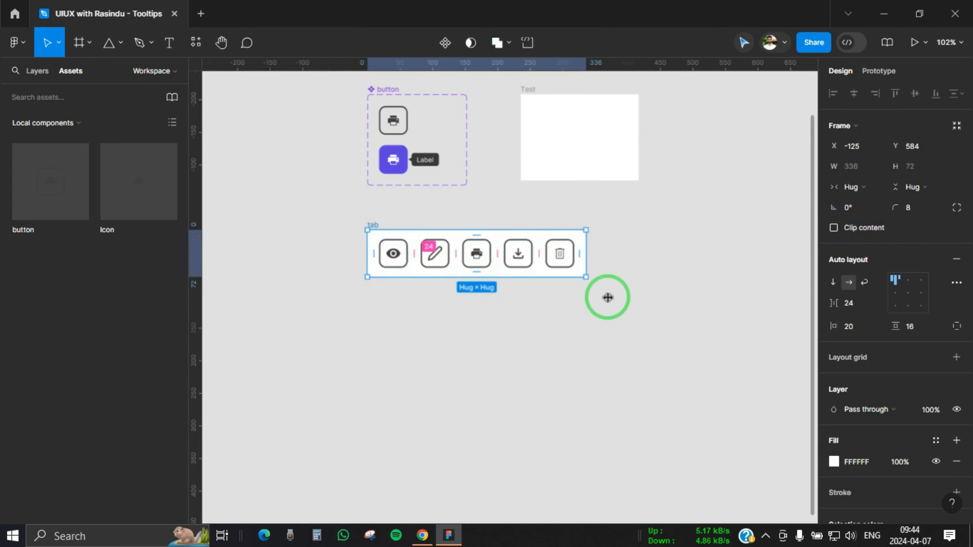
{"action": "left_click", "coordinate": [833, 282]}
{"action": "left_click_drag", "start_coordinate": [529, 386], "coordinate": [613, 337]}
{"action": "left_click_drag", "start_coordinate": [543, 360], "coordinate": [590, 323]}
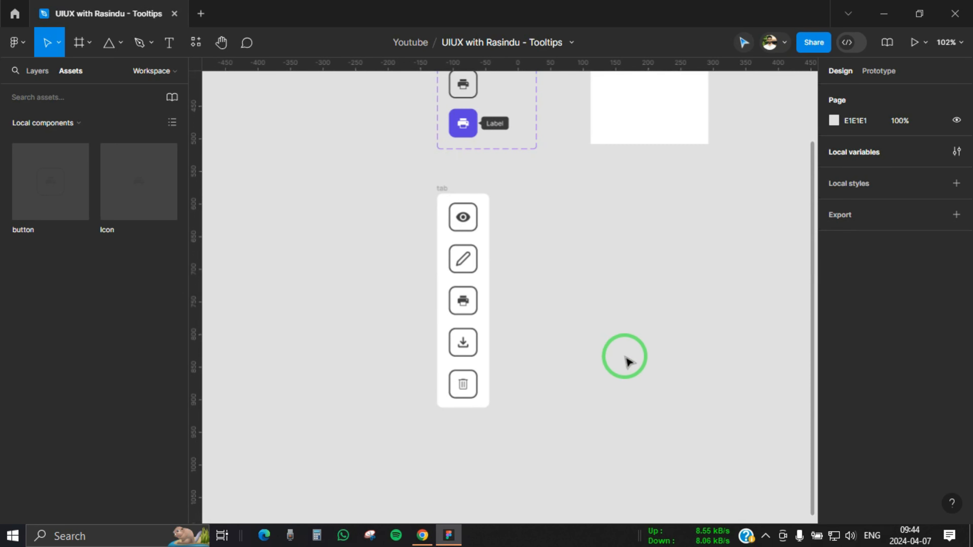
- Set the tab frame's vertical padding to 20
{"action": "left_click", "coordinate": [441, 191]}
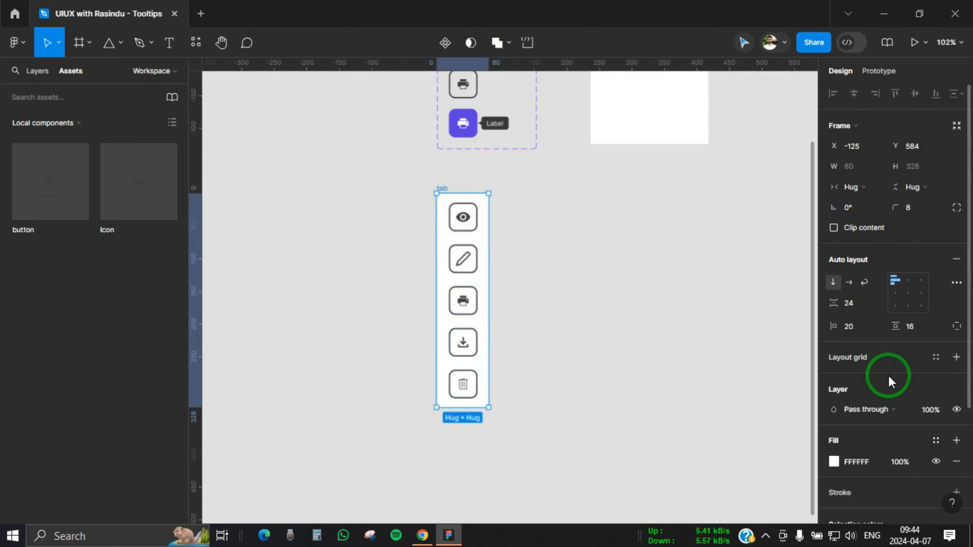
{"action": "left_click", "coordinate": [925, 330]}
{"action": "type", "text": "20"}
{"action": "key", "text": "Return"}
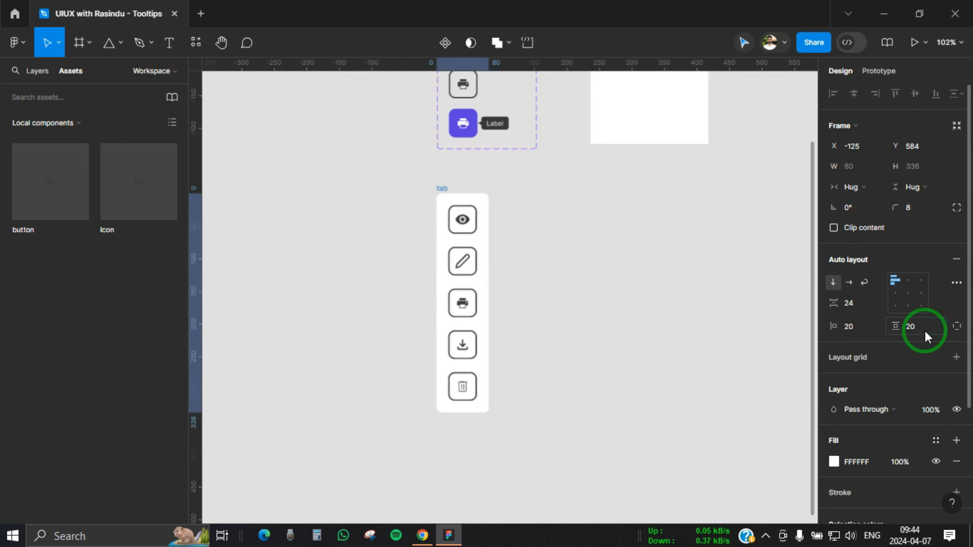
{"action": "left_click", "coordinate": [574, 335]}
- Stretch the Test frame downward to a height of about 513
{"action": "left_click_drag", "start_coordinate": [554, 303], "coordinate": [510, 267]}
{"action": "scroll", "coordinate": [501, 332], "scroll_direction": "down", "scroll_amount": 2}
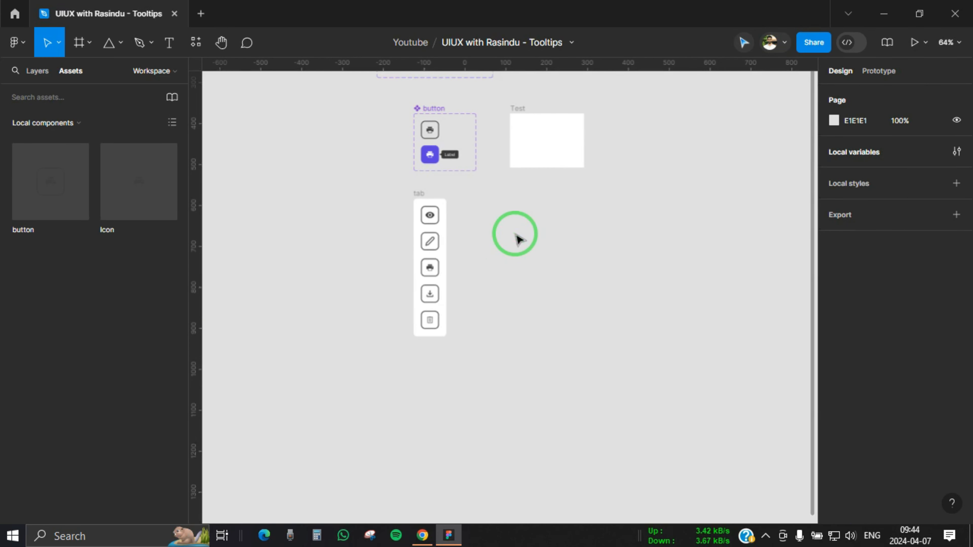
{"action": "left_click", "coordinate": [519, 110]}
{"action": "left_click_drag", "start_coordinate": [531, 167], "coordinate": [535, 323]}
- Move the tab frame into the Test frame and center it there horizontally and vertically
{"action": "left_click", "coordinate": [419, 191]}
{"action": "left_click_drag", "start_coordinate": [487, 187], "coordinate": [532, 150]}
{"action": "left_click", "coordinate": [860, 94]}
{"action": "left_click", "coordinate": [914, 94]}
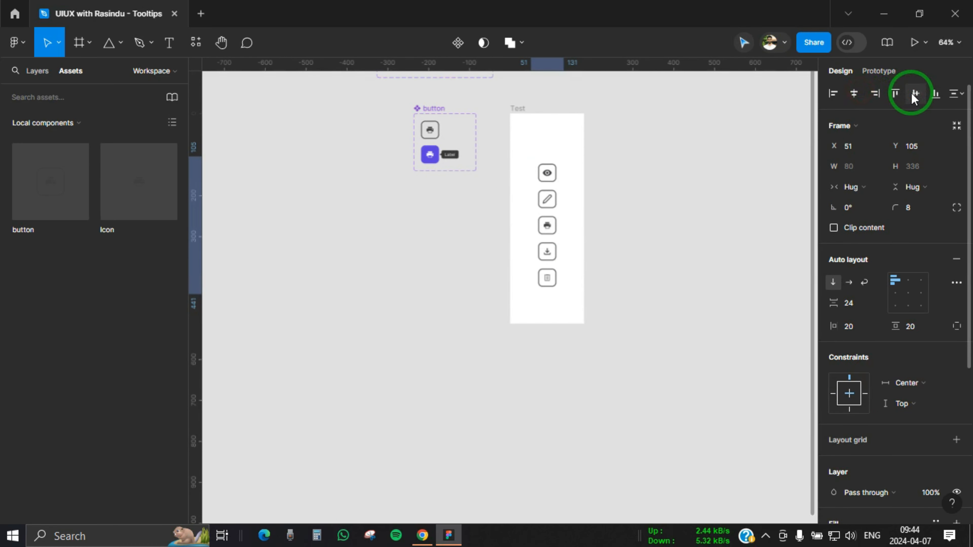
- Widen the Test frame to about 510
{"action": "left_click", "coordinate": [520, 111]}
{"action": "left_click_drag", "start_coordinate": [583, 219], "coordinate": [719, 250]}
{"action": "left_click_drag", "start_coordinate": [649, 279], "coordinate": [525, 297]}
- Add a stroke to the tab frame using the hover color variable
{"action": "left_click", "coordinate": [490, 270]}
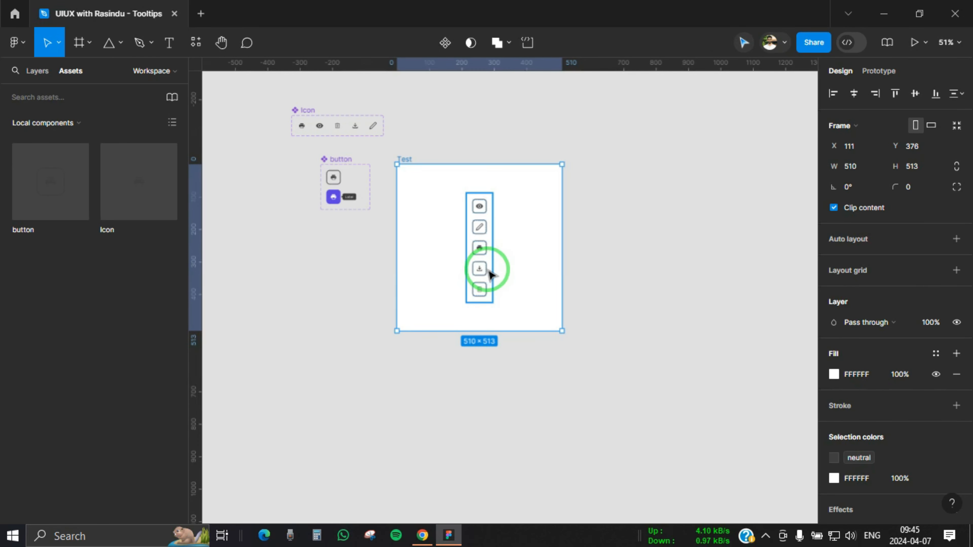
{"action": "key", "text": "shift+a"}
{"action": "scroll", "coordinate": [904, 388], "scroll_direction": "down", "scroll_amount": 4}
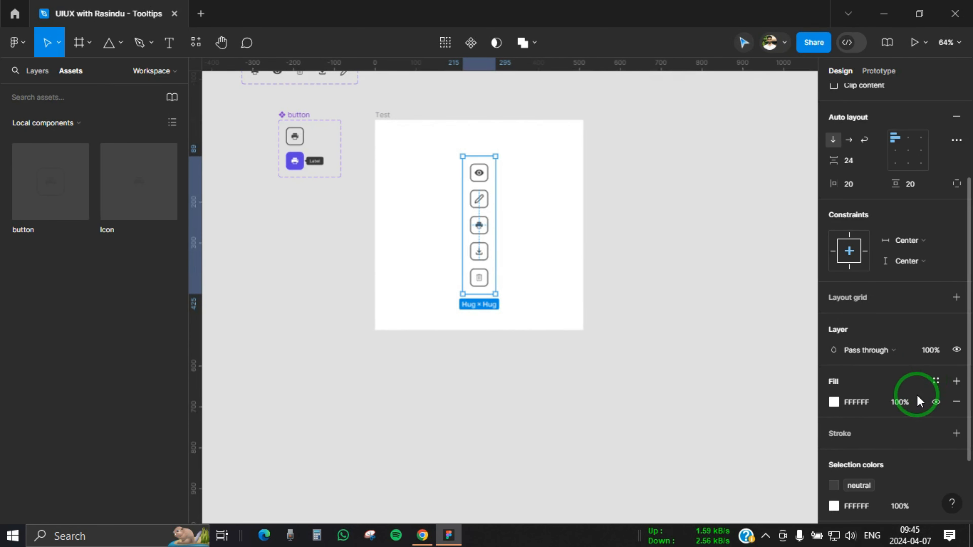
{"action": "scroll", "coordinate": [917, 417], "scroll_direction": "down", "scroll_amount": 2}
{"action": "left_click", "coordinate": [935, 362]}
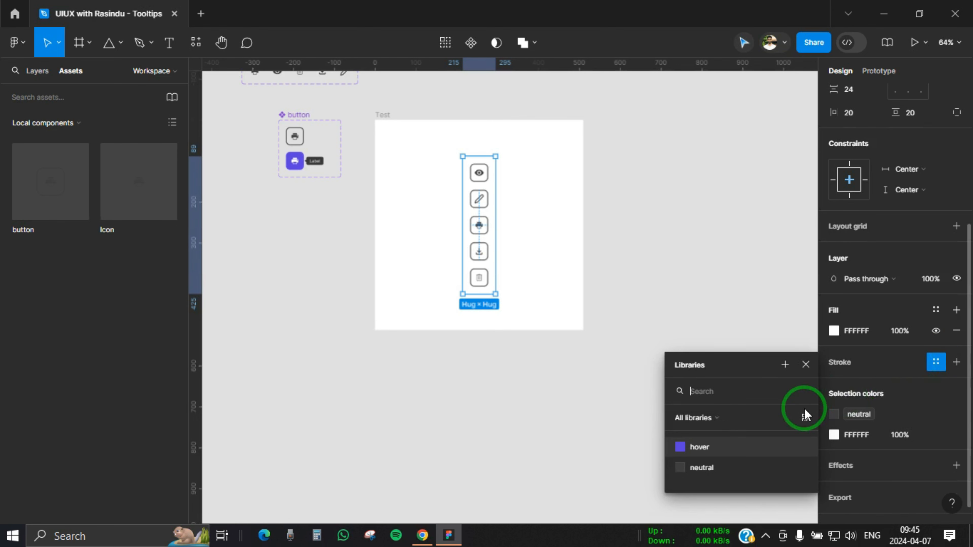
{"action": "left_click", "coordinate": [733, 446]}
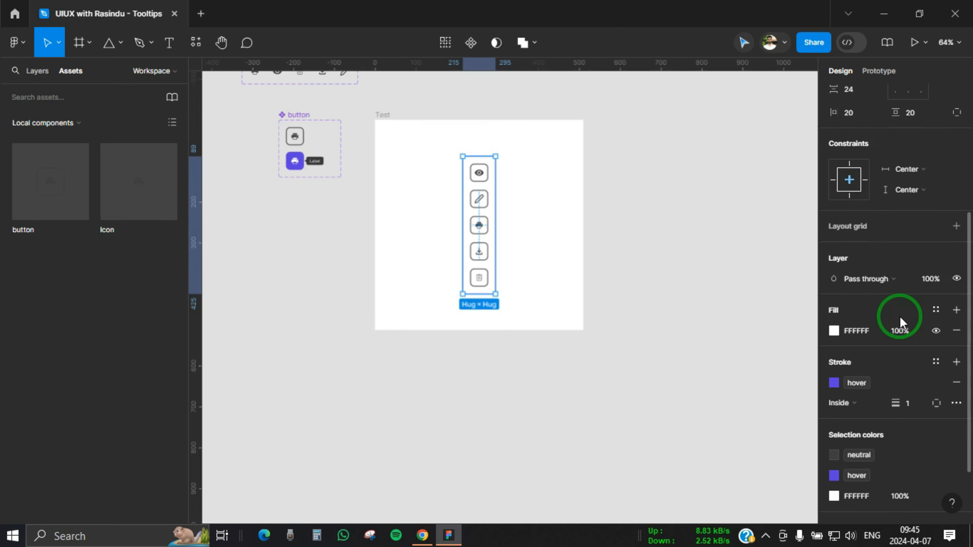
{"action": "scroll", "coordinate": [900, 316], "scroll_direction": "up", "scroll_amount": 6}
{"action": "left_click", "coordinate": [489, 400]}
- Preview the Test frame's prototype in an enlarged preview window and check the buttons' hover states and tooltips
{"action": "scroll", "coordinate": [488, 399], "scroll_direction": "up", "scroll_amount": 2}
{"action": "scroll", "coordinate": [438, 401], "scroll_direction": "down", "scroll_amount": 2}
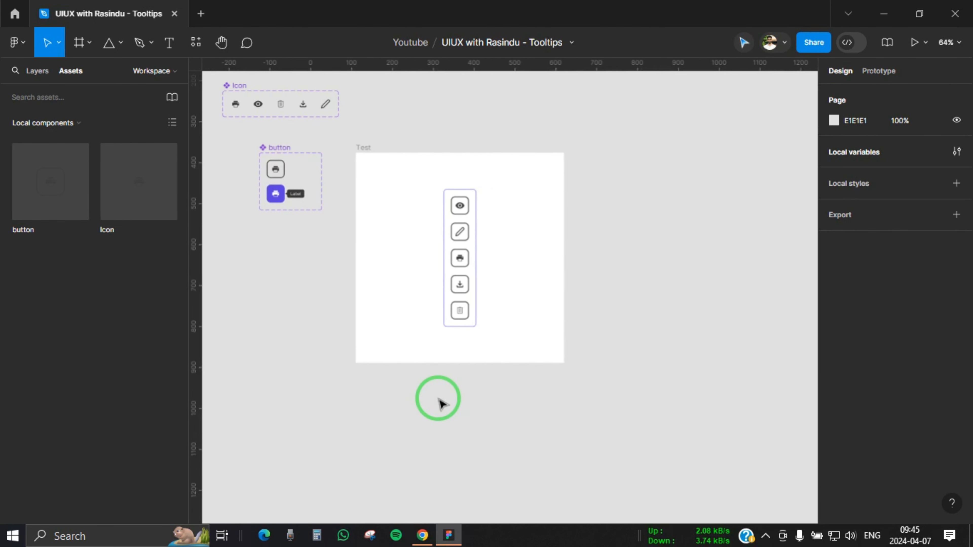
{"action": "scroll", "coordinate": [419, 393], "scroll_direction": "down", "scroll_amount": 1}
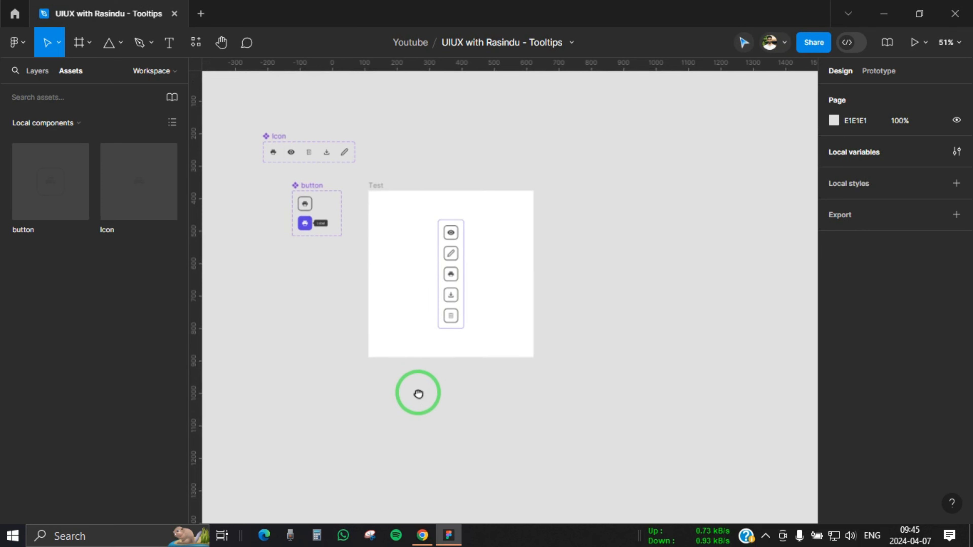
{"action": "left_click", "coordinate": [376, 181]}
{"action": "key", "text": "shift+space"}
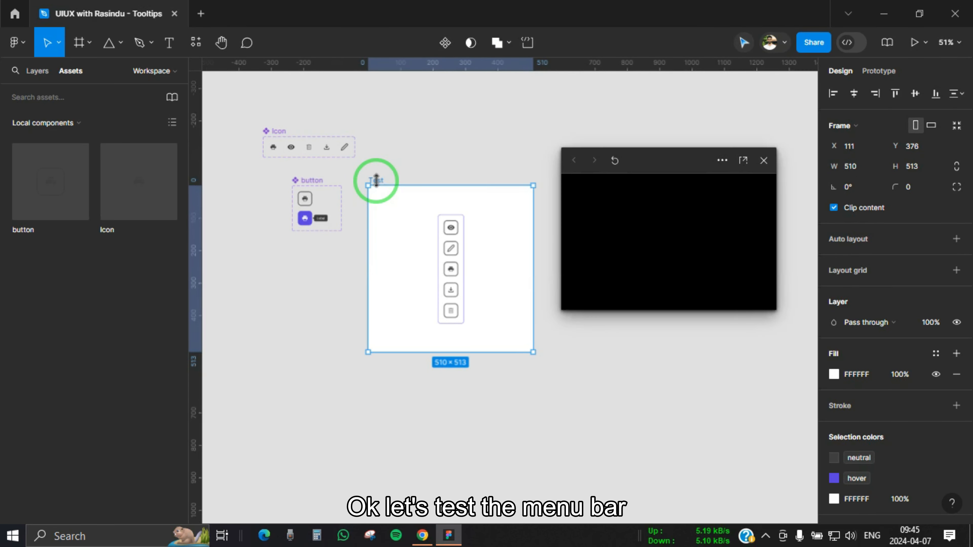
{"action": "left_click_drag", "start_coordinate": [728, 311], "coordinate": [725, 489]}
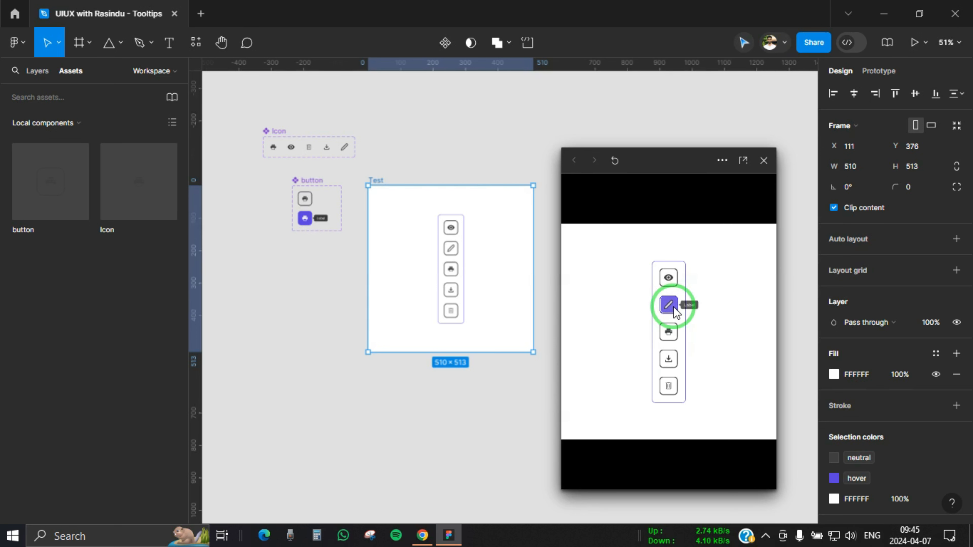
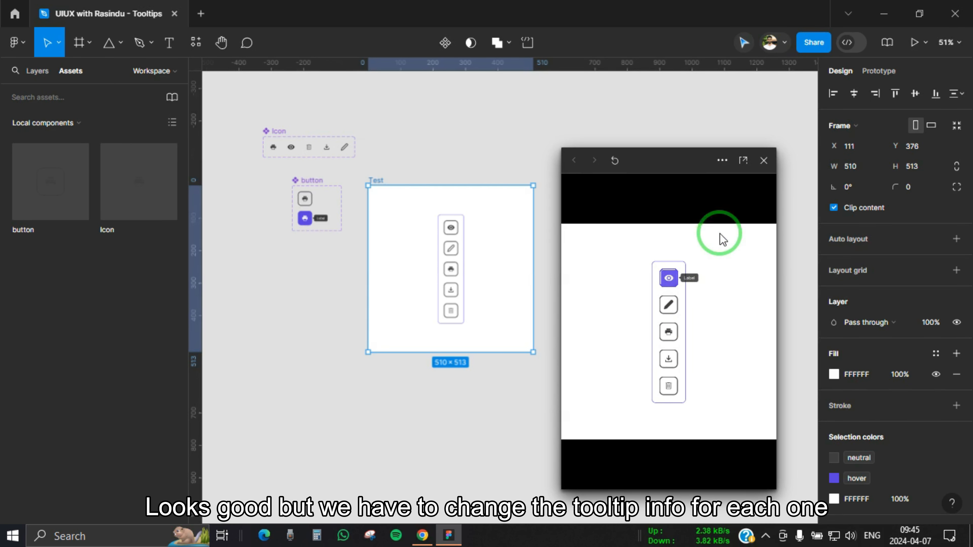
{"action": "left_click", "coordinate": [763, 160]}
- Add a Set variable action to the While hovering interaction of the eye button in the Test frame
{"action": "scroll", "coordinate": [682, 230], "scroll_direction": "left", "scroll_amount": 3}
{"action": "left_click", "coordinate": [670, 265]}
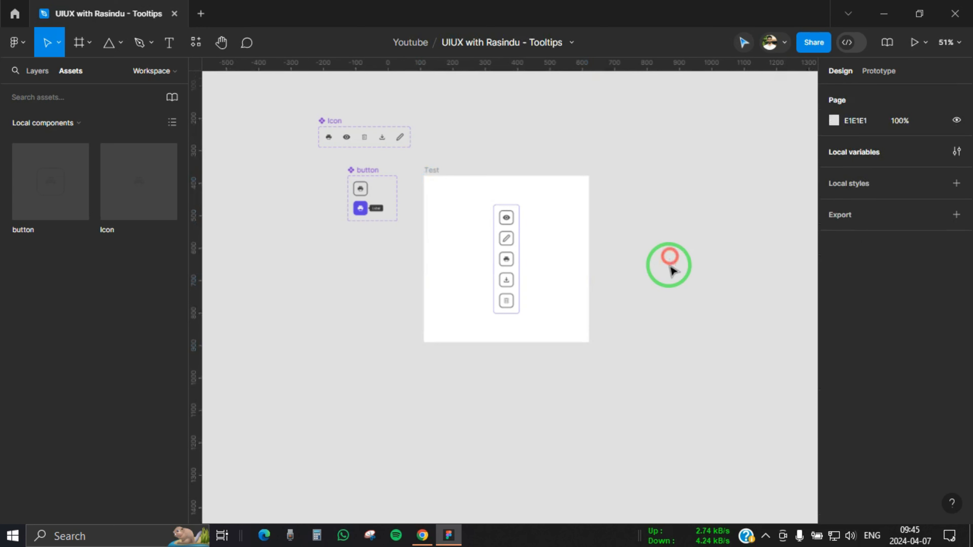
{"action": "scroll", "coordinate": [527, 222], "scroll_direction": "up", "scroll_amount": 5}
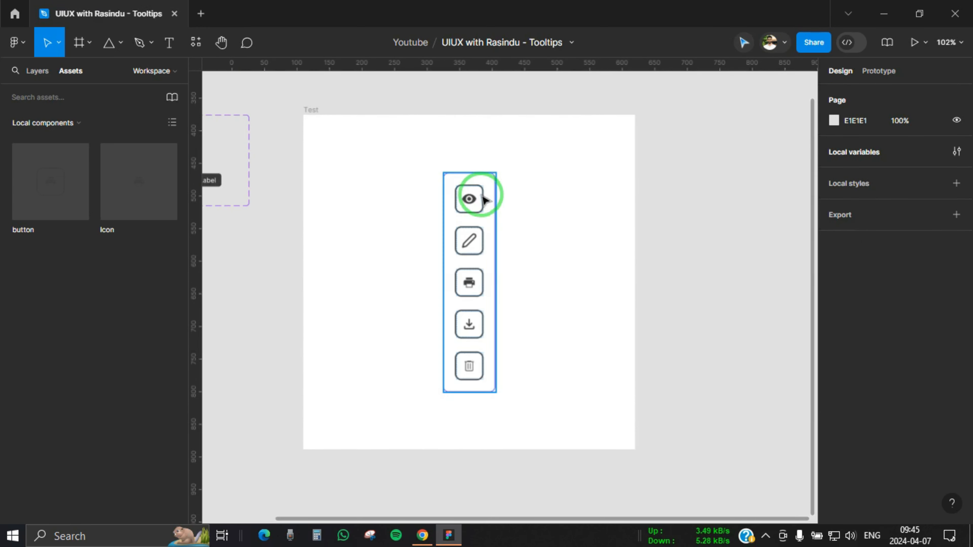
{"action": "left_click", "coordinate": [485, 200]}
{"action": "left_click", "coordinate": [485, 200]}
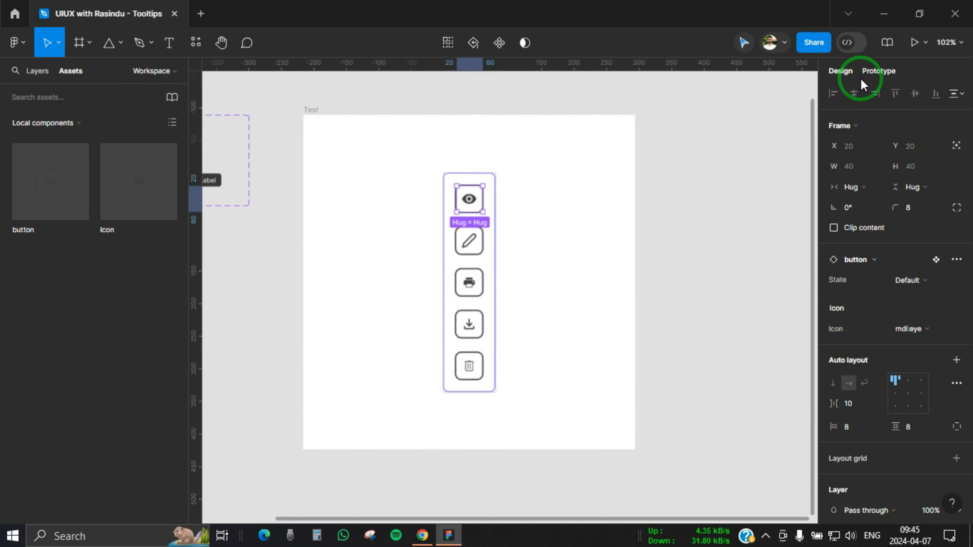
{"action": "left_click", "coordinate": [887, 71]}
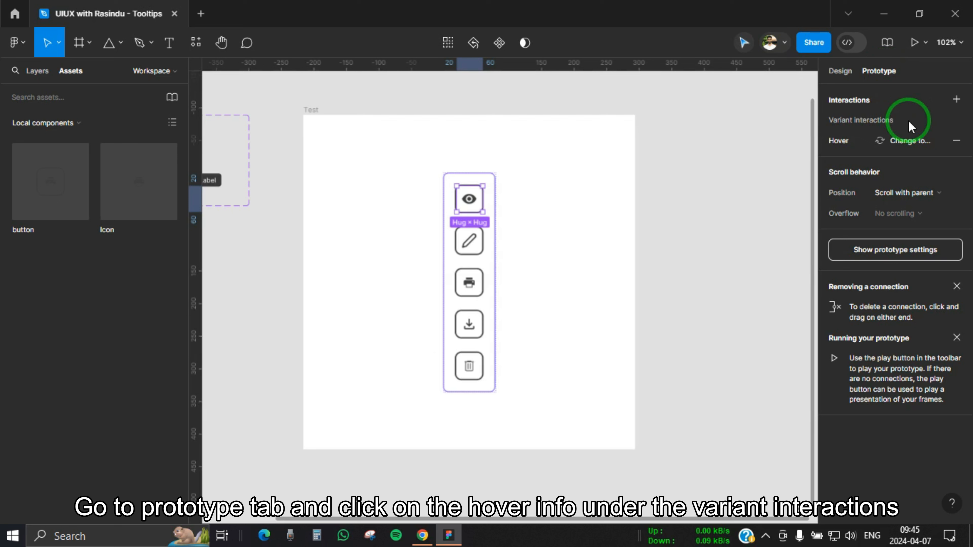
{"action": "left_click", "coordinate": [895, 140]}
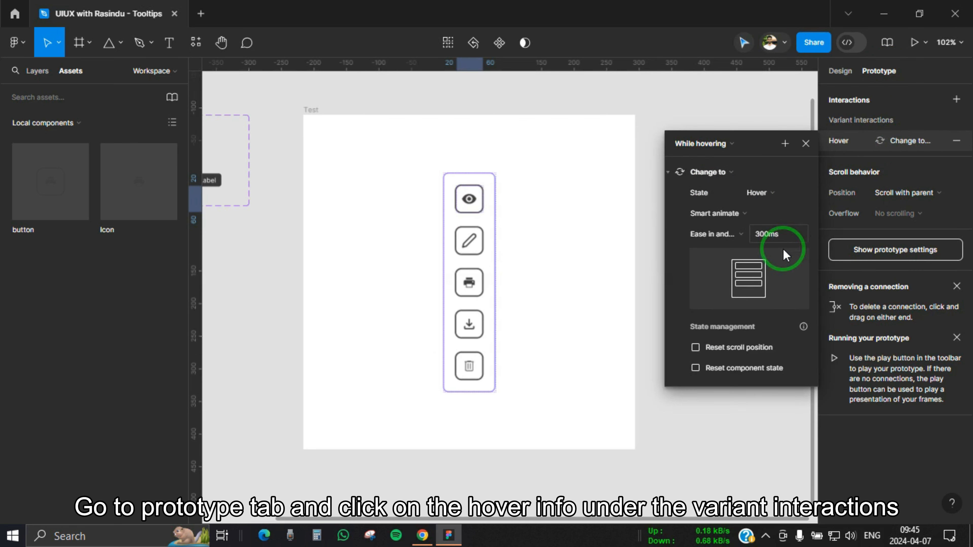
{"action": "left_click", "coordinate": [784, 143]}
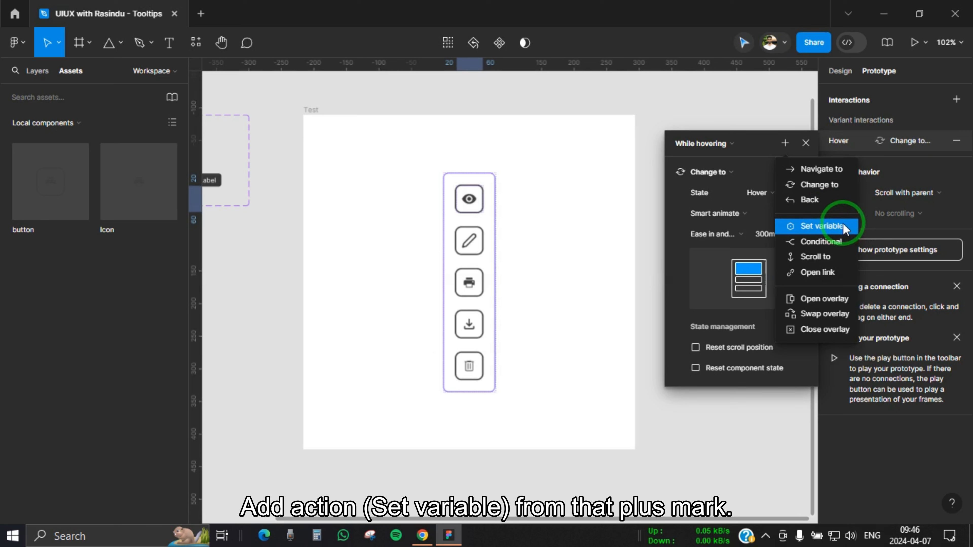
{"action": "left_click", "coordinate": [821, 229]}
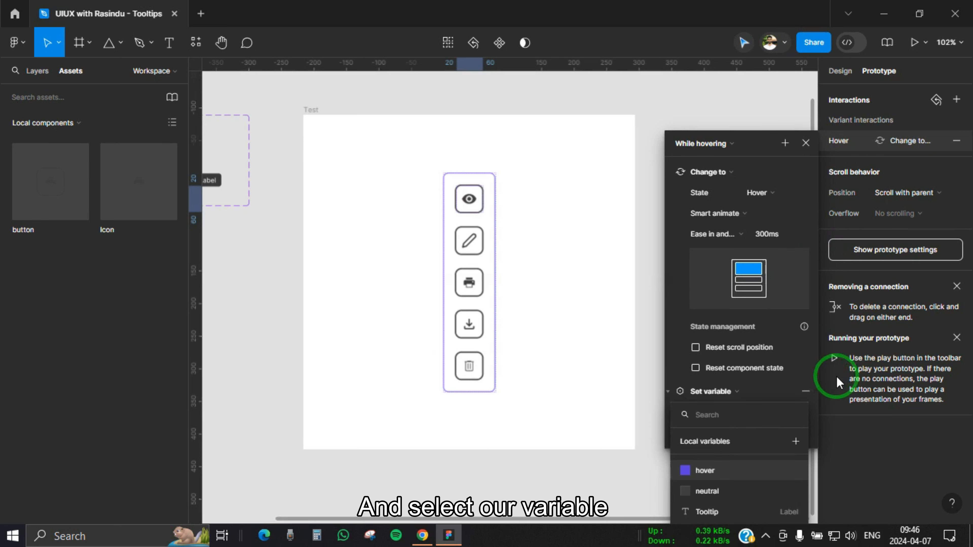
- Make the eye button's hover action set the Tooltip variable to "View"
{"action": "left_click", "coordinate": [739, 511]}
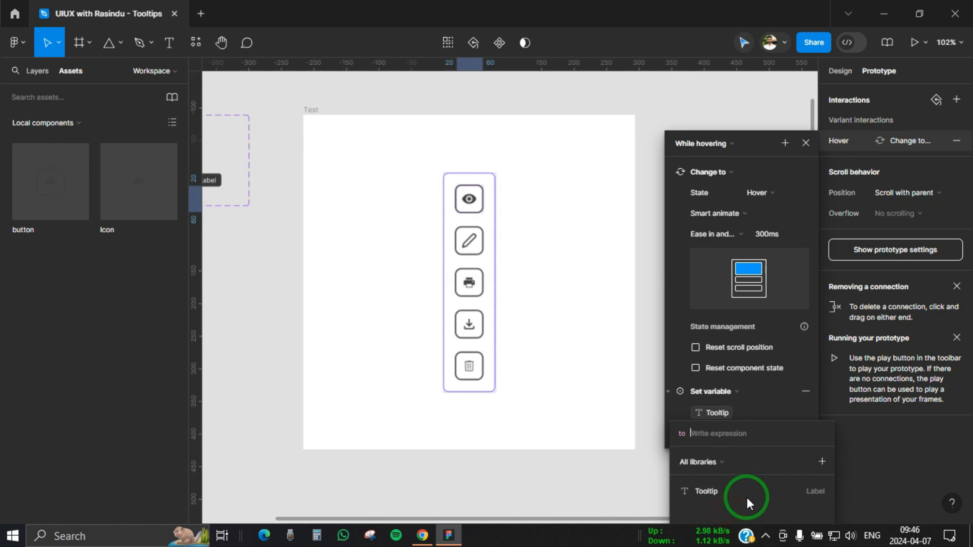
{"action": "left_click", "coordinate": [716, 433]}
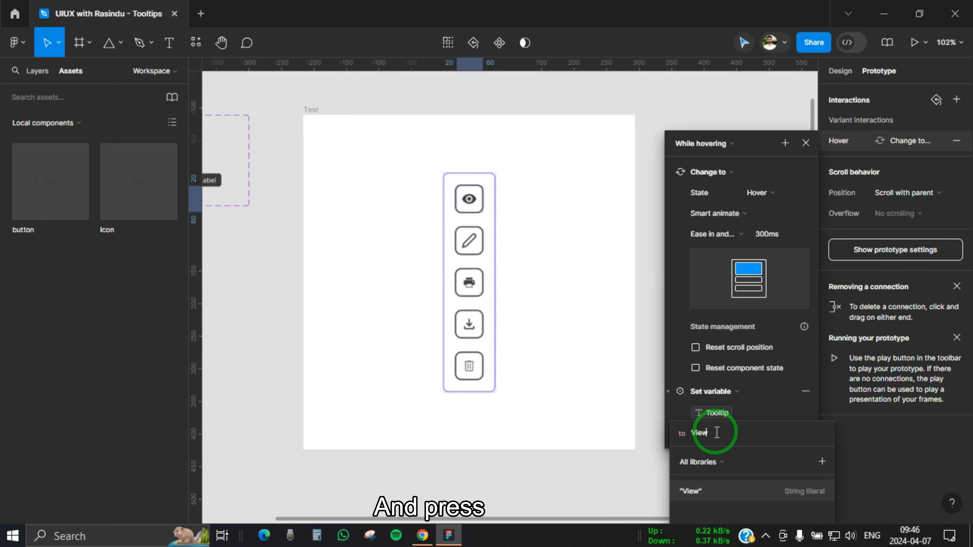
{"action": "key", "text": "Return"}
{"action": "left_click", "coordinate": [784, 404]}
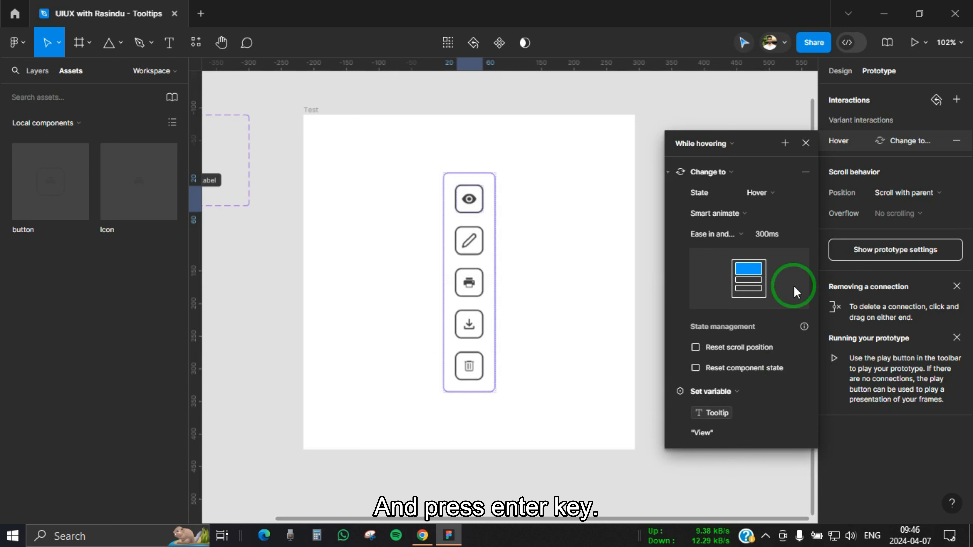
- Add a Set variable action to the While hovering interaction of the pencil button in the Test frame
{"action": "left_click", "coordinate": [806, 143]}
{"action": "scroll", "coordinate": [504, 203], "scroll_direction": "down", "scroll_amount": 5, "text": "ctrl"}
{"action": "left_click", "coordinate": [482, 230]}
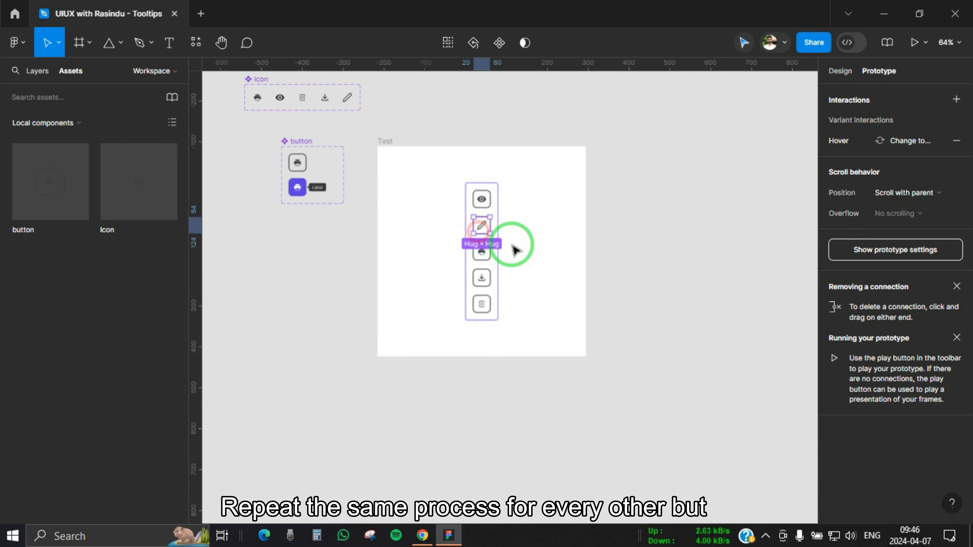
{"action": "scroll", "coordinate": [505, 246], "scroll_direction": "right", "scroll_amount": 1}
{"action": "left_click", "coordinate": [906, 143]}
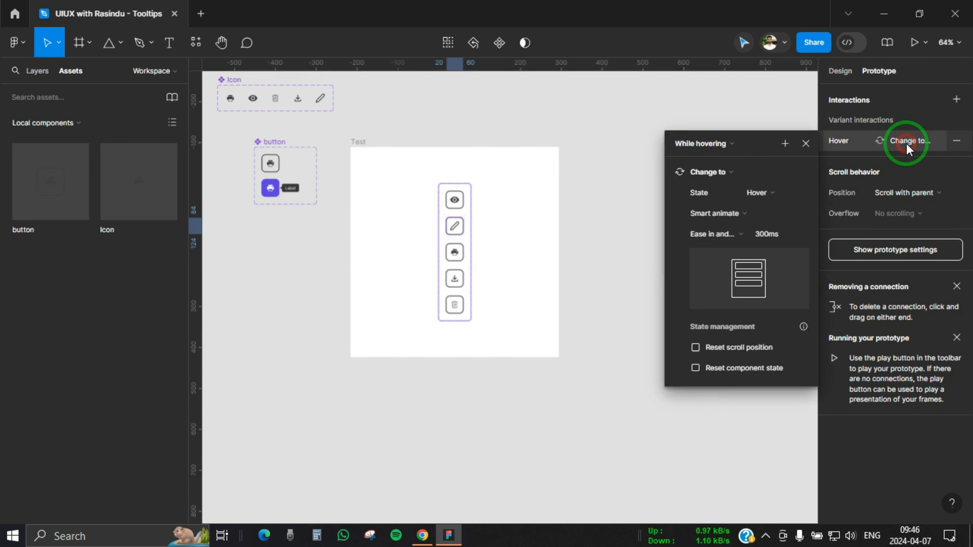
{"action": "left_click", "coordinate": [783, 145]}
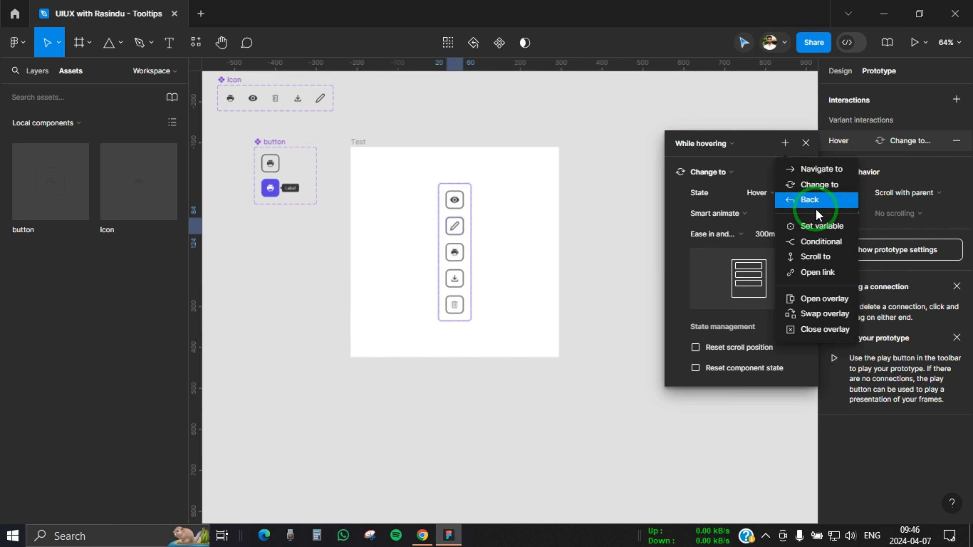
{"action": "left_click", "coordinate": [823, 226]}
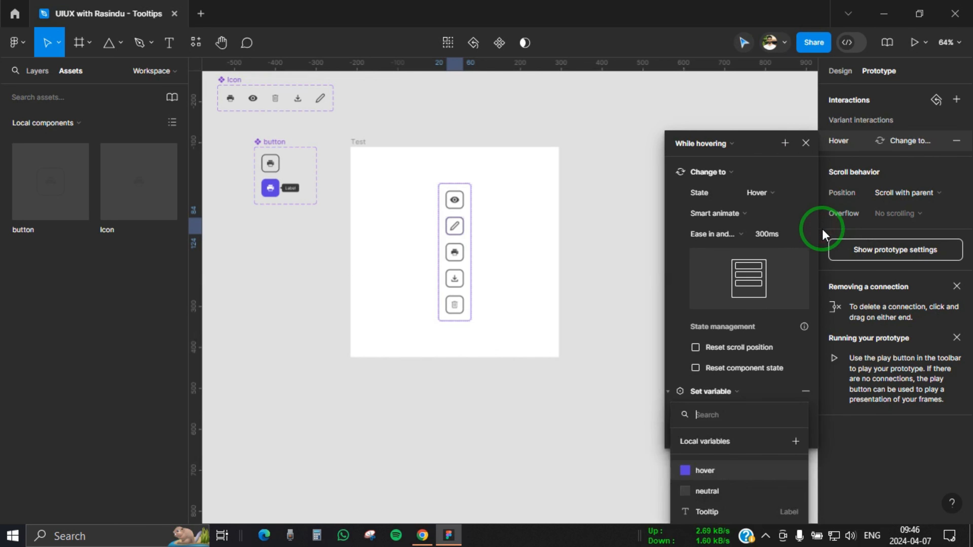
- Make the pencil button's hover action set the Tooltip variable to "Edit"
{"action": "left_click", "coordinate": [724, 509]}
{"action": "left_click", "coordinate": [728, 492]}
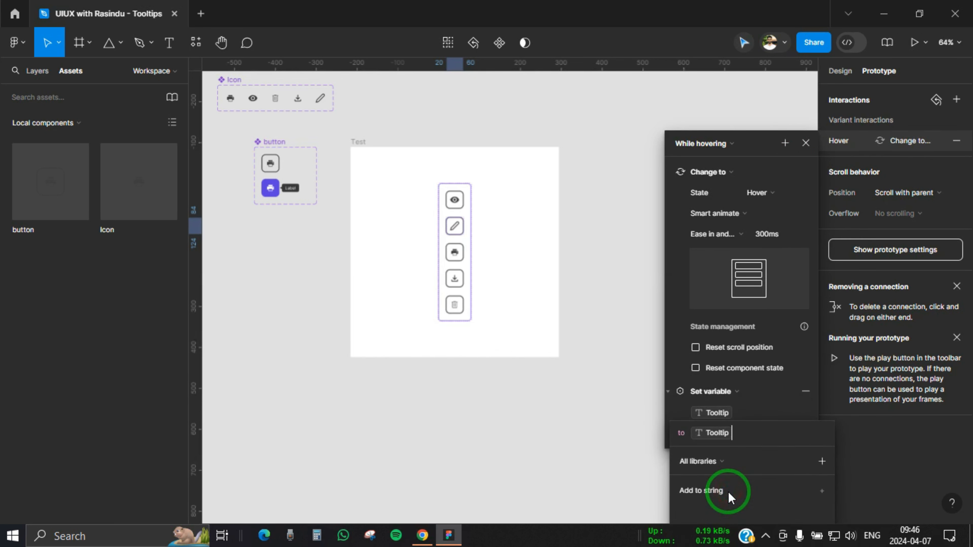
{"action": "key", "text": "BackSpace"}
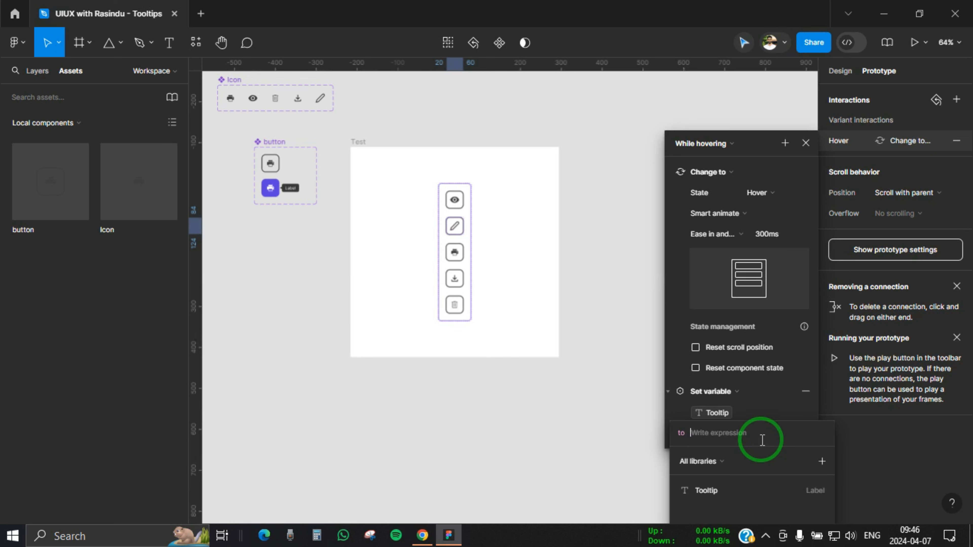
{"action": "type", "text": "Edit"}
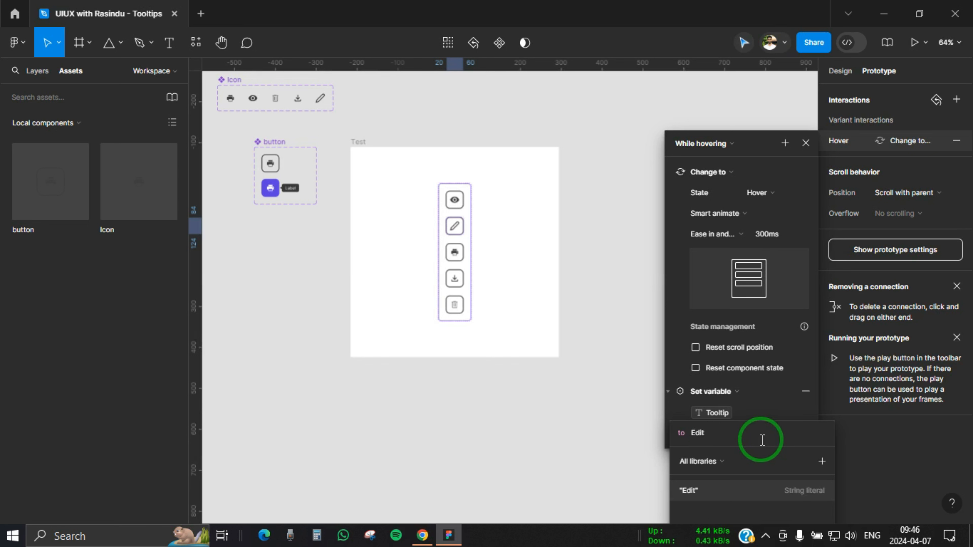
{"action": "key", "text": "Return"}
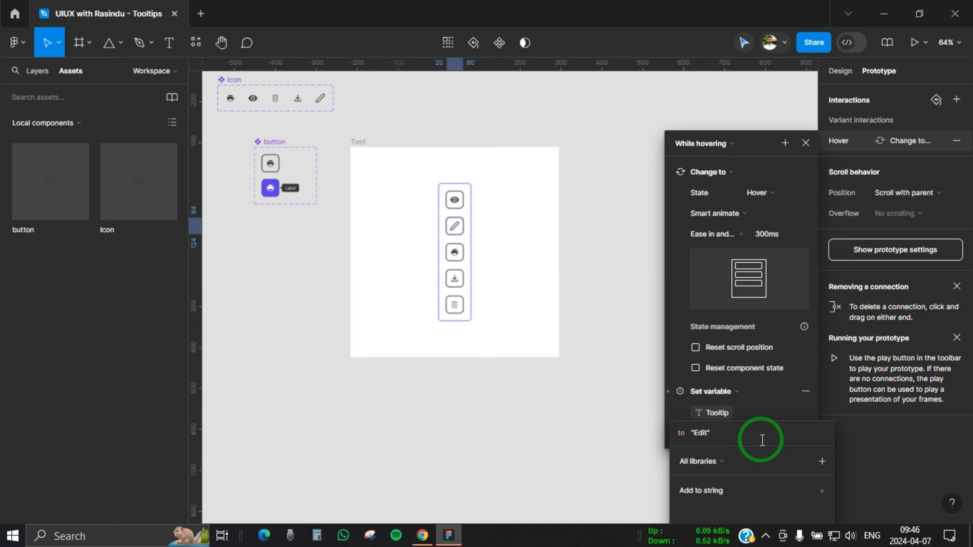
{"action": "left_click", "coordinate": [766, 411]}
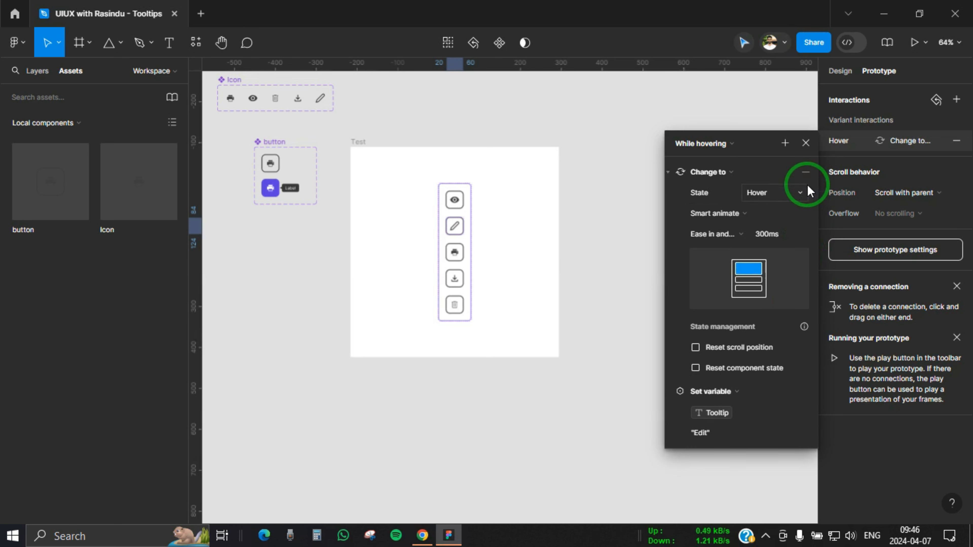
{"action": "left_click", "coordinate": [805, 142]}
- Add a Set variable action to the printer button's While hovering interaction that sets Tooltip to "Print"
{"action": "left_click", "coordinate": [455, 252]}
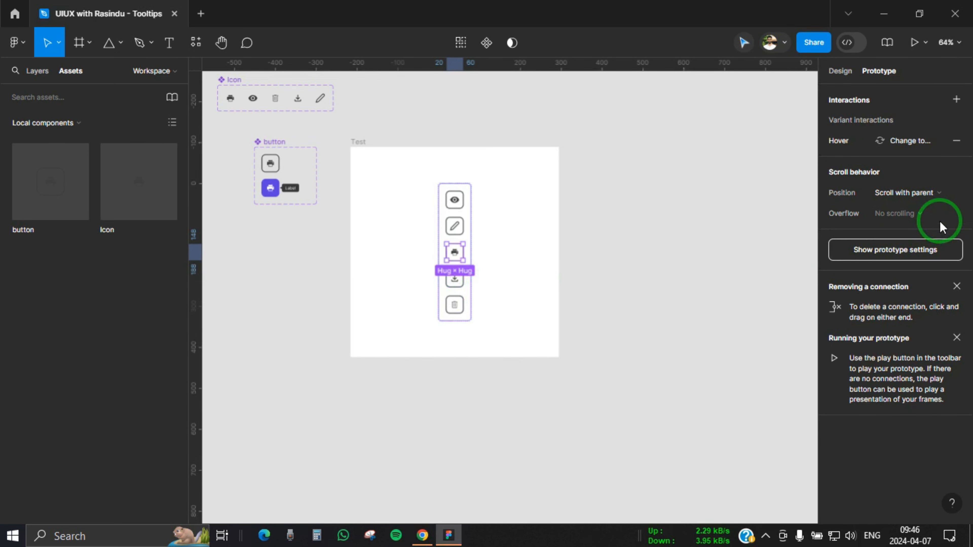
{"action": "left_click", "coordinate": [908, 141]}
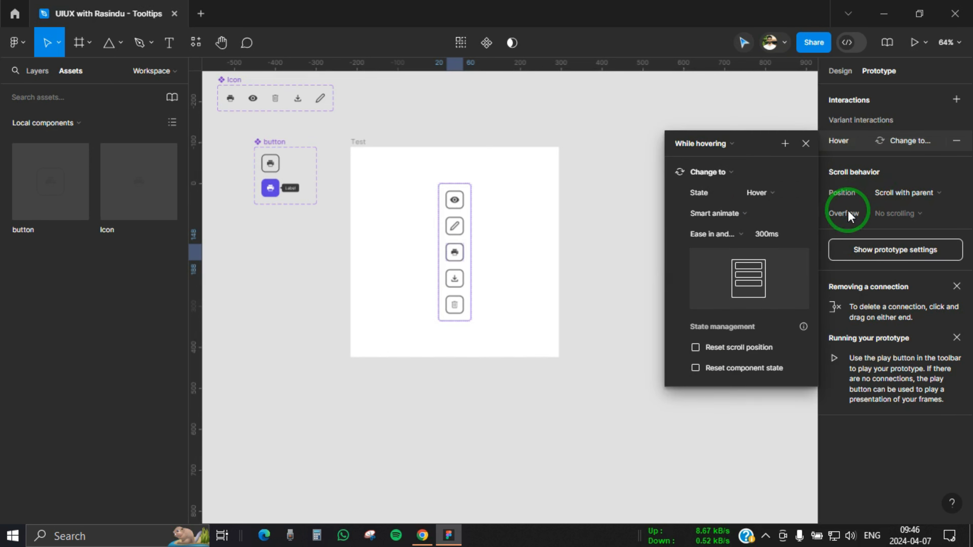
{"action": "left_click", "coordinate": [785, 143]}
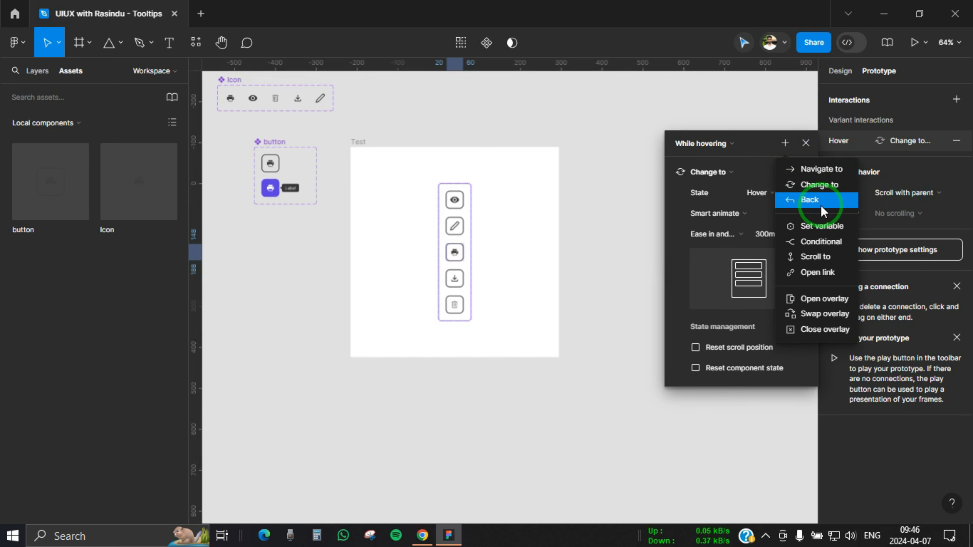
{"action": "left_click", "coordinate": [821, 234]}
{"action": "left_click", "coordinate": [732, 513]}
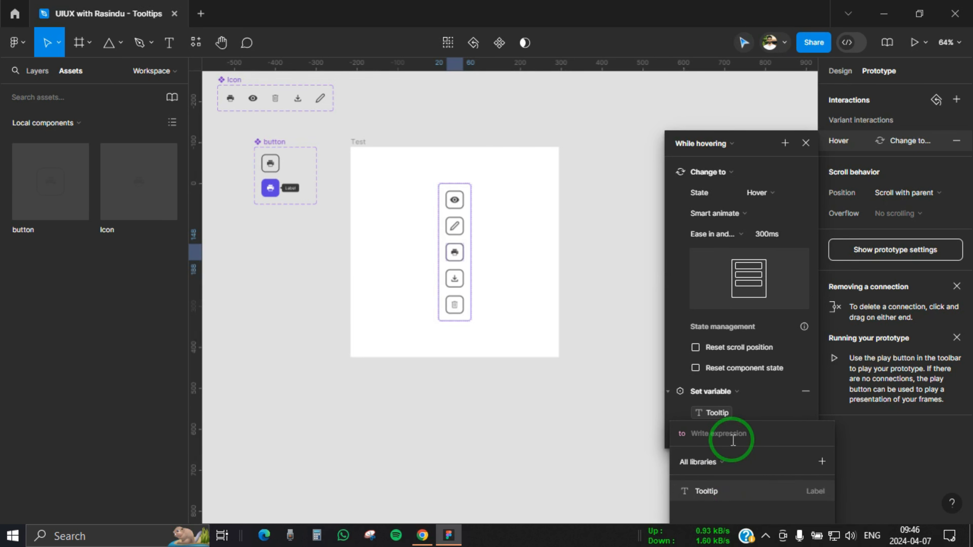
{"action": "type", "text": "Print"}
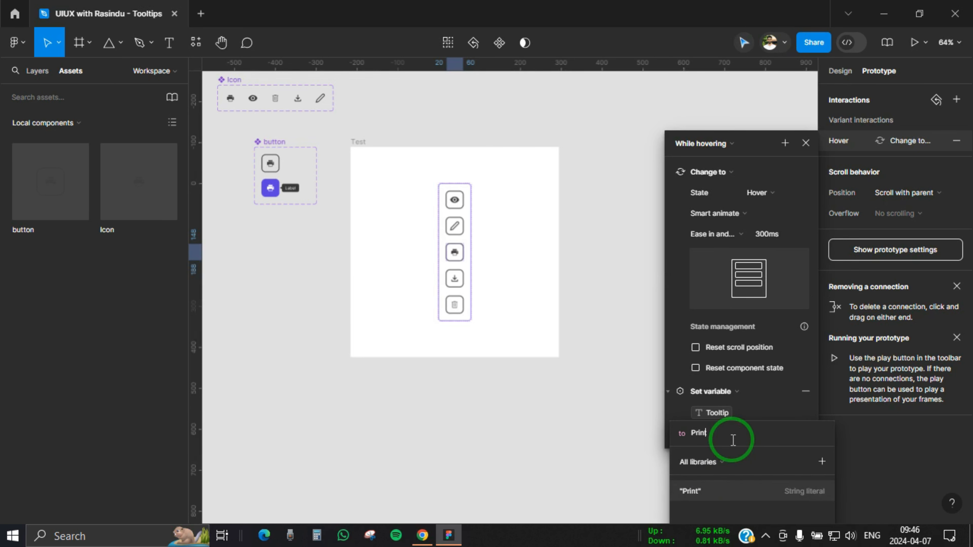
{"action": "key", "text": "Return"}
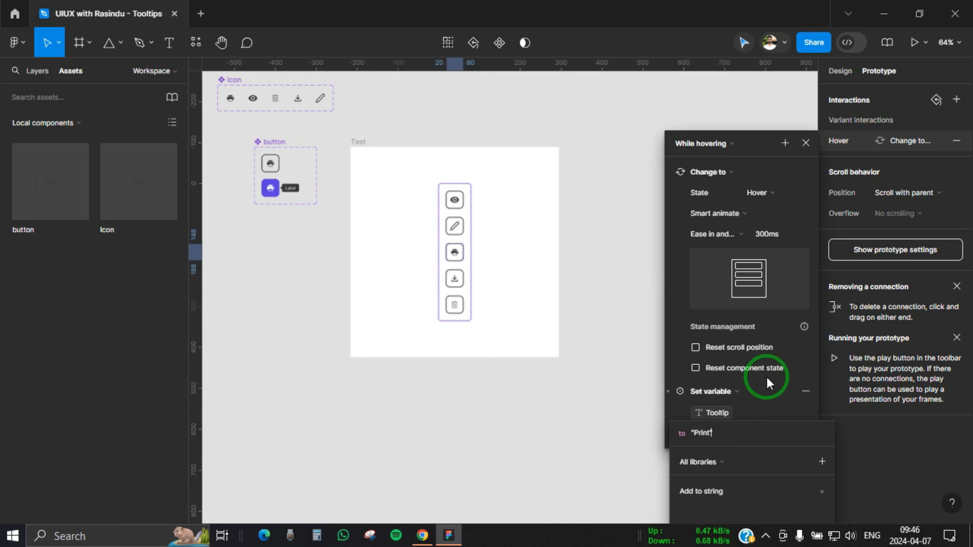
{"action": "left_click", "coordinate": [803, 146]}
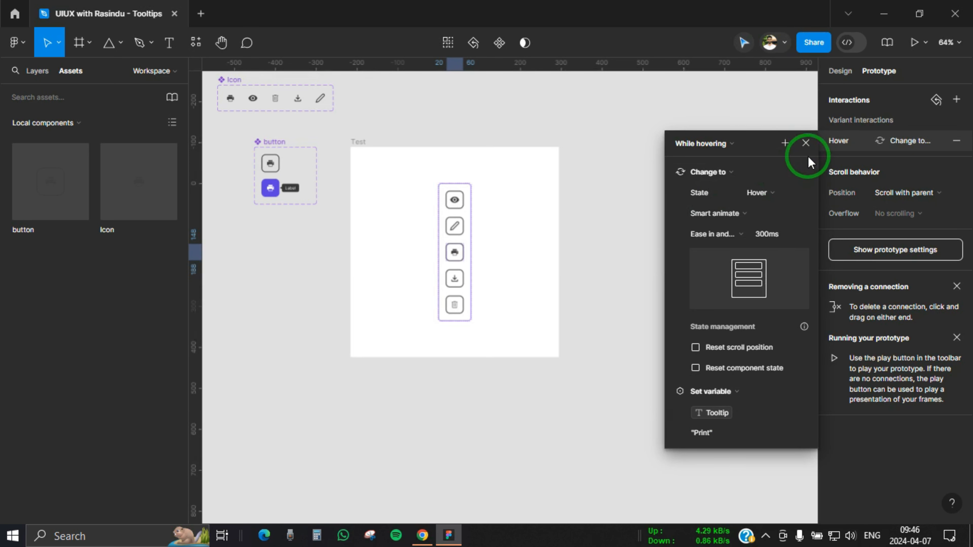
{"action": "left_click", "coordinate": [807, 146]}
- Add a Set variable action to the download button's While hovering interaction that sets Tooltip to "Download"
{"action": "left_click", "coordinate": [455, 282]}
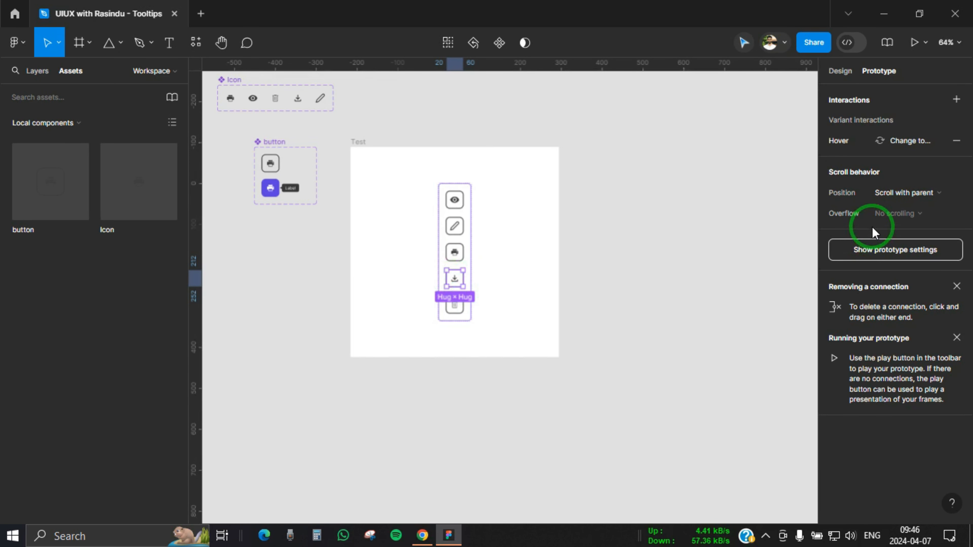
{"action": "left_click", "coordinate": [913, 144]}
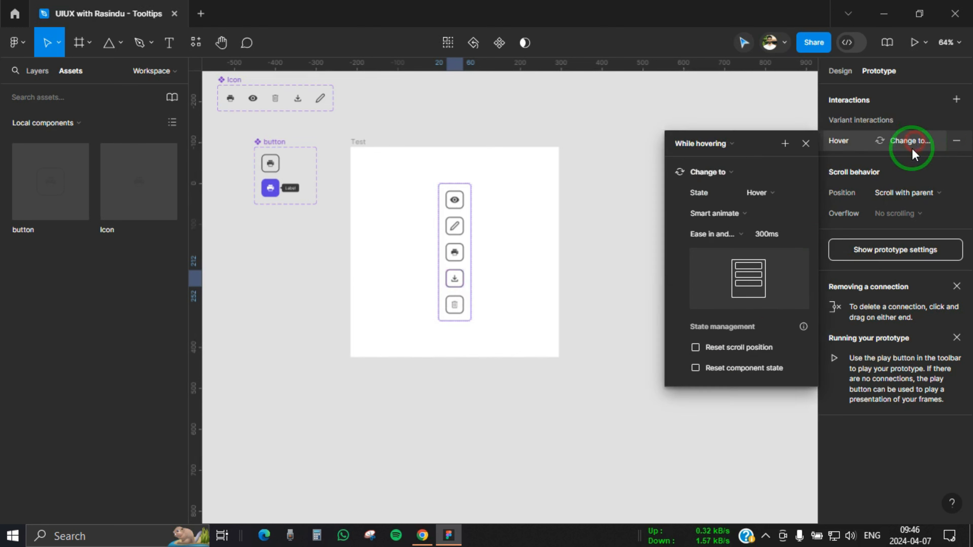
{"action": "left_click", "coordinate": [785, 144]}
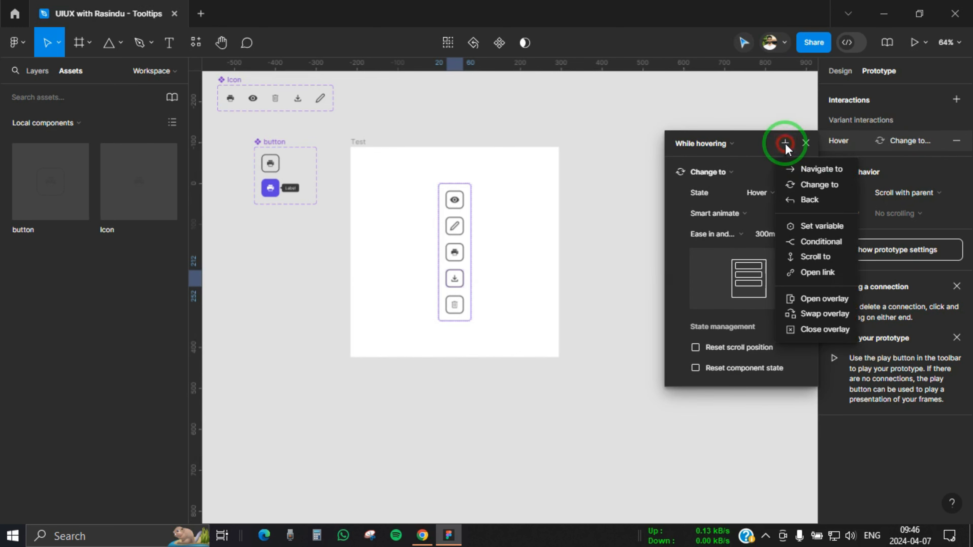
{"action": "left_click", "coordinate": [812, 224]}
{"action": "left_click", "coordinate": [725, 511]}
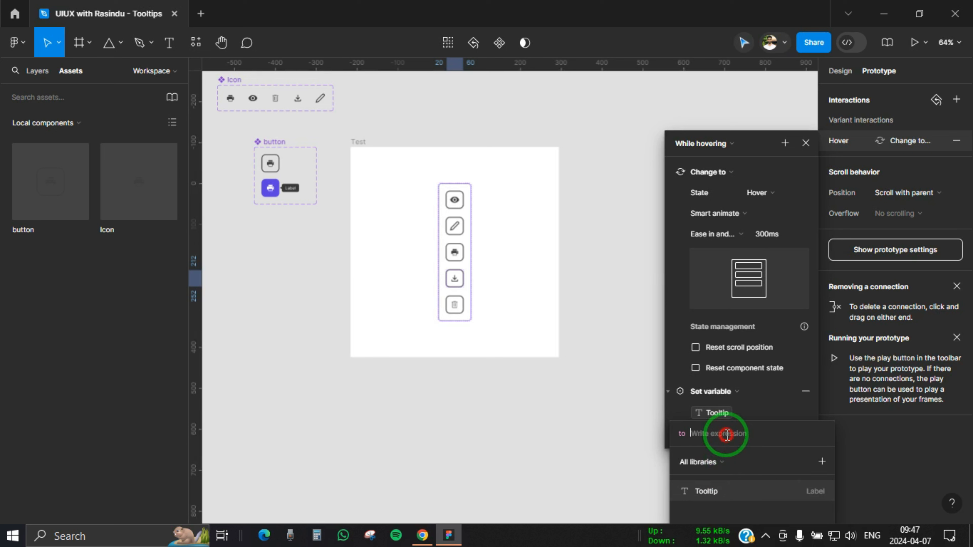
{"action": "type", "text": "Download"}
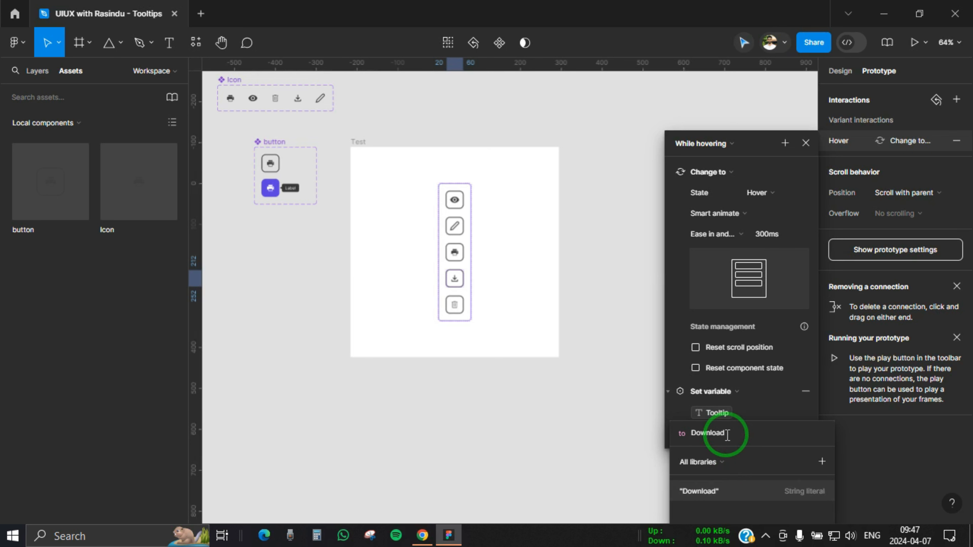
{"action": "key", "text": "Return"}
{"action": "left_click", "coordinate": [768, 408]}
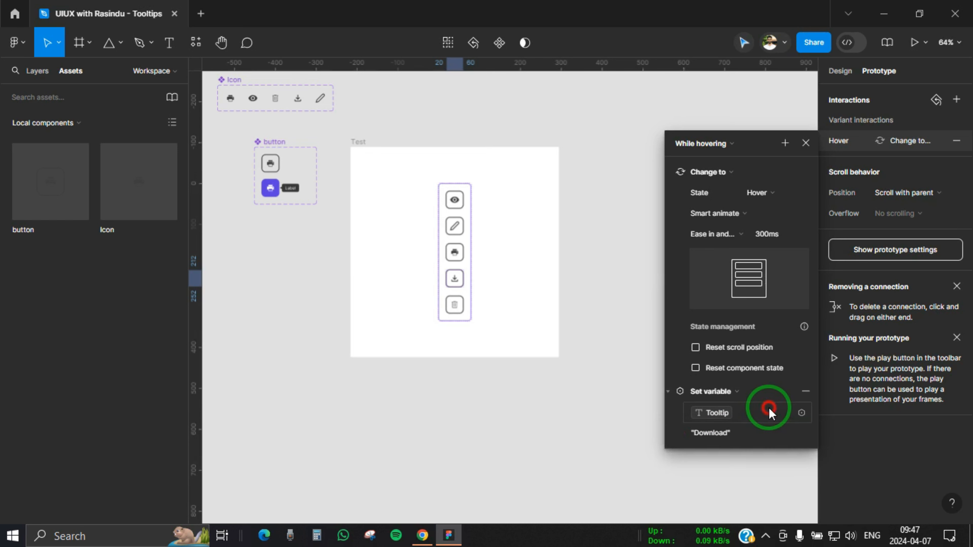
{"action": "left_click", "coordinate": [808, 140]}
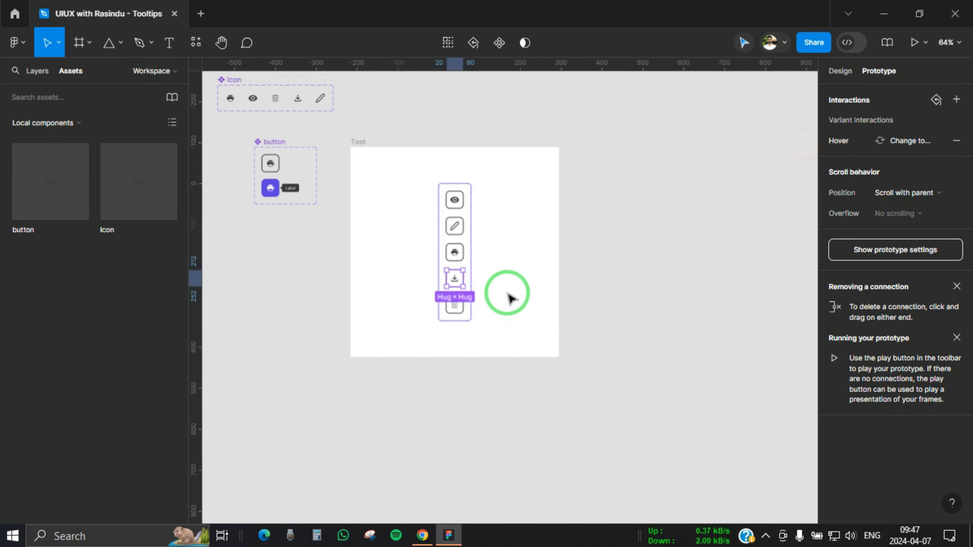
- Add a Set variable action to the trash button's While hovering interaction that sets Tooltip to "Delete"
{"action": "scroll", "coordinate": [448, 311], "scroll_direction": "up", "scroll_amount": 3}
{"action": "left_click", "coordinate": [457, 302]}
{"action": "scroll", "coordinate": [454, 359], "scroll_direction": "down", "scroll_amount": 3}
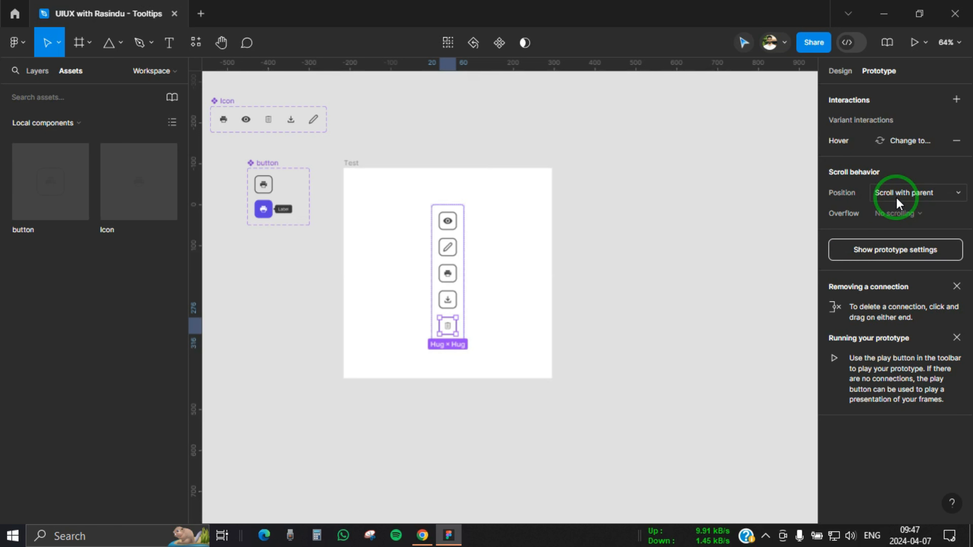
{"action": "left_click", "coordinate": [903, 148]}
{"action": "left_click", "coordinate": [780, 150]}
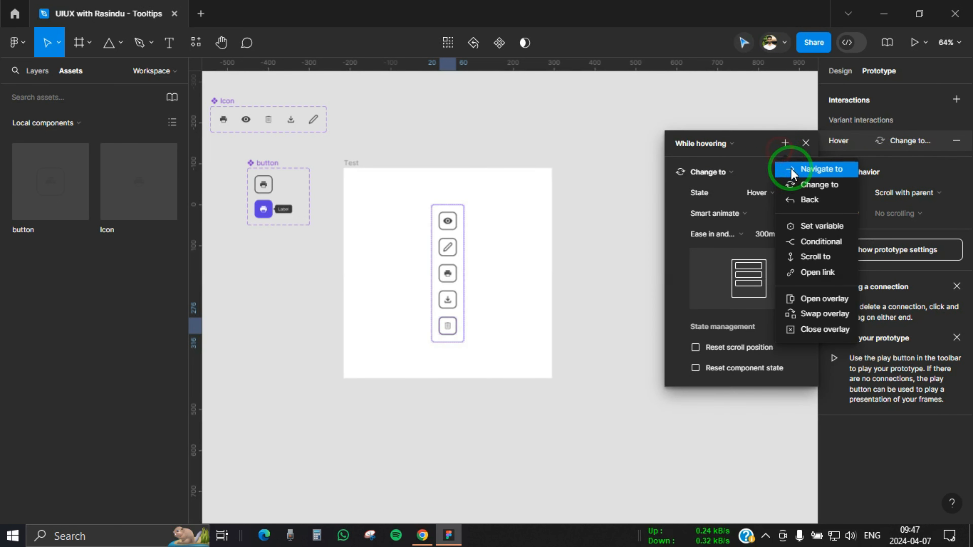
{"action": "left_click", "coordinate": [819, 228]}
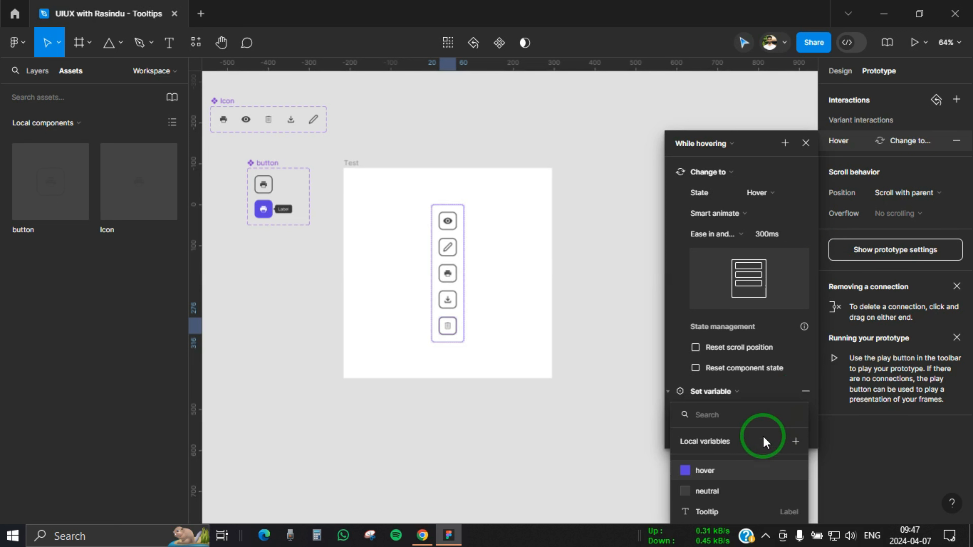
{"action": "left_click", "coordinate": [733, 507]}
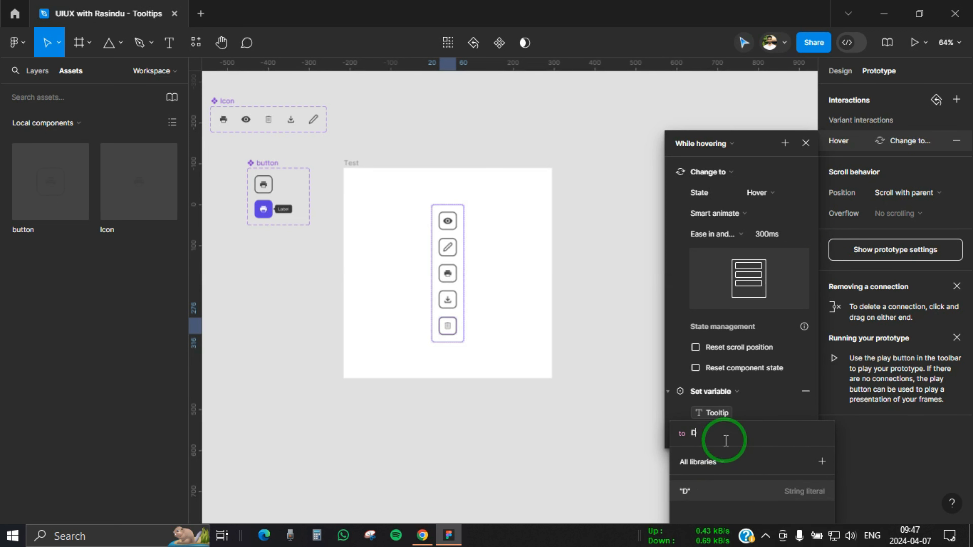
{"action": "key", "text": "Return"}
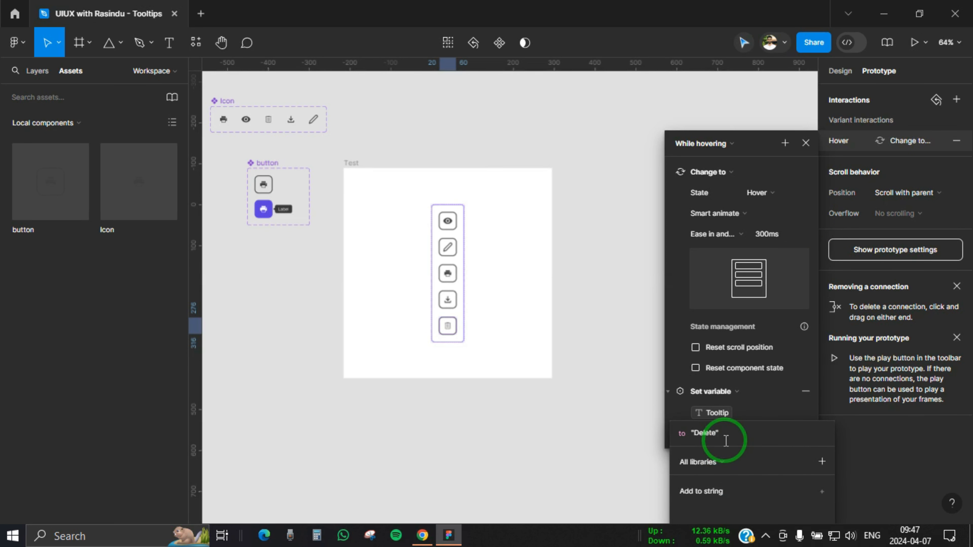
{"action": "left_click", "coordinate": [805, 143]}
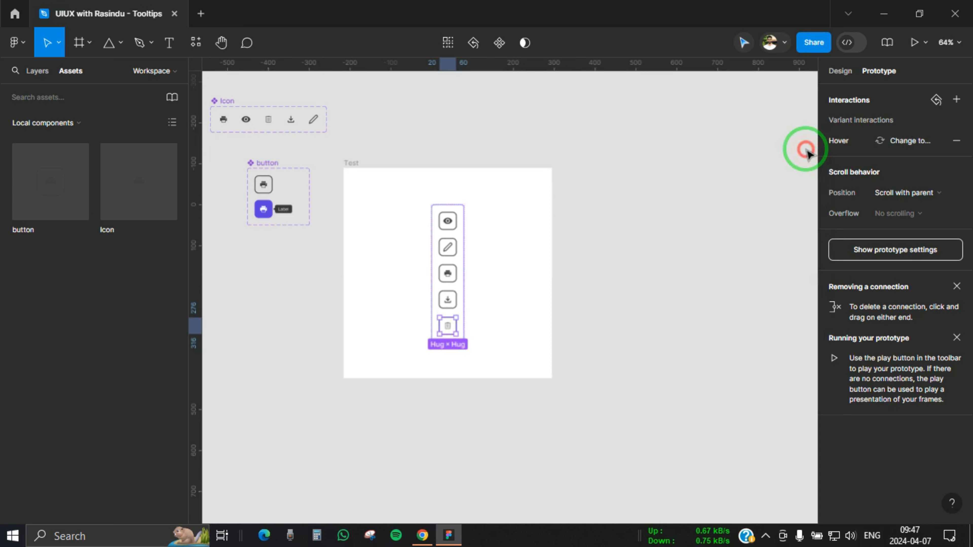
- Present the Test frame's prototype and scale the preview up to suit the window
{"action": "left_click", "coordinate": [658, 273]}
{"action": "scroll", "coordinate": [438, 192], "scroll_direction": "down", "scroll_amount": 3}
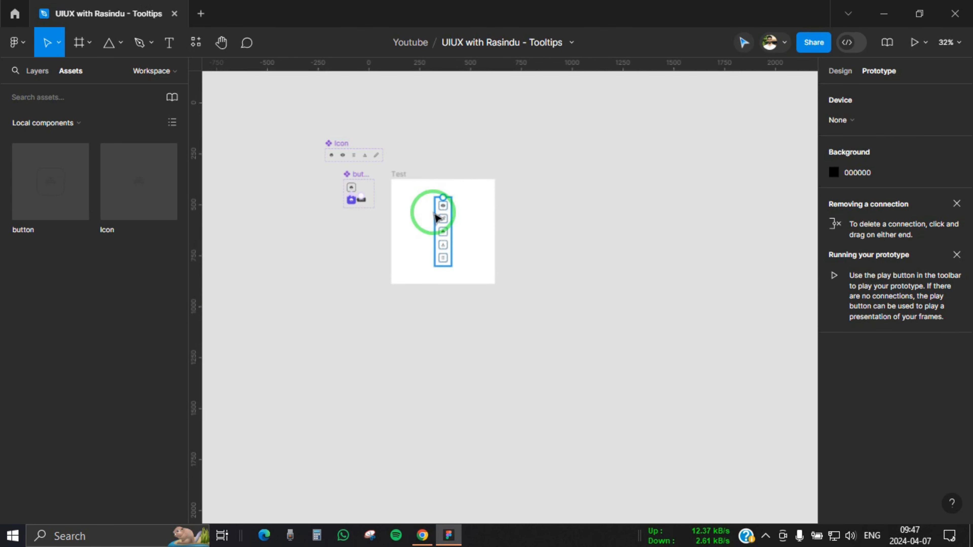
{"action": "left_click", "coordinate": [849, 74]}
{"action": "left_click", "coordinate": [609, 187]}
{"action": "mouse_move", "coordinate": [569, 241]}
{"action": "left_mouse_down"}
{"action": "mouse_move", "coordinate": [580, 279]}
{"action": "mouse_move", "coordinate": [575, 257]}
{"action": "left_mouse_up"}
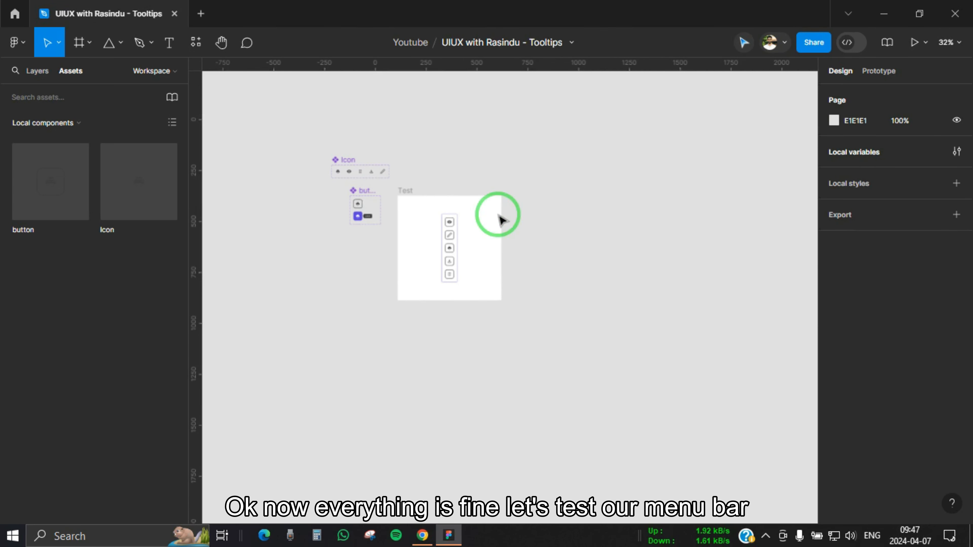
{"action": "left_click", "coordinate": [400, 197]}
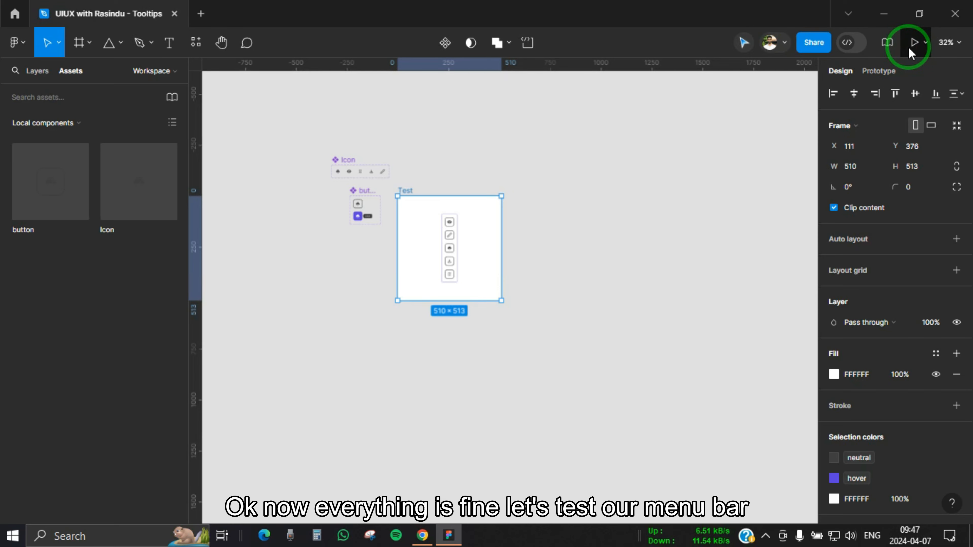
{"action": "left_click", "coordinate": [914, 42]}
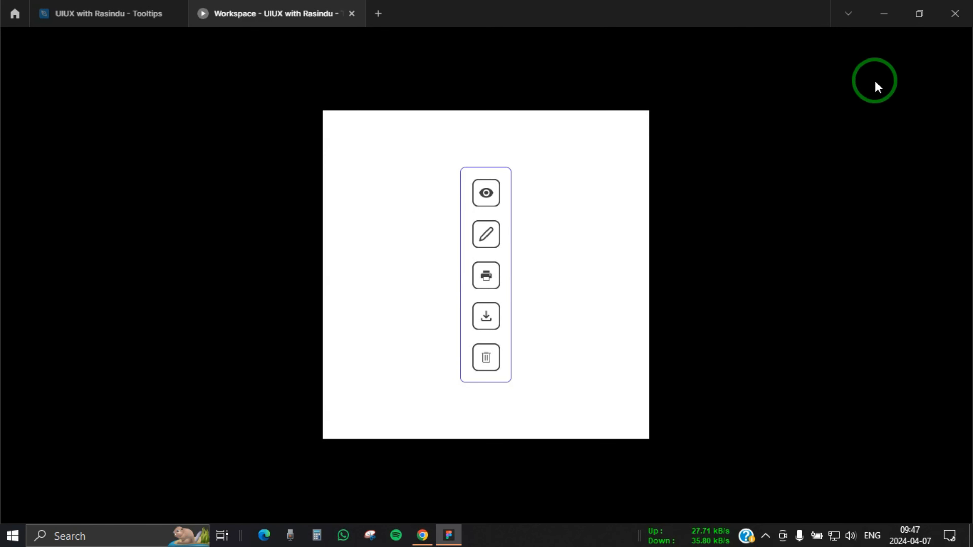
{"action": "left_click", "coordinate": [915, 41]}
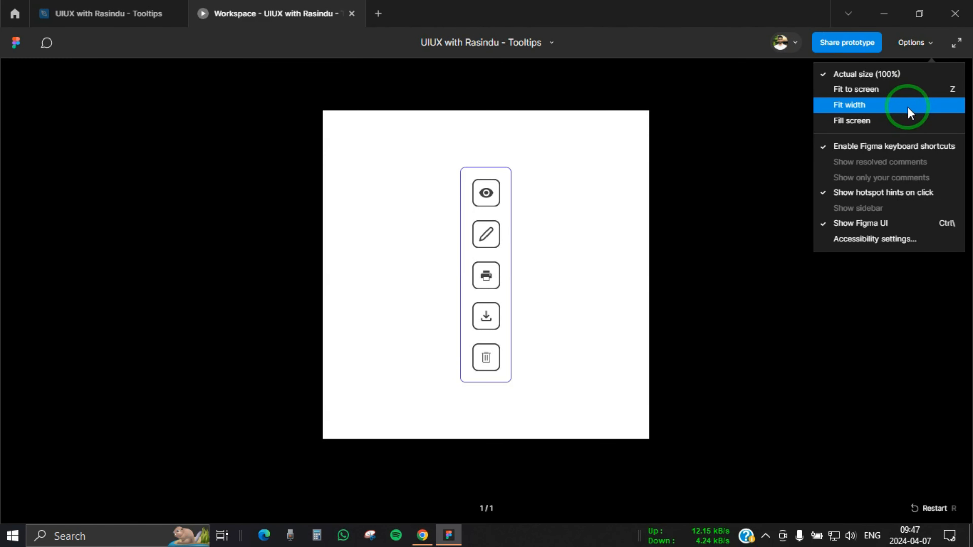
{"action": "left_click", "coordinate": [910, 119]}
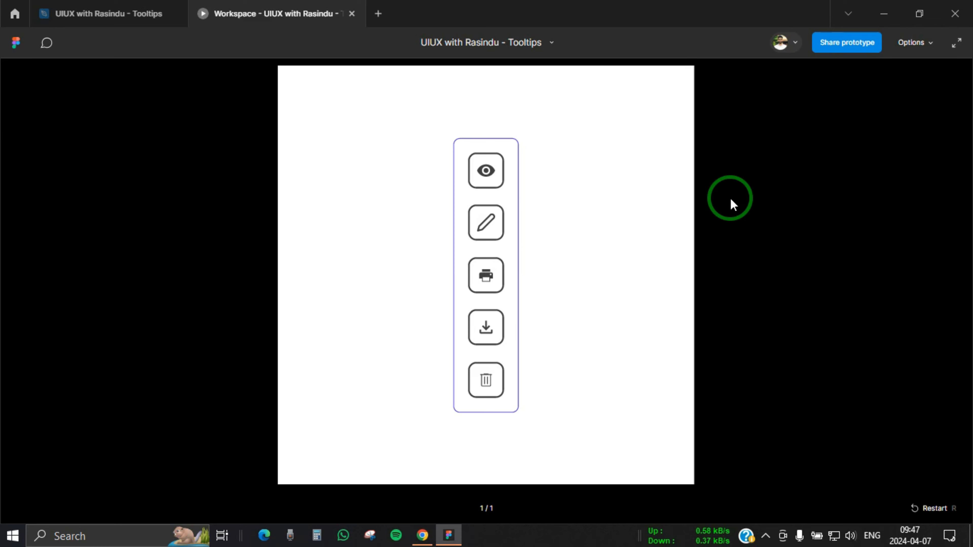